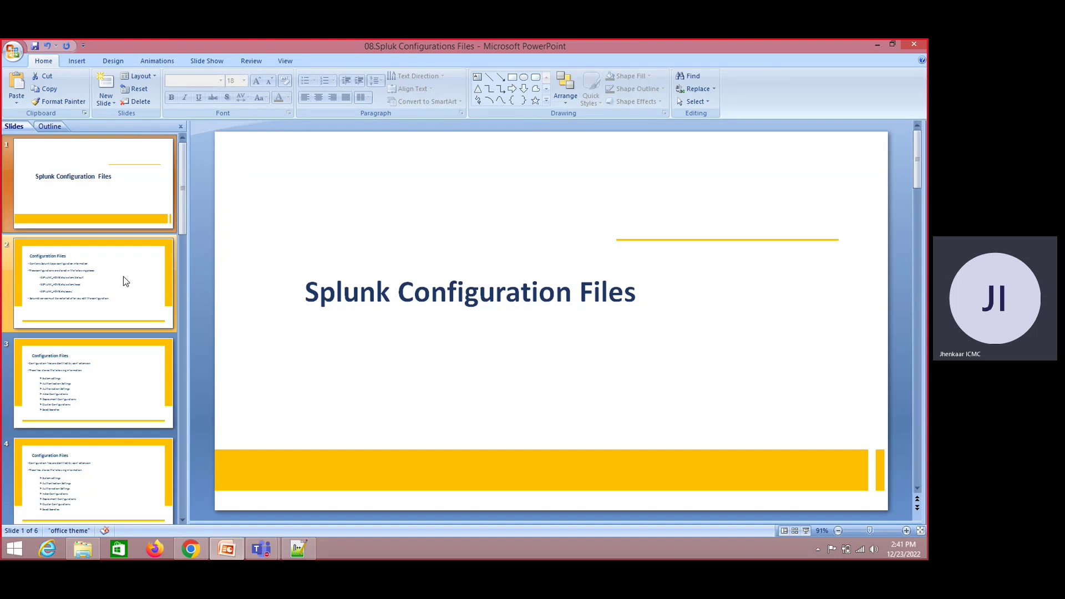
Show the Configuration Files slide with Splunk's three config locations, then bring up the Splunk home page
{"action": "left_click", "coordinate": [124, 277]}
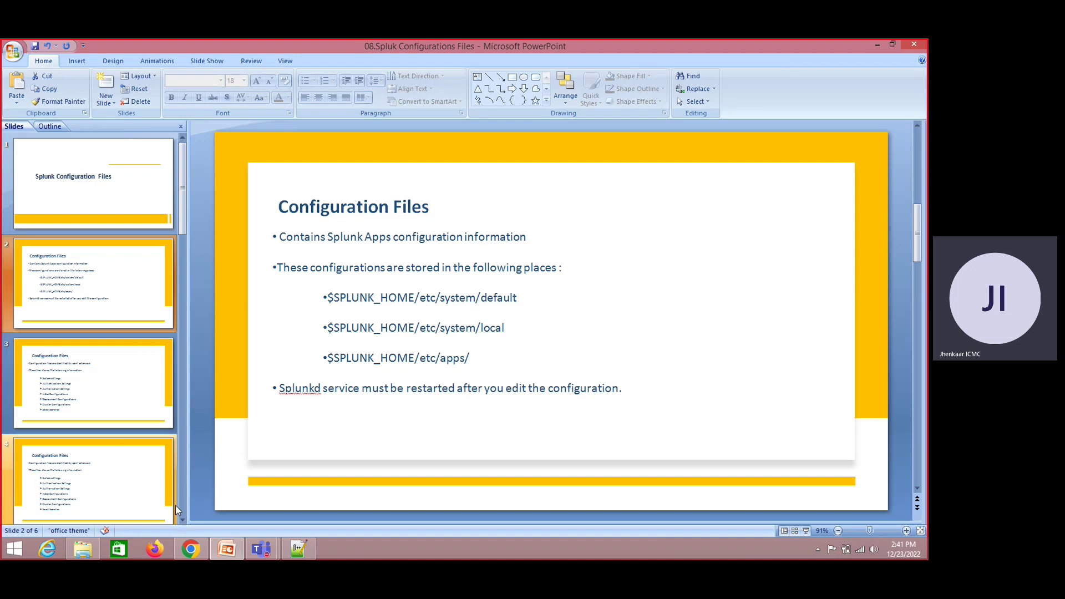
{"action": "left_click", "coordinate": [189, 554]}
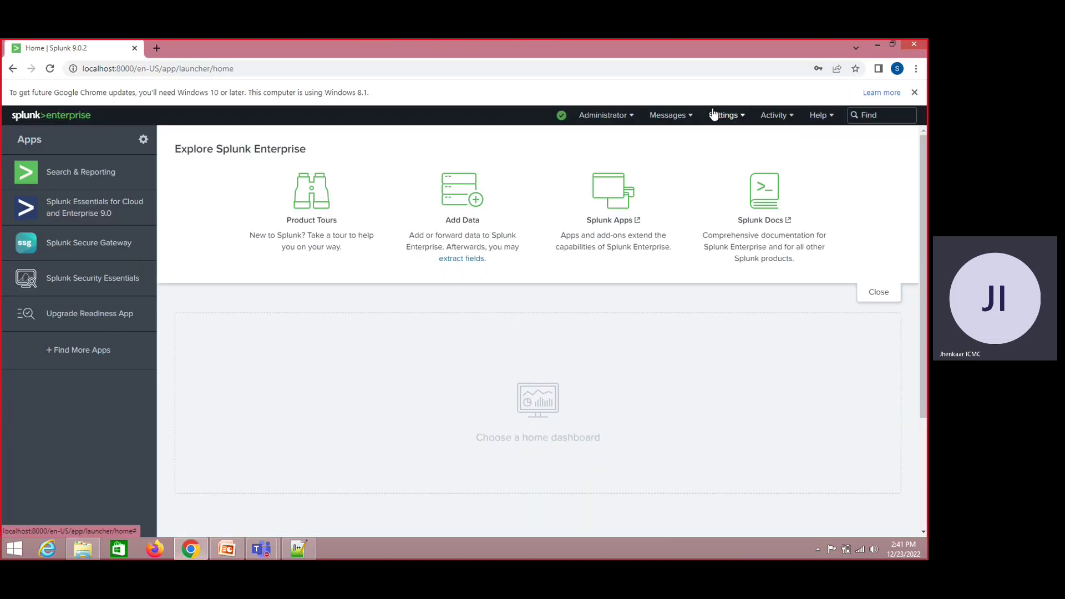
Open Splunk's Settings menu, then bring forward File Explorer showing the search app's default folder
{"action": "left_click", "coordinate": [741, 120]}
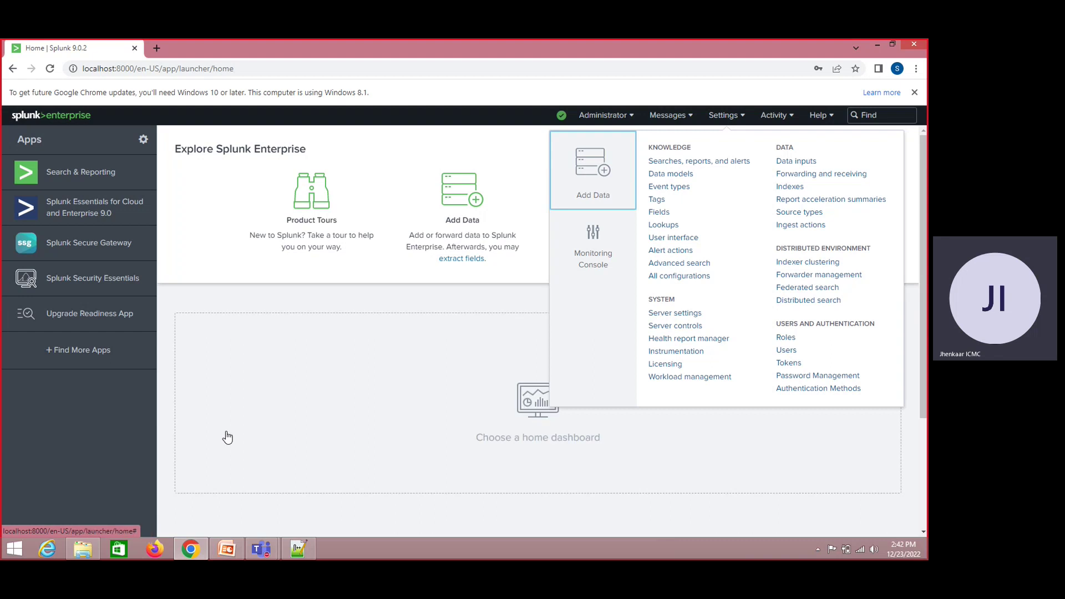
{"action": "left_click", "coordinate": [86, 551]}
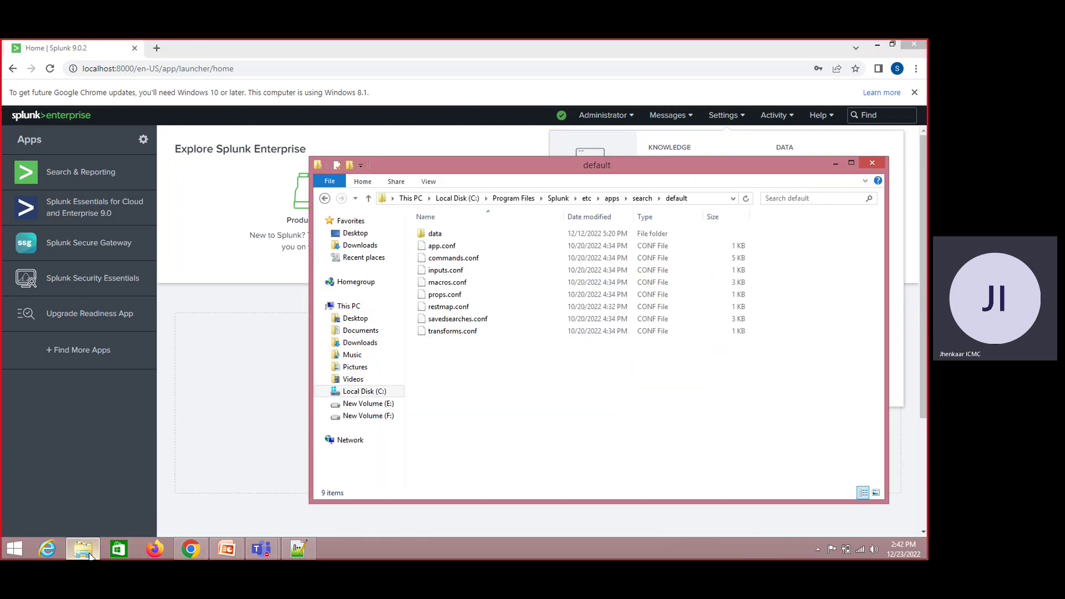
Go up to the Splunk install folder, open etc, and view its full path in the address bar
{"action": "left_click", "coordinate": [558, 200]}
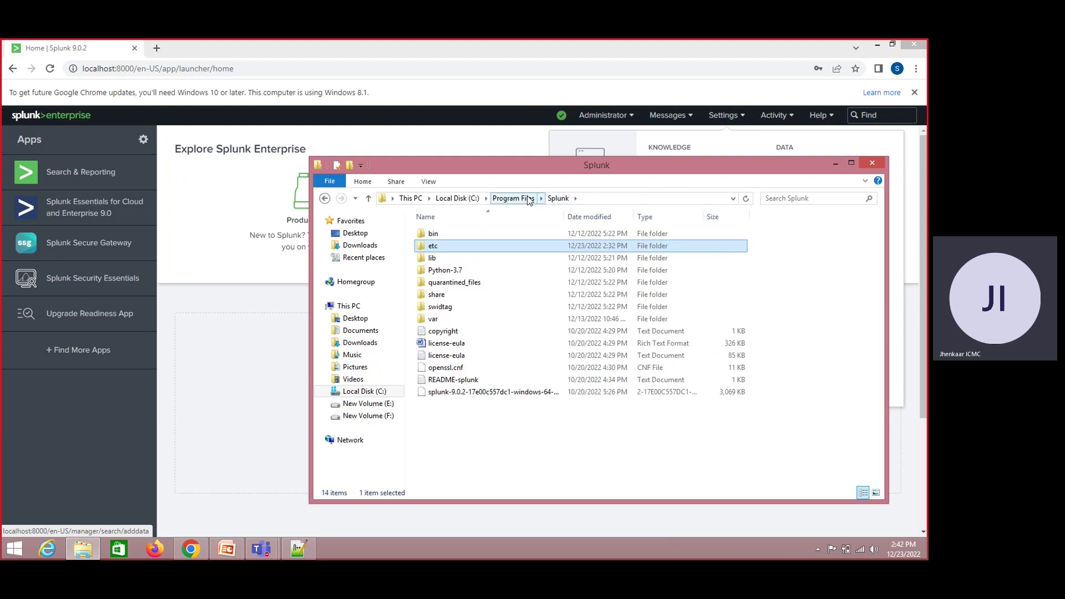
{"action": "double_click", "coordinate": [438, 249]}
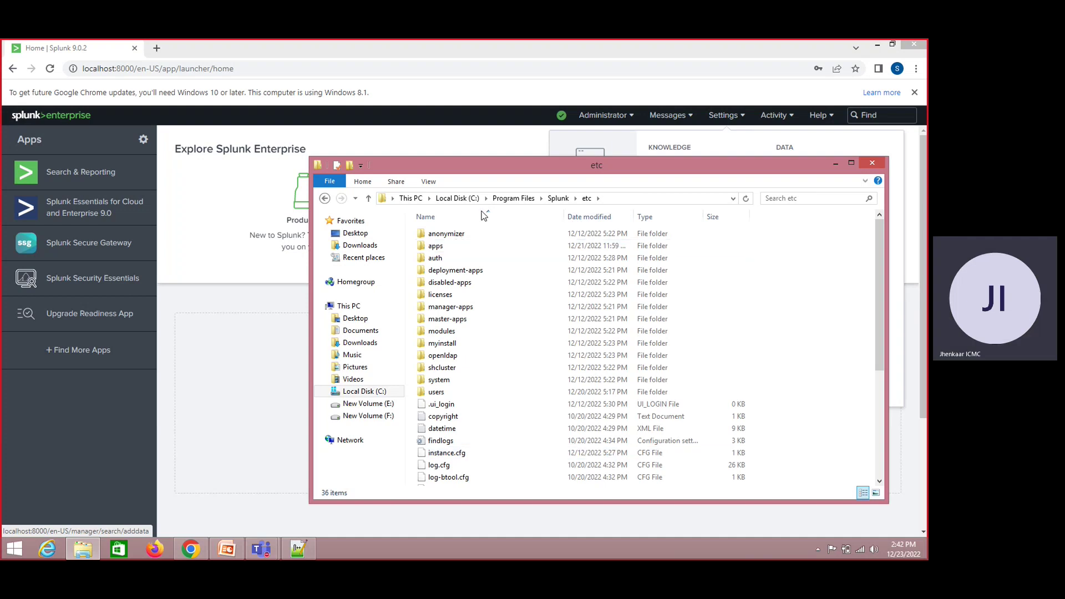
{"action": "left_click", "coordinate": [624, 198]}
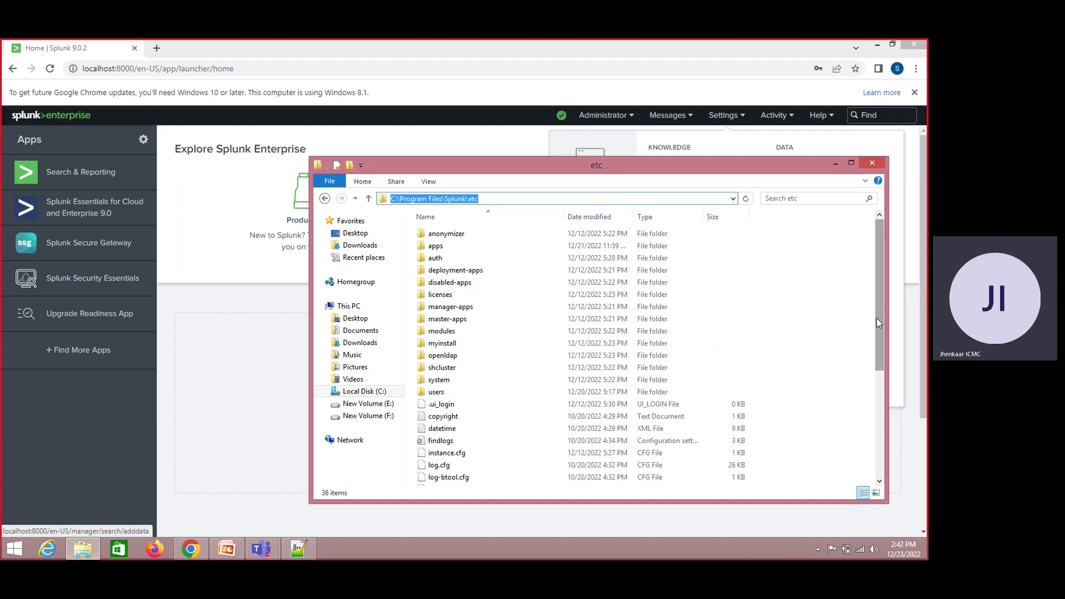
{"action": "mouse_move", "coordinate": [877, 318]}
{"action": "left_mouse_down"}
{"action": "mouse_move", "coordinate": [881, 405]}
{"action": "mouse_move", "coordinate": [875, 314]}
{"action": "left_mouse_up"}
{"action": "left_click", "coordinate": [780, 255]}
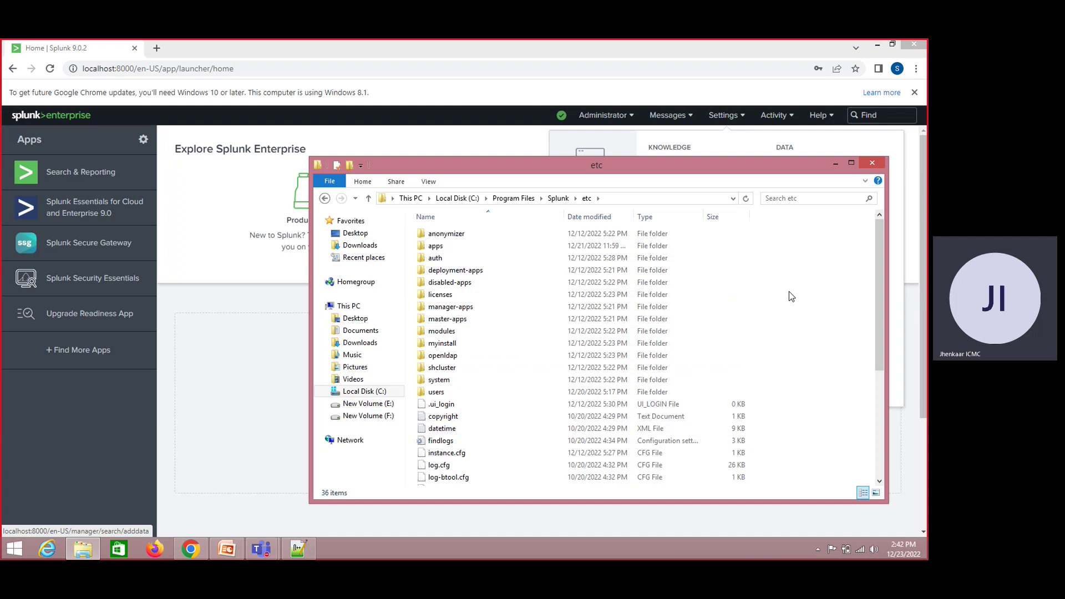
{"action": "right_click", "coordinate": [822, 318]}
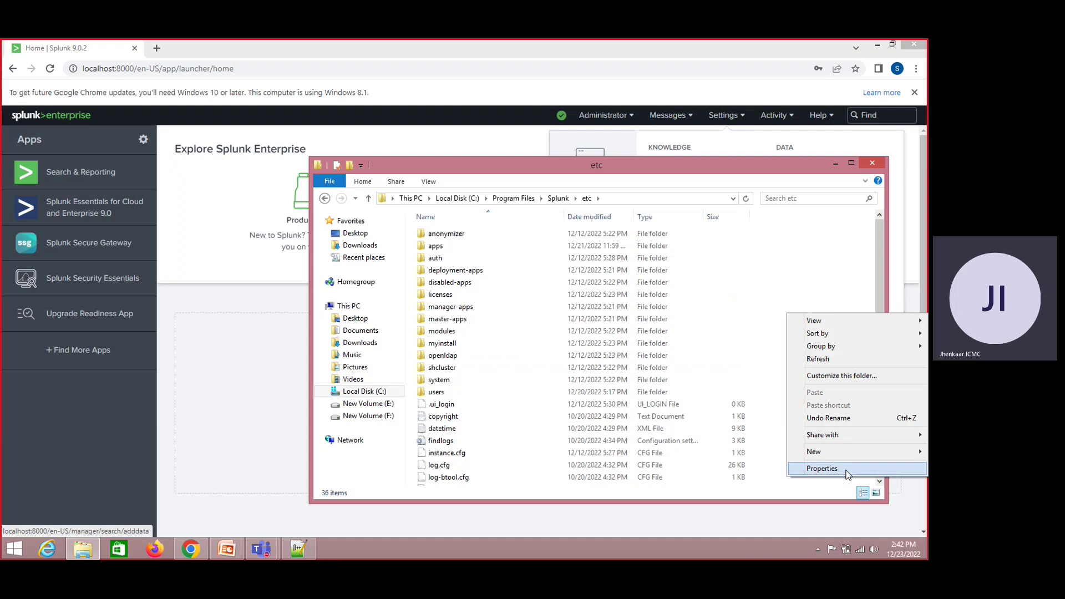
{"action": "left_click", "coordinate": [829, 270]}
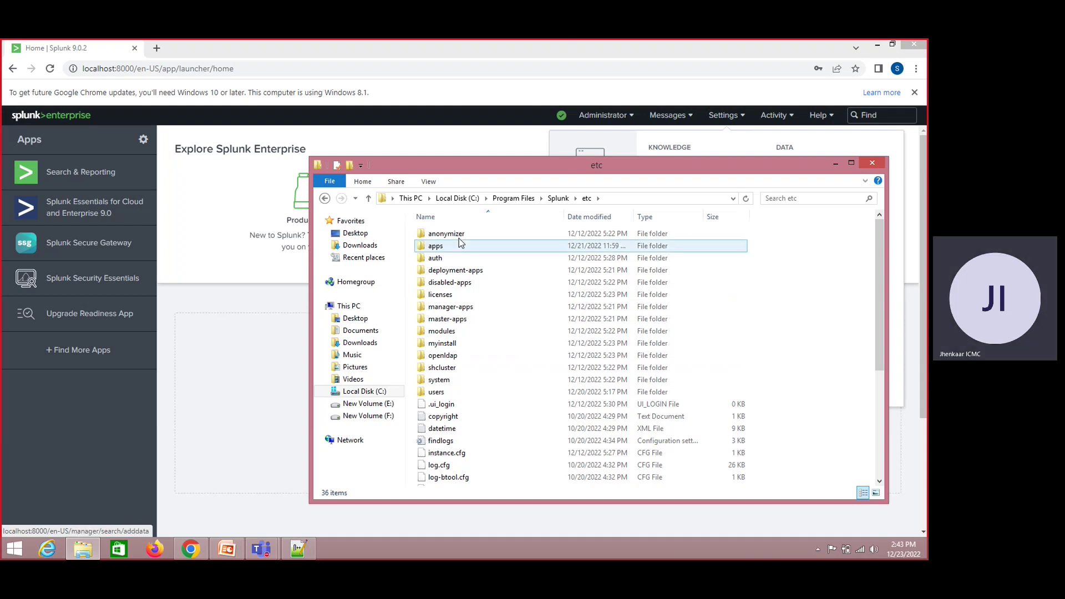
Browse into etc\system and look through its default and local subfolders
{"action": "double_click", "coordinate": [444, 381]}
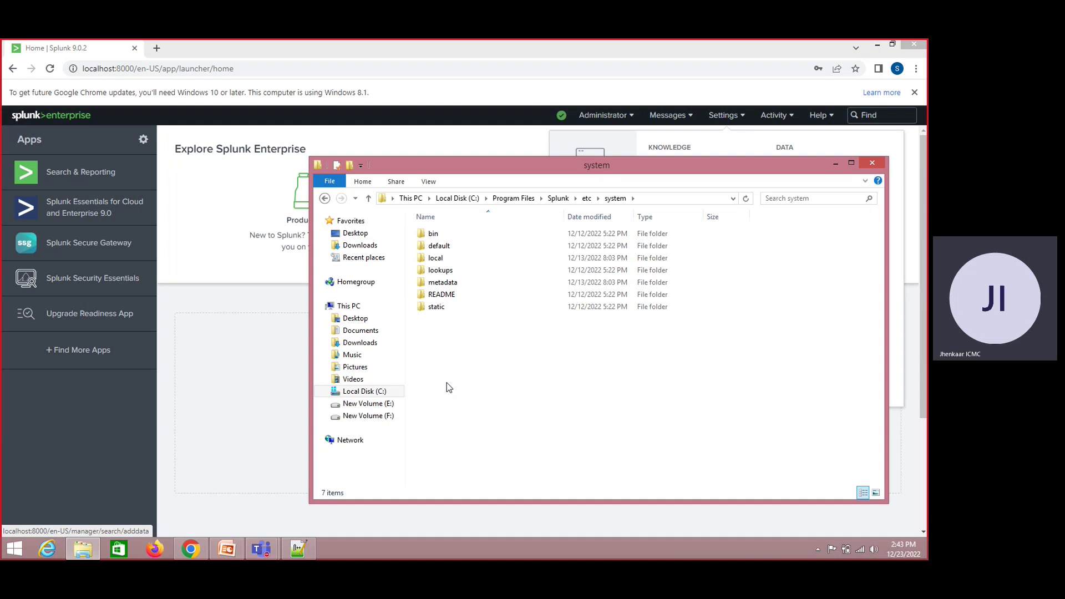
{"action": "key", "text": "BackSpace"}
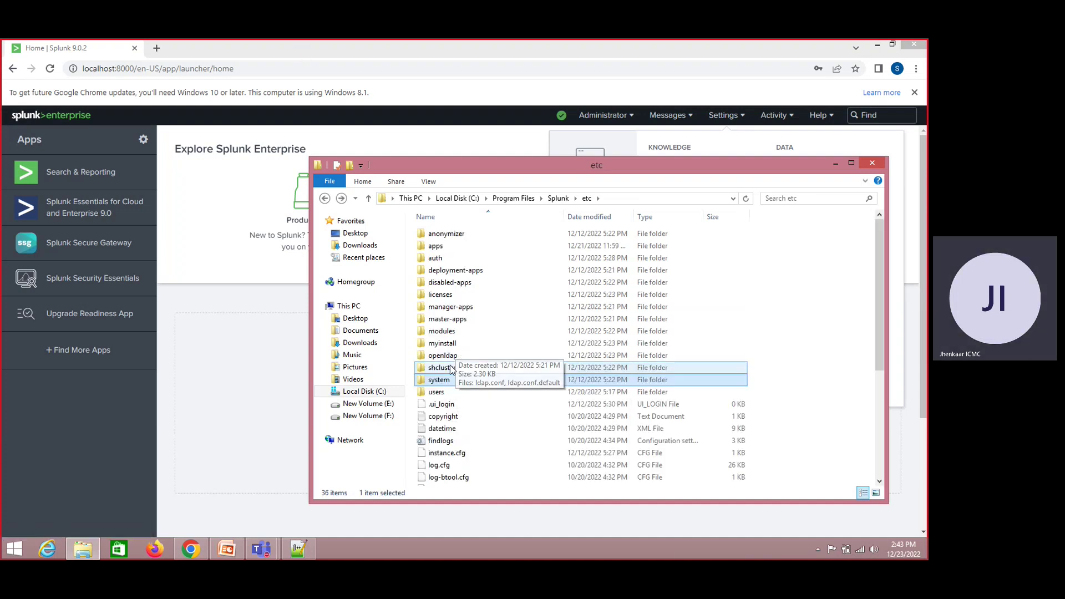
{"action": "double_click", "coordinate": [441, 381]}
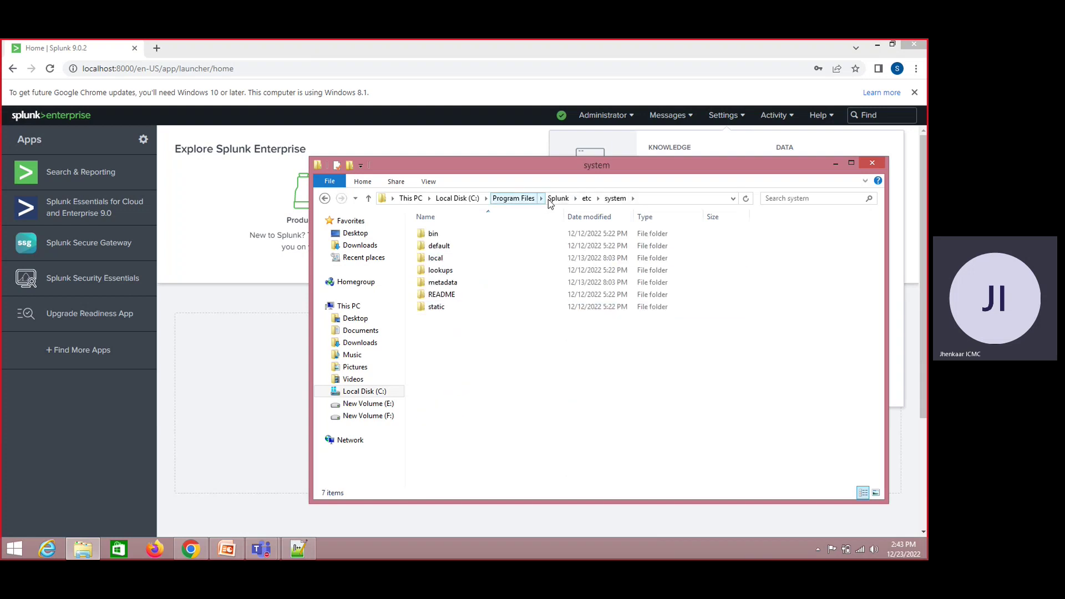
{"action": "double_click", "coordinate": [438, 245]}
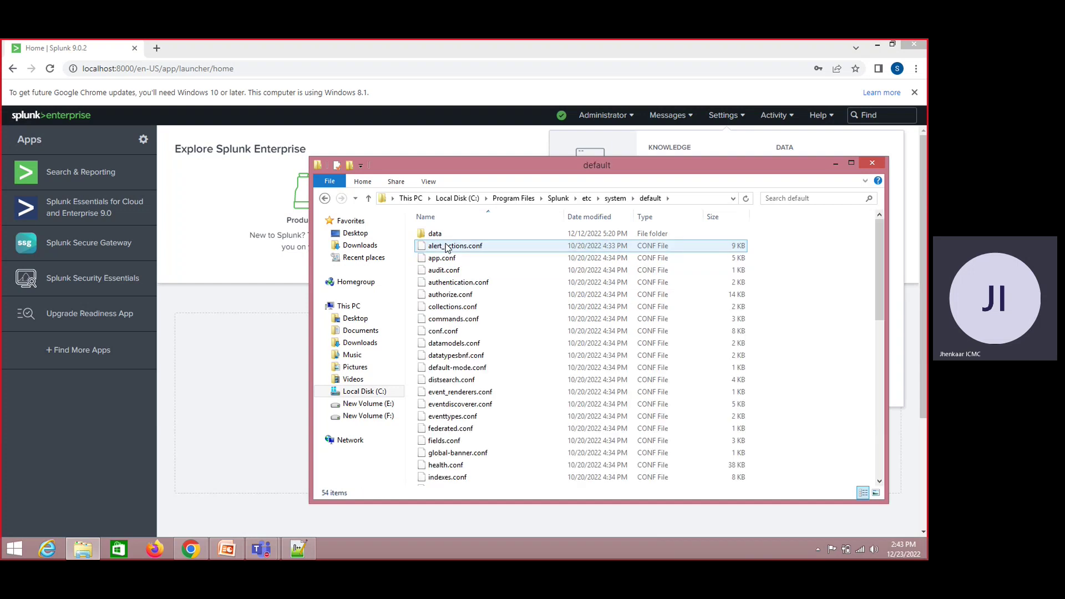
{"action": "left_click", "coordinate": [324, 199]}
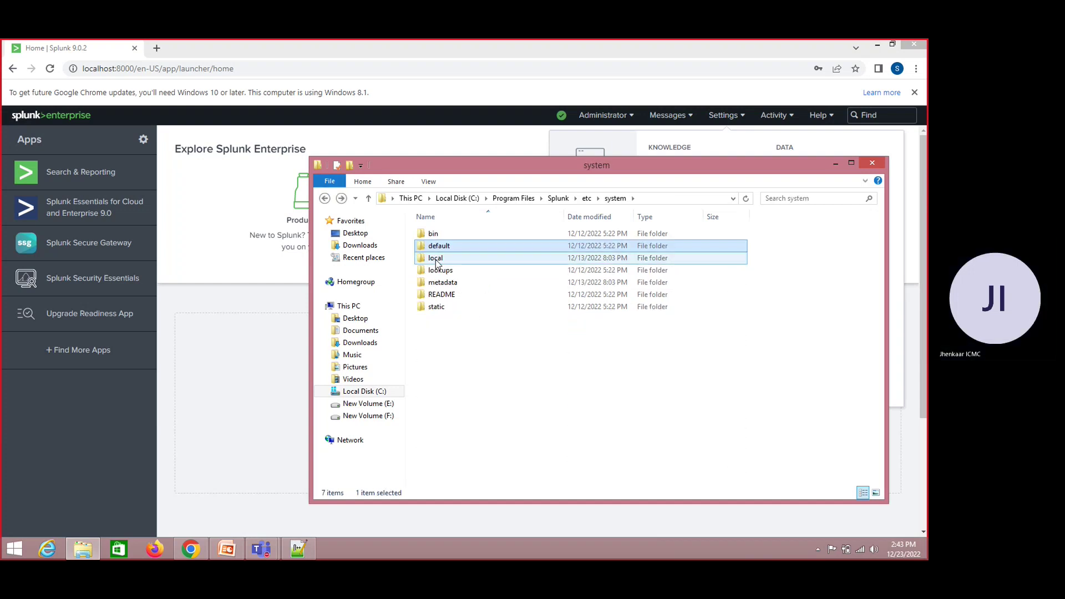
{"action": "double_click", "coordinate": [437, 259]}
{"action": "left_click", "coordinate": [325, 199]}
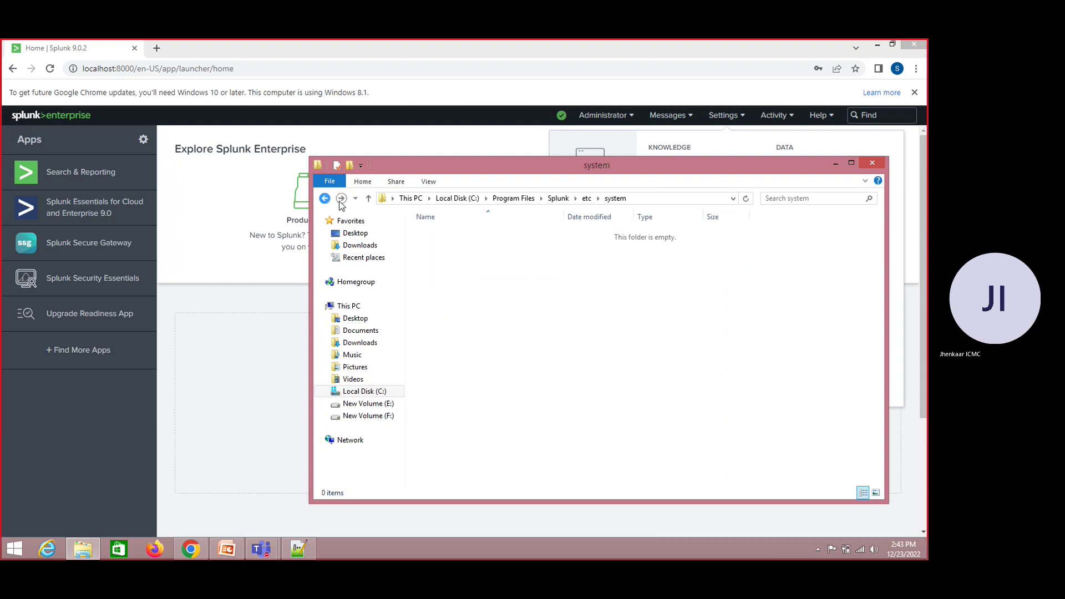
{"action": "left_click", "coordinate": [501, 388]}
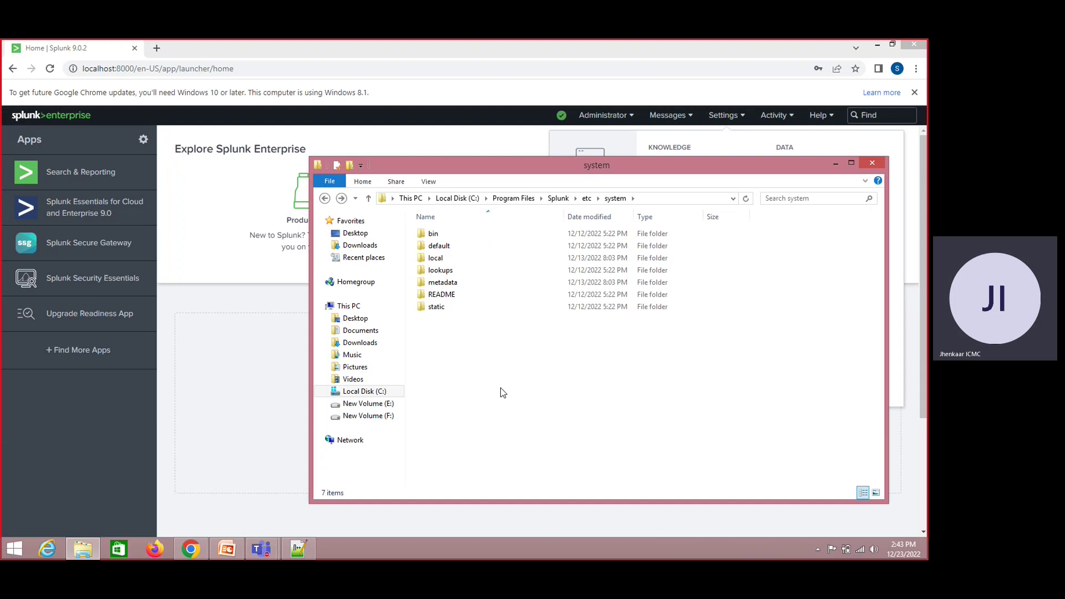
In system\default, jump to web.conf and open it with Edit with Notepad++
{"action": "double_click", "coordinate": [446, 250]}
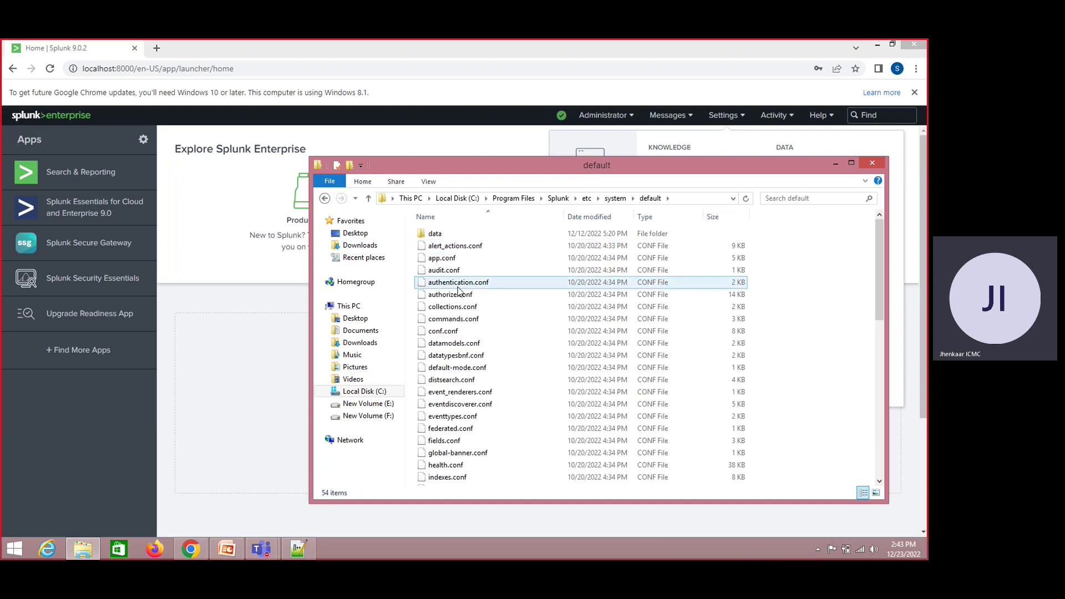
{"action": "left_click", "coordinate": [450, 344]}
{"action": "key", "text": "w"}
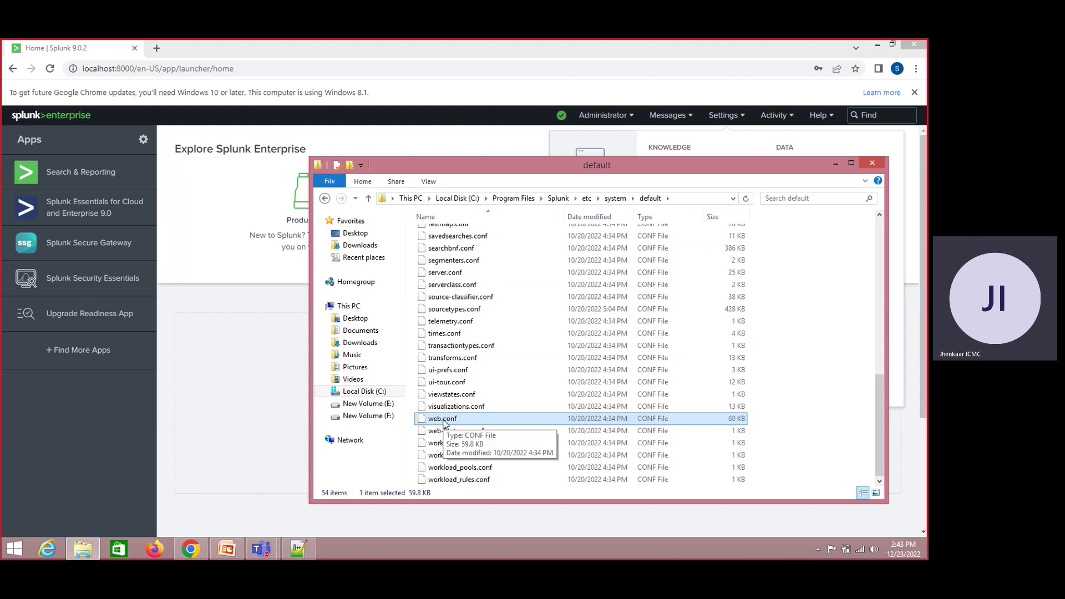
{"action": "right_click", "coordinate": [444, 421]}
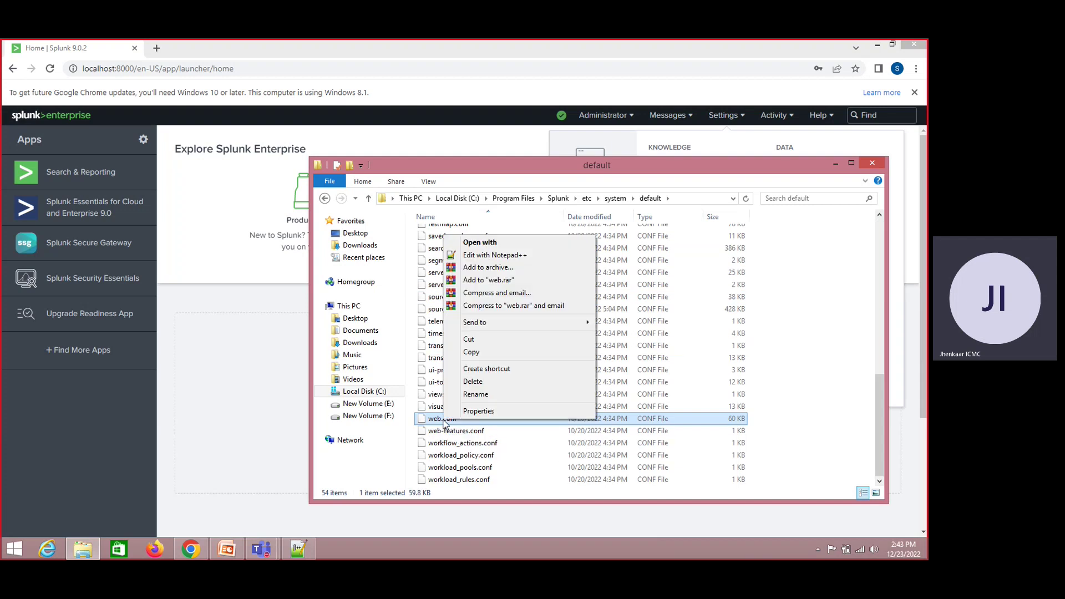
{"action": "left_click", "coordinate": [506, 257]}
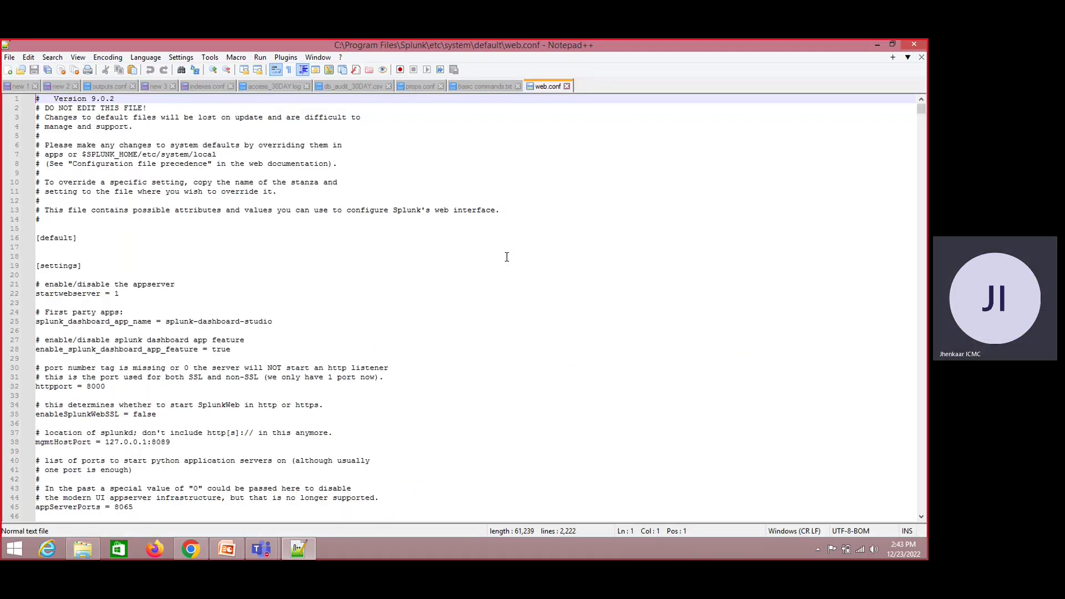
Inspect web.conf's [settings] stanza with httpport = 8000, then switch to the Splunk browser page
{"action": "key", "text": "alt+Tab"}
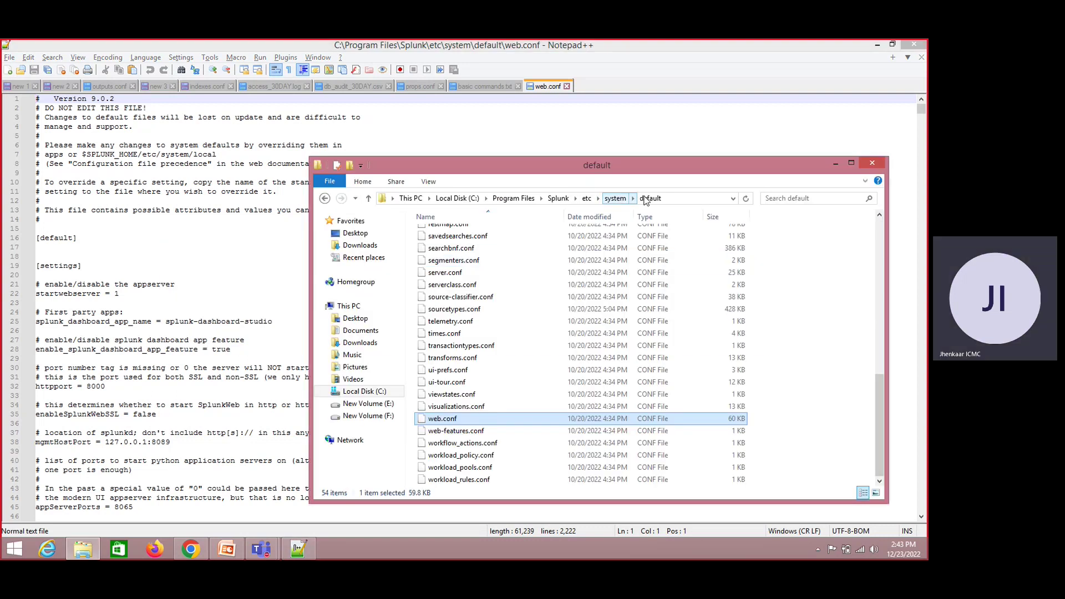
{"action": "key", "text": "alt+Tab"}
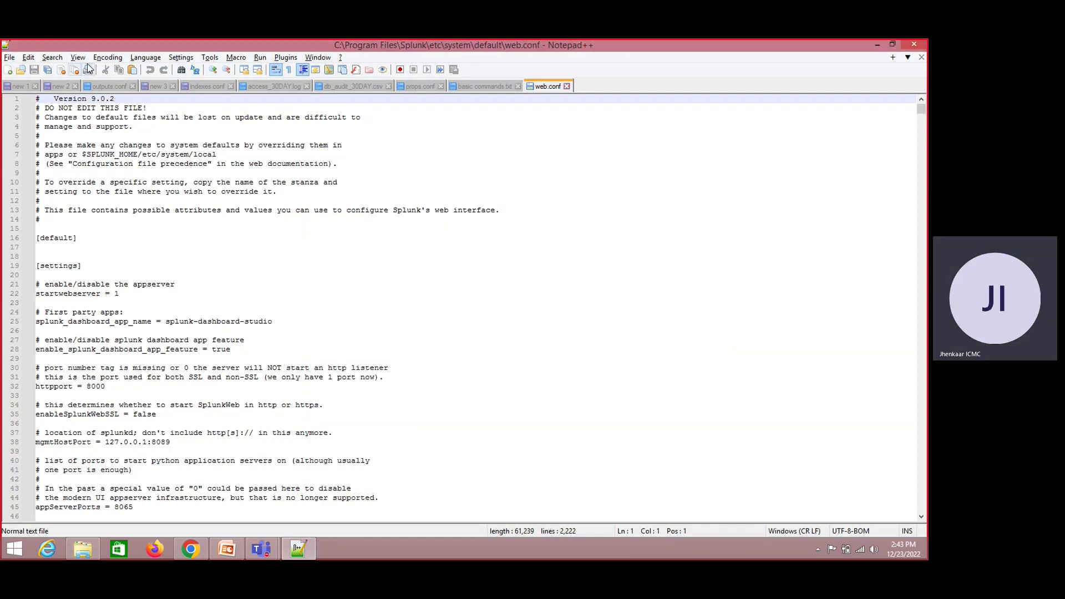
{"action": "double_click", "coordinate": [59, 266]}
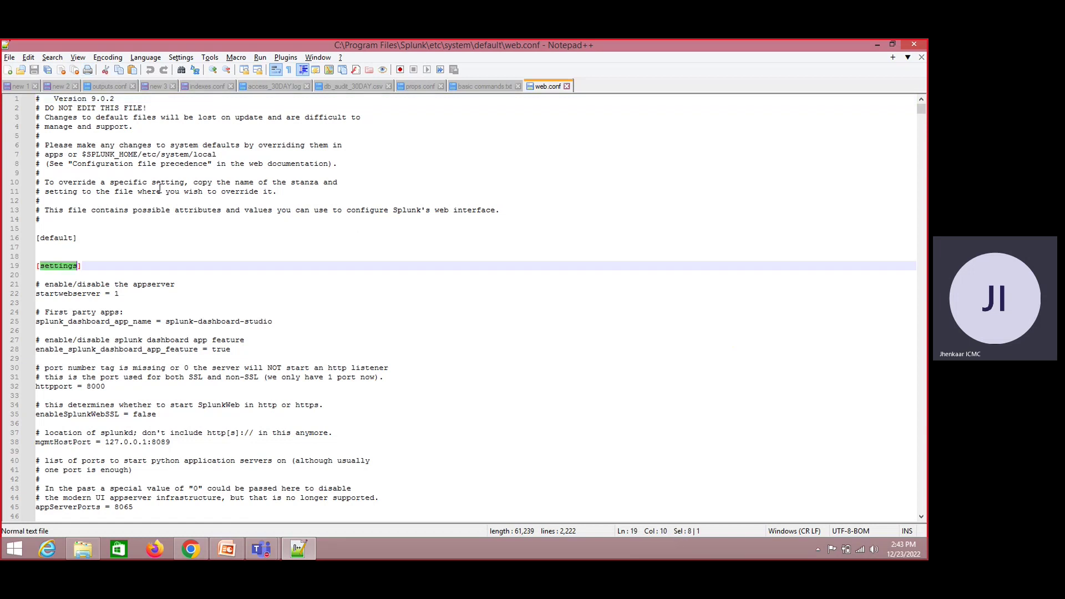
{"action": "scroll", "coordinate": [925, 111], "scroll_direction": "down", "scroll_amount": 1}
{"action": "left_click_drag", "start_coordinate": [924, 111], "coordinate": [921, 176]}
{"action": "key", "text": "alt+Tab"}
{"action": "key", "text": "alt+Tab"}
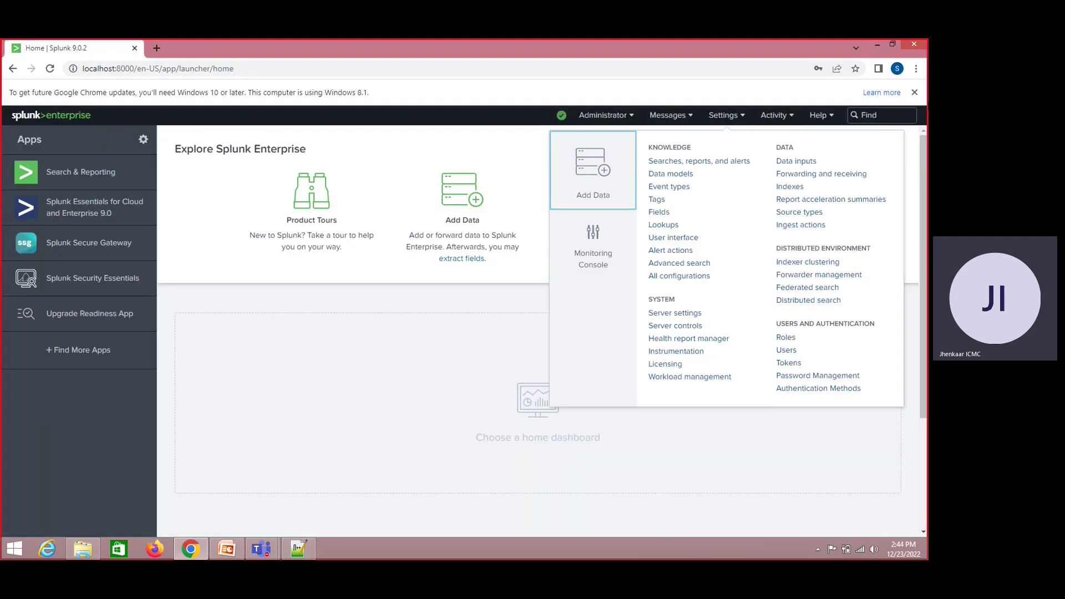
Switch between Splunk and File Explorer, then open system\default and select federated.conf
{"action": "key", "text": "alt+Tab"}
{"action": "key", "text": "alt+Tab"}
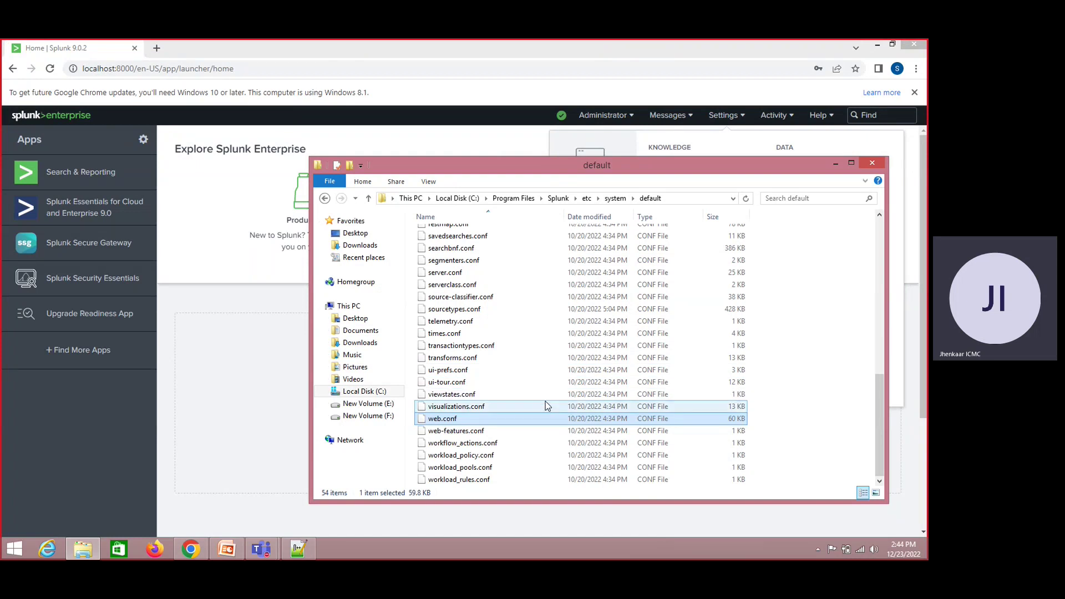
{"action": "key", "text": "alt+Tab"}
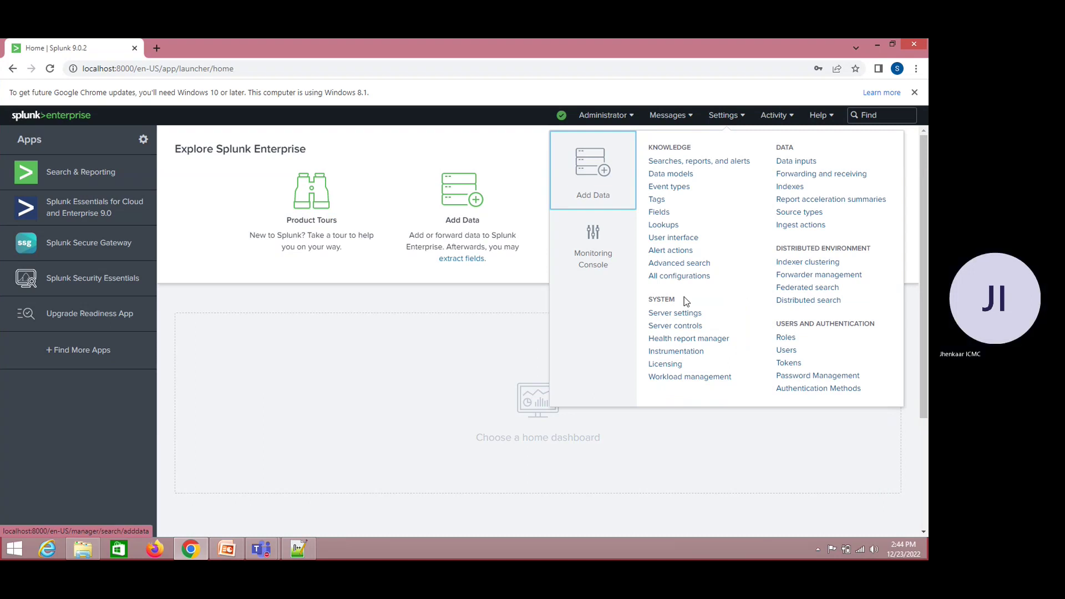
{"action": "key", "text": "alt+Tab"}
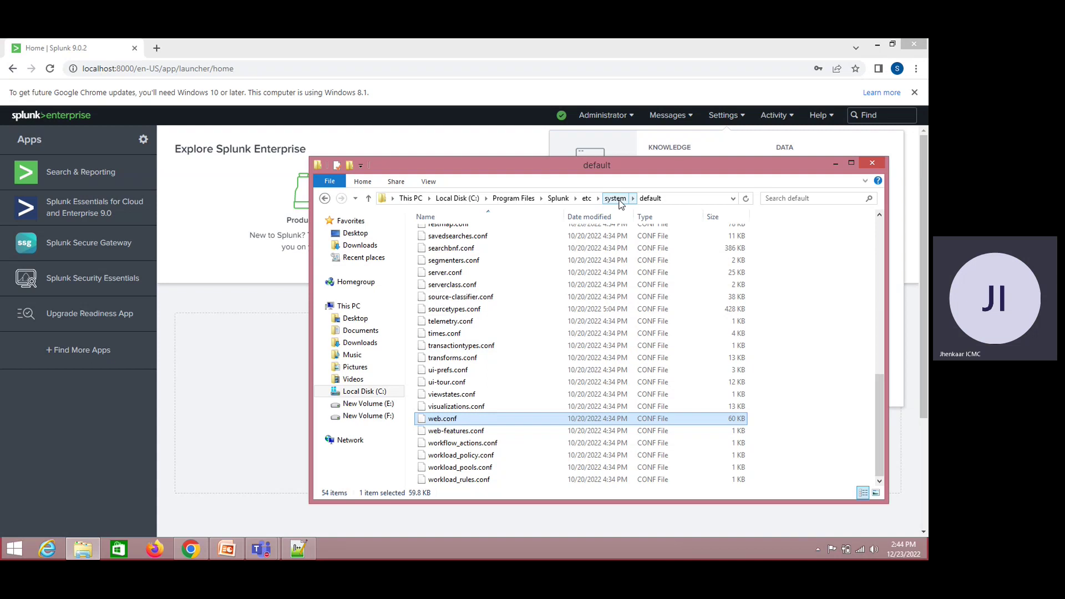
{"action": "left_click", "coordinate": [616, 199]}
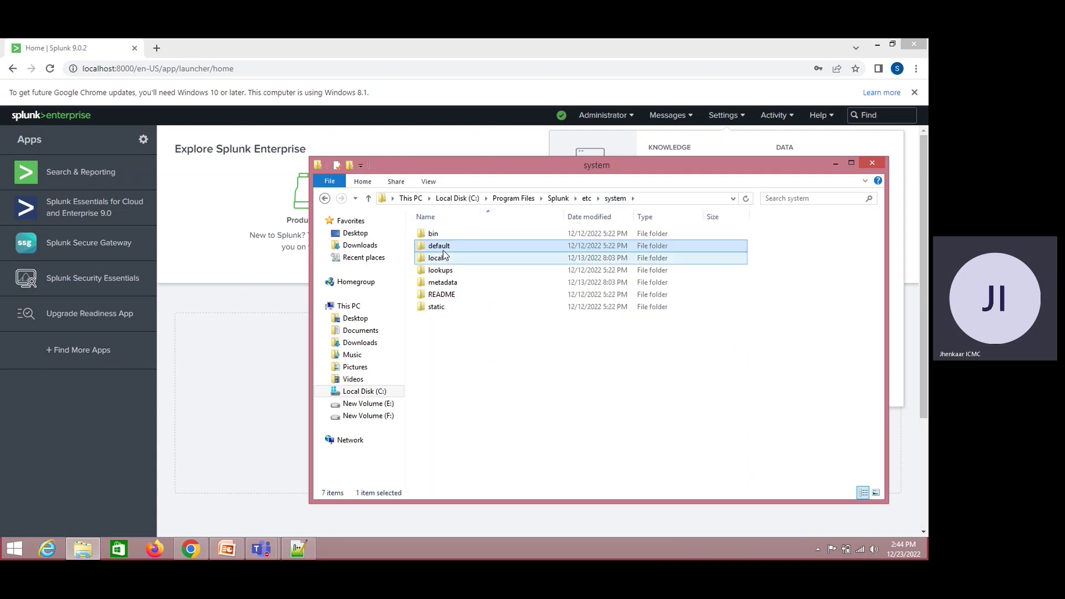
{"action": "double_click", "coordinate": [446, 248]}
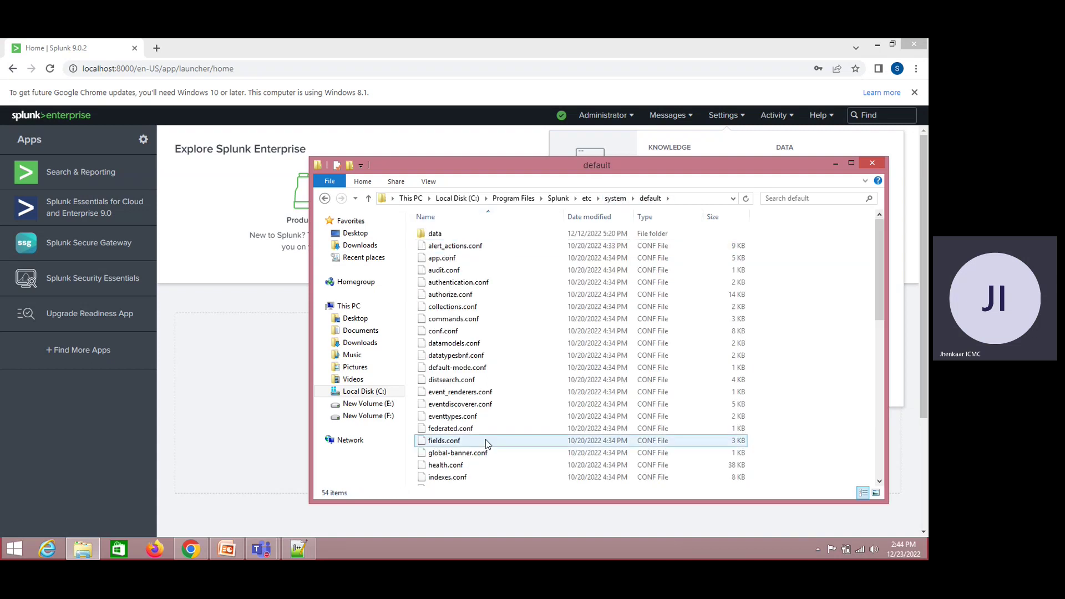
{"action": "left_click", "coordinate": [453, 429]}
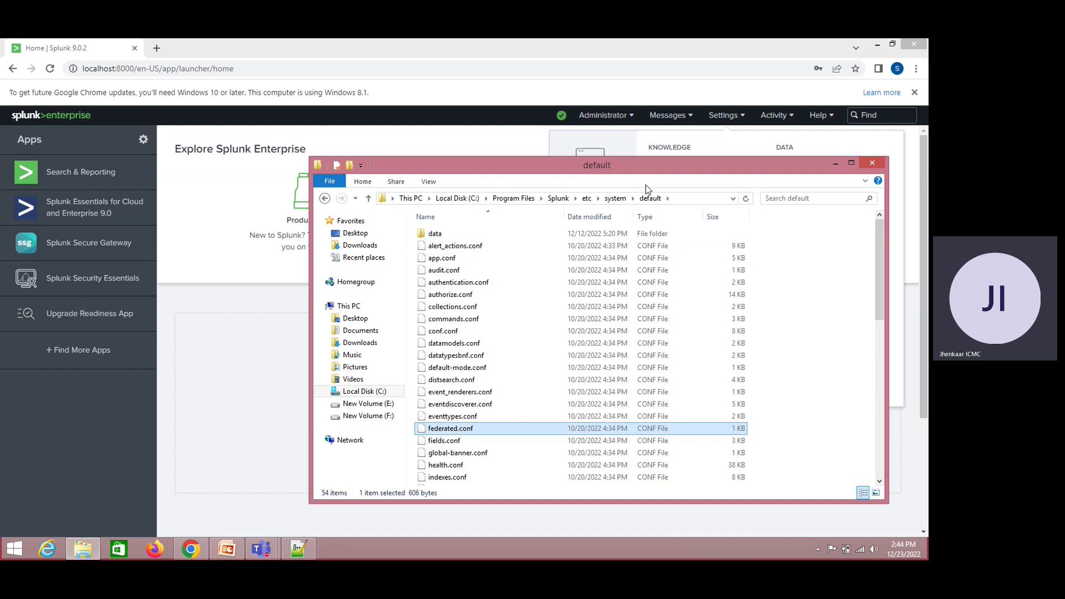
Reopen system\default to find web.conf at the end, then go up and open the local folder
{"action": "left_click", "coordinate": [616, 198]}
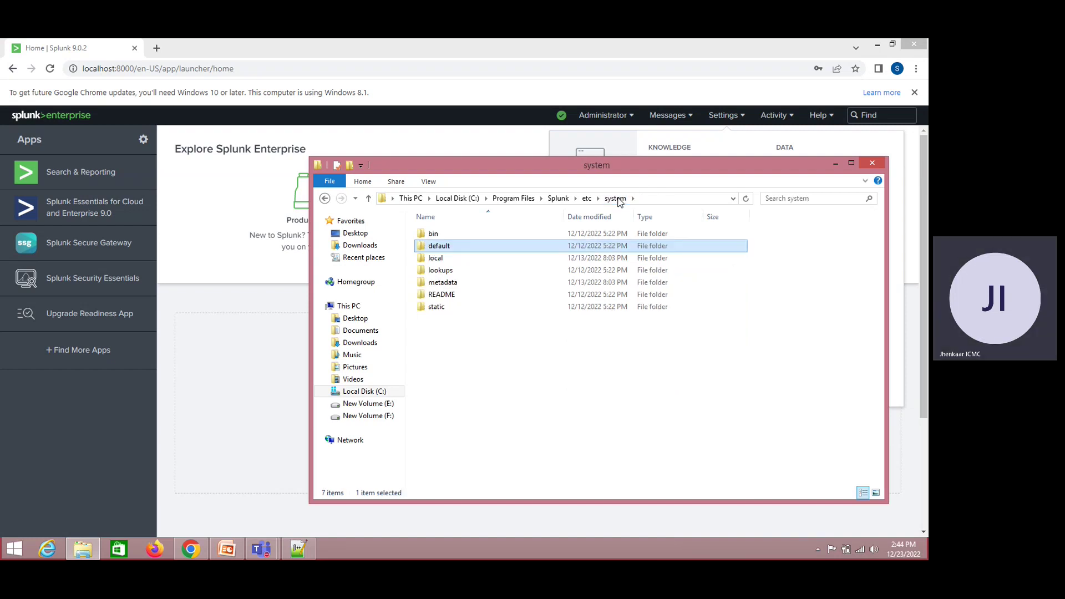
{"action": "double_click", "coordinate": [450, 251]}
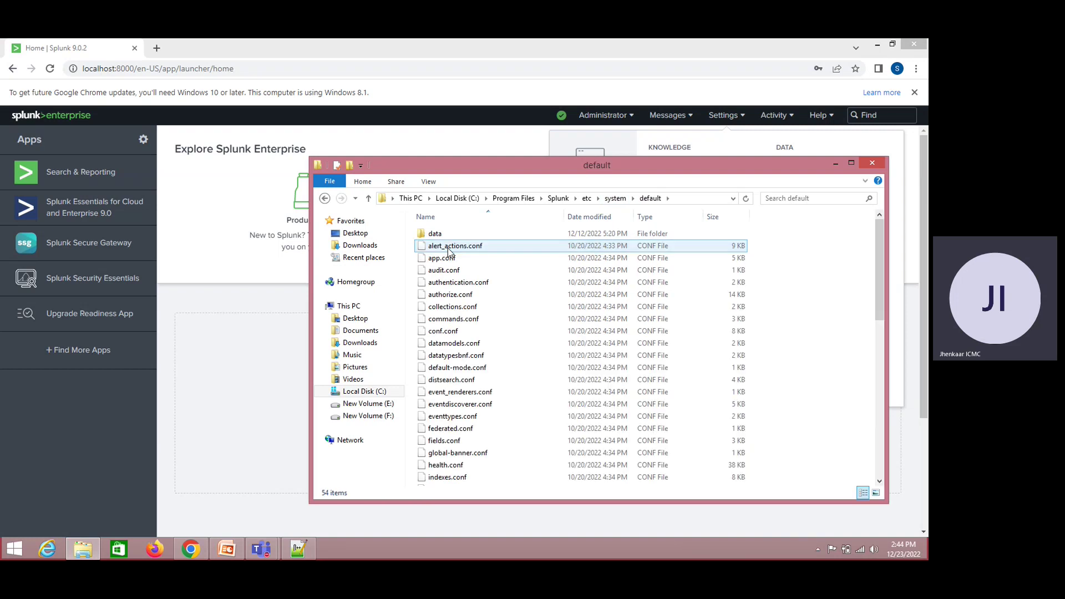
{"action": "left_click", "coordinate": [480, 367]}
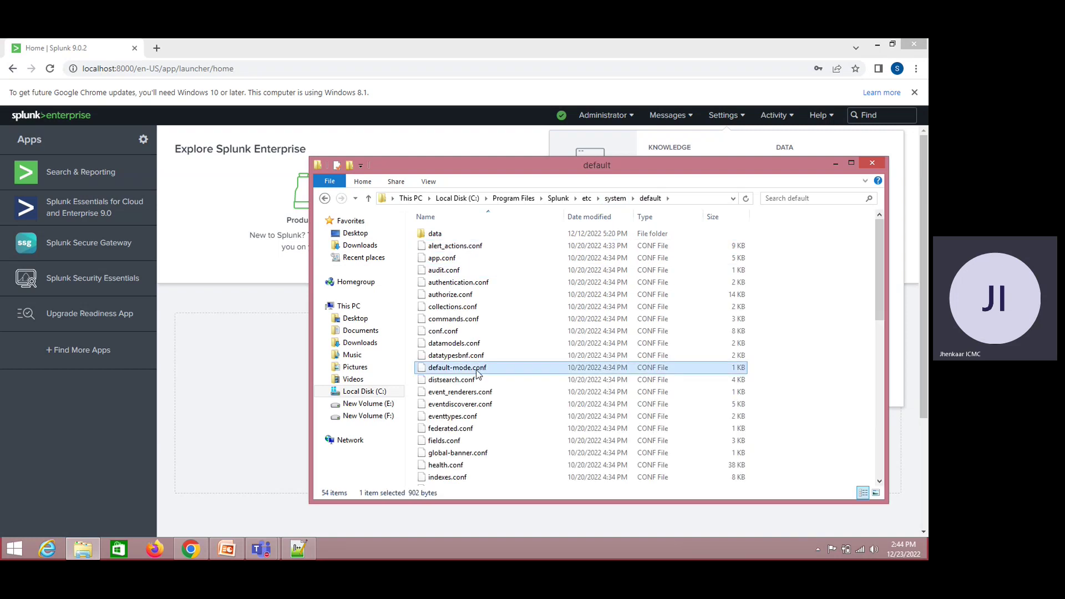
{"action": "scroll", "coordinate": [480, 367], "scroll_direction": "down", "scroll_amount": 11}
{"action": "key", "text": "w"}
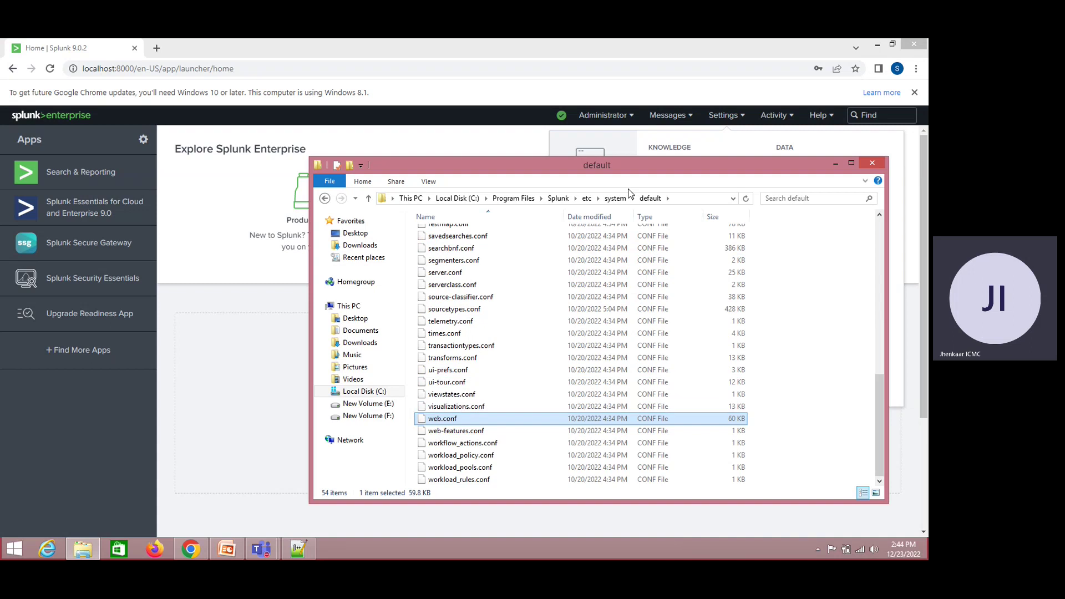
{"action": "left_click", "coordinate": [615, 198]}
{"action": "double_click", "coordinate": [448, 260]}
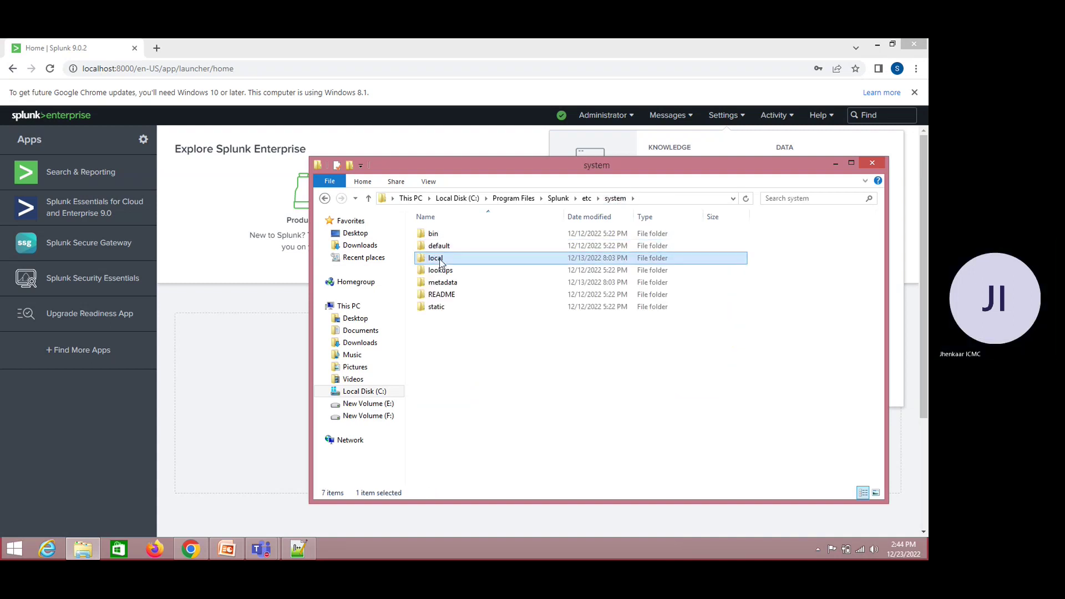
{"action": "right_click", "coordinate": [467, 326]}
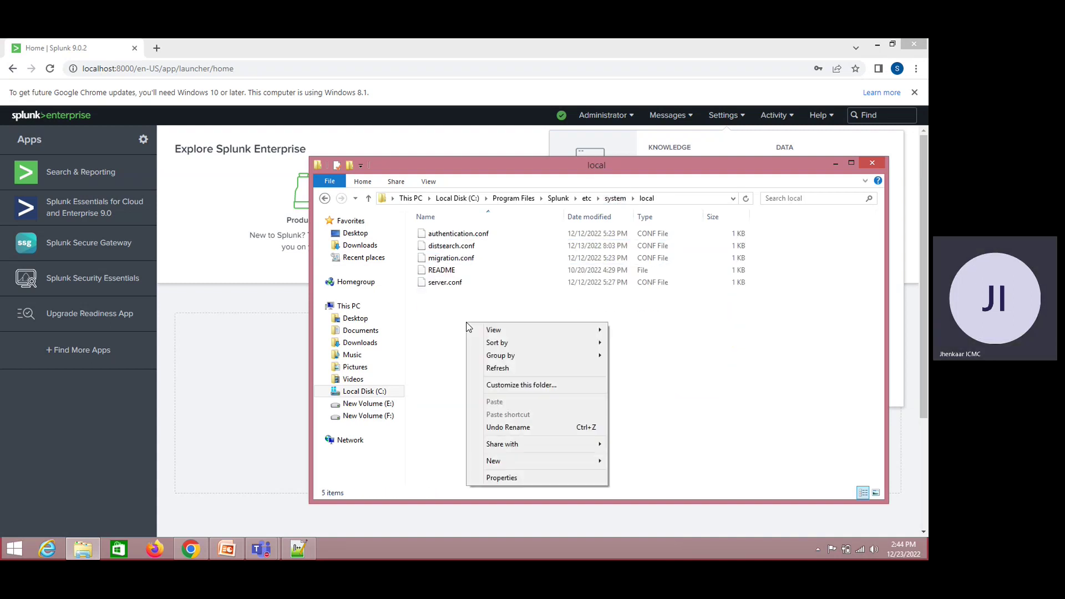
{"action": "mouse_move", "coordinate": [547, 462]}
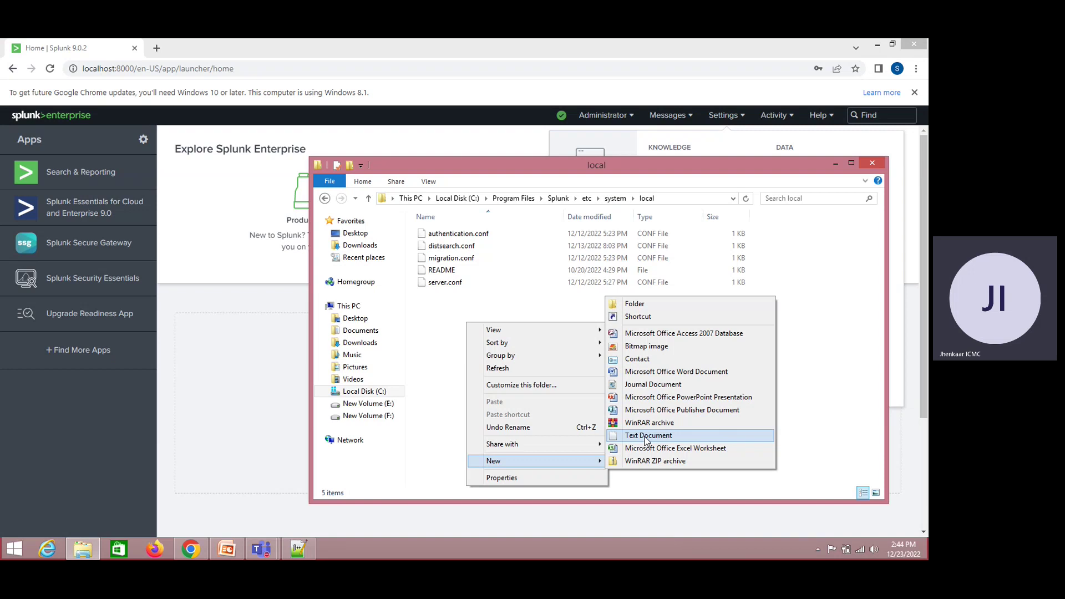
{"action": "left_click", "coordinate": [428, 328]}
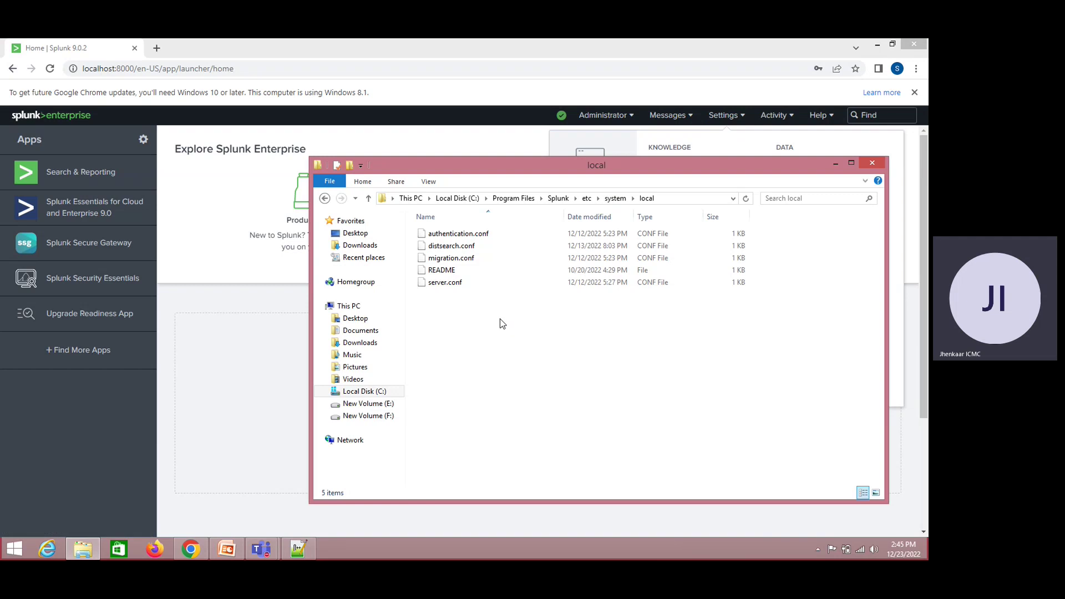
{"action": "left_click", "coordinate": [615, 198]}
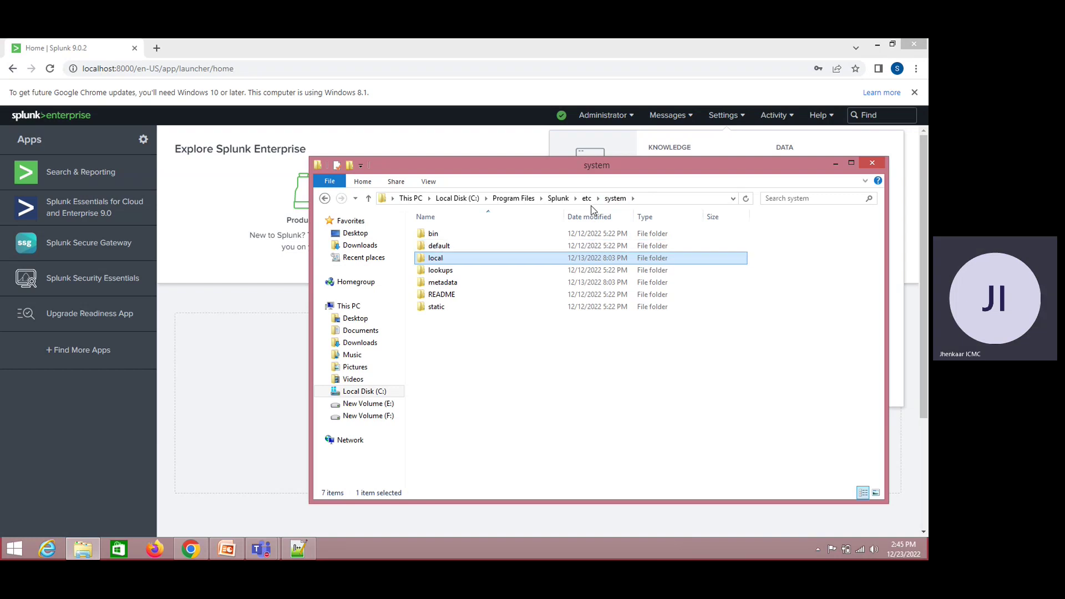
Open system\default, glance at Splunk, then reopen default and jump to web.conf
{"action": "double_click", "coordinate": [446, 249]}
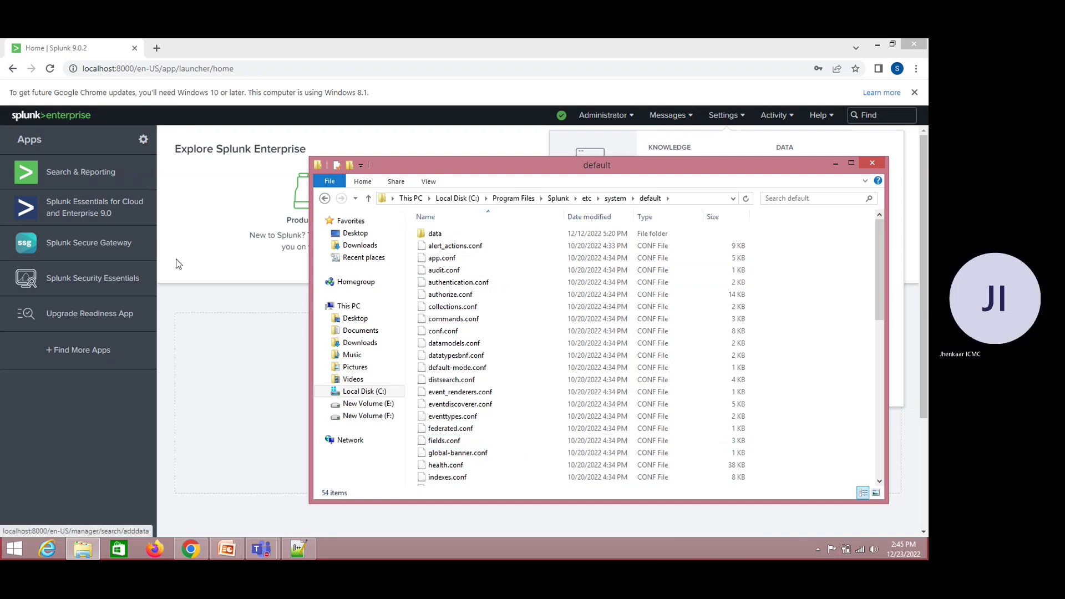
{"action": "left_click", "coordinate": [186, 274]}
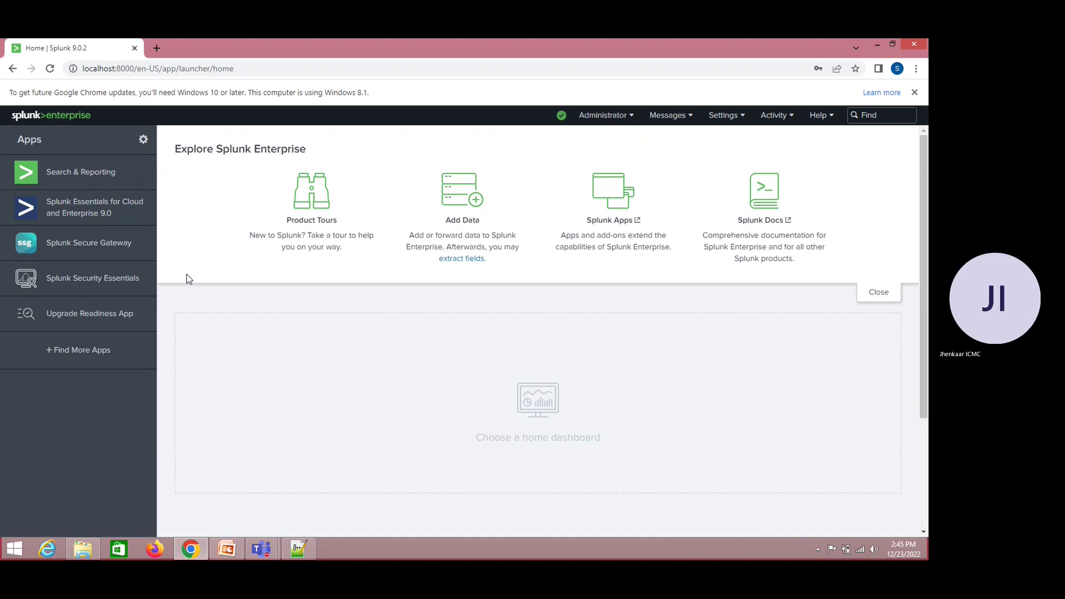
{"action": "key", "text": "alt+Tab"}
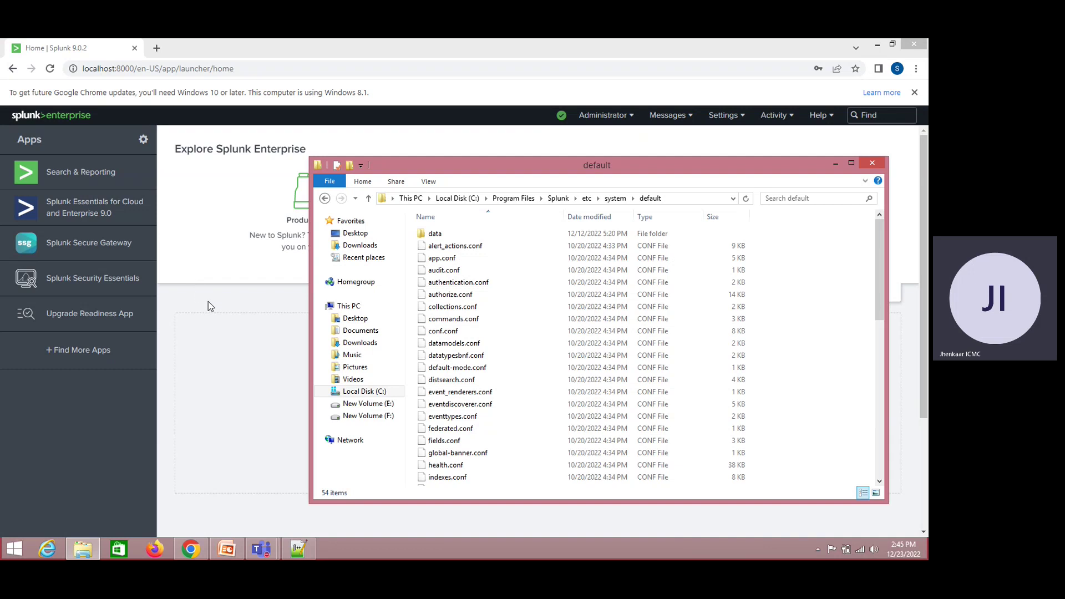
{"action": "left_click", "coordinate": [615, 200]}
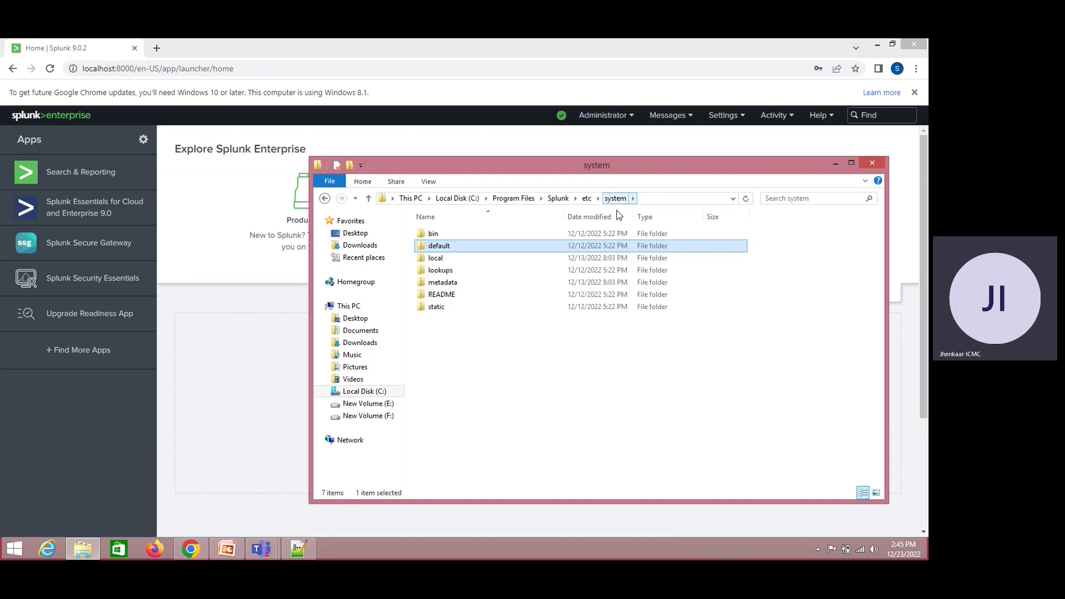
{"action": "double_click", "coordinate": [451, 250]}
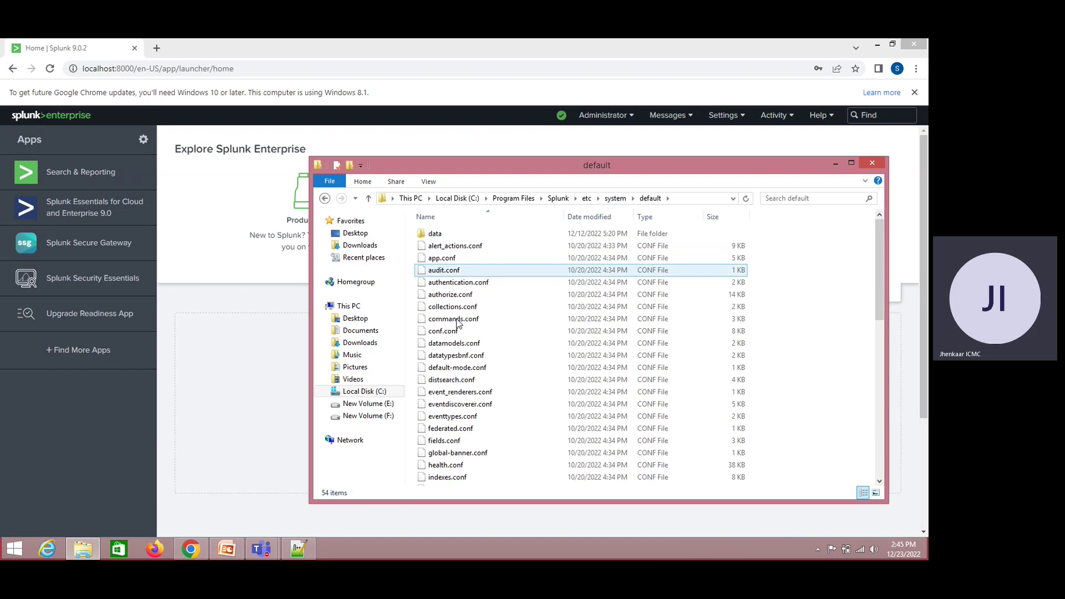
{"action": "left_click", "coordinate": [461, 428]}
{"action": "key", "text": "w"}
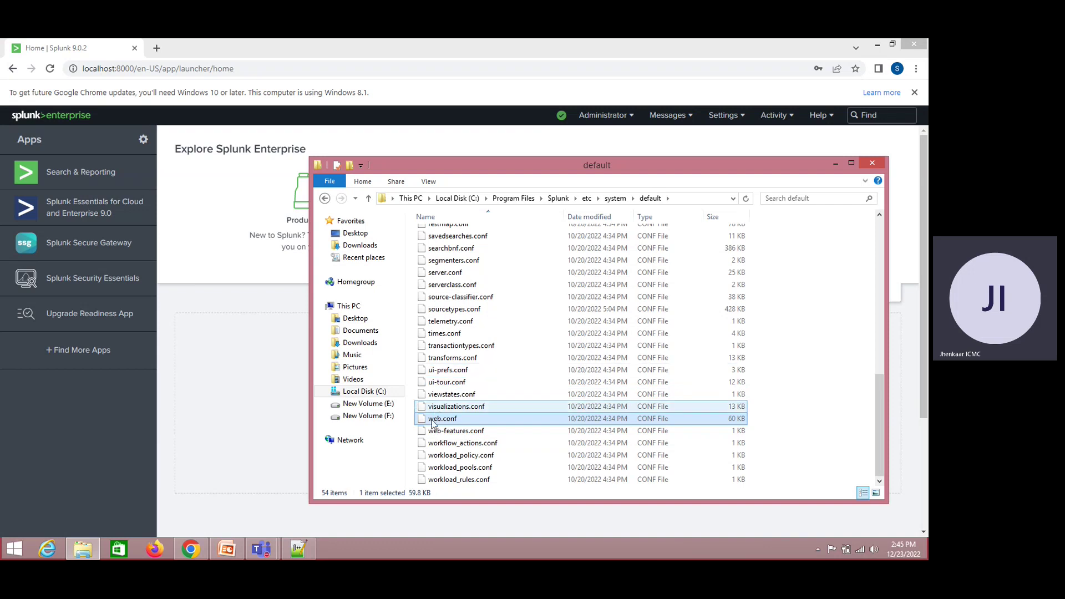
Compare server.conf in default and local, then minimize the local folder window
{"action": "left_click", "coordinate": [449, 275]}
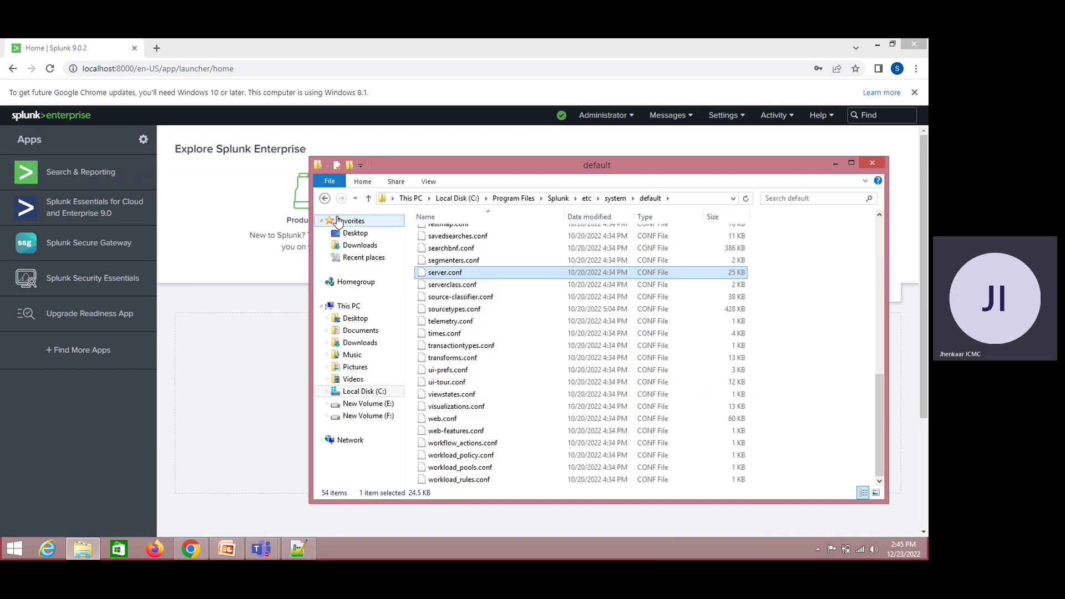
{"action": "left_click", "coordinate": [325, 199]}
{"action": "double_click", "coordinate": [444, 257]}
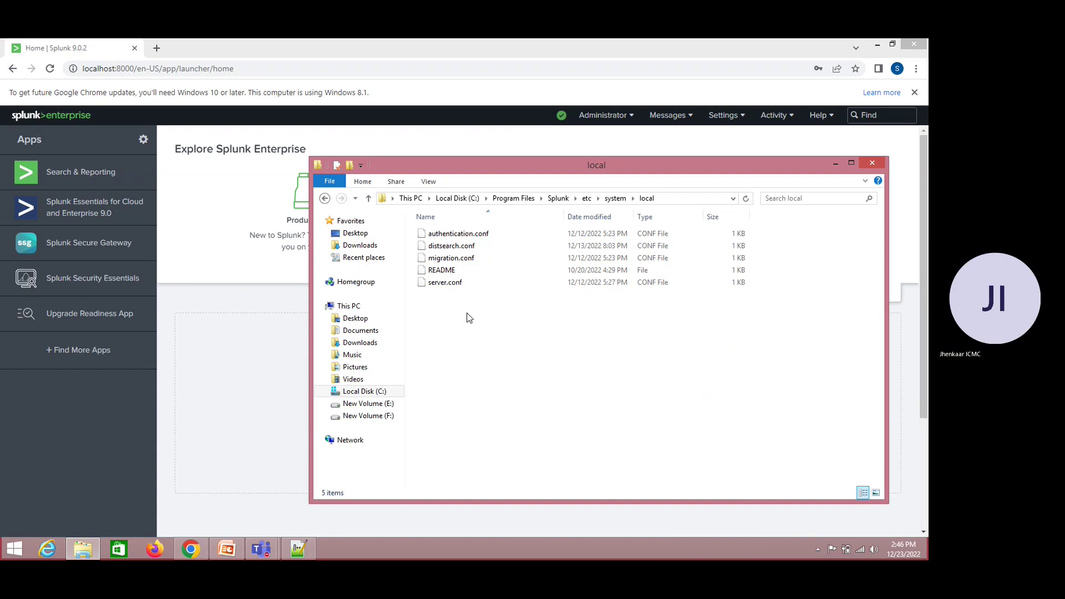
{"action": "left_click", "coordinate": [452, 286]}
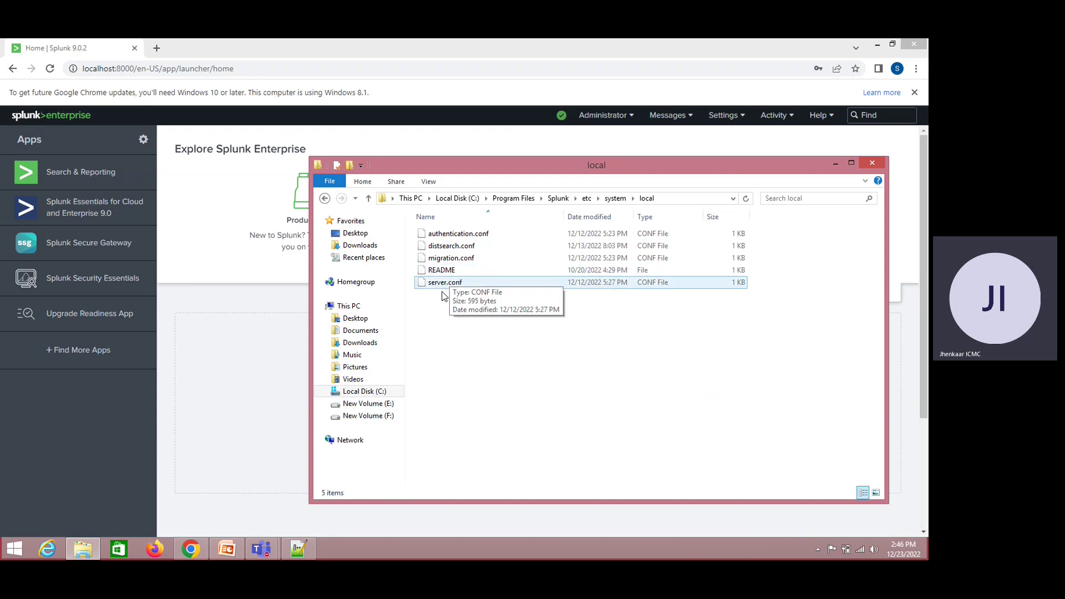
{"action": "left_click", "coordinate": [452, 328]}
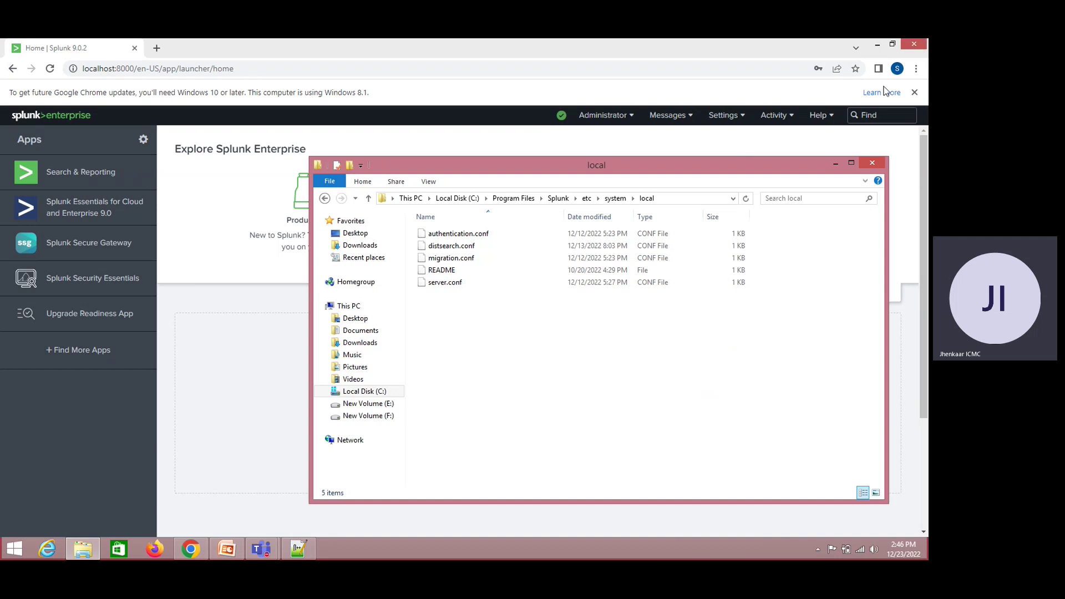
{"action": "left_click", "coordinate": [836, 163]}
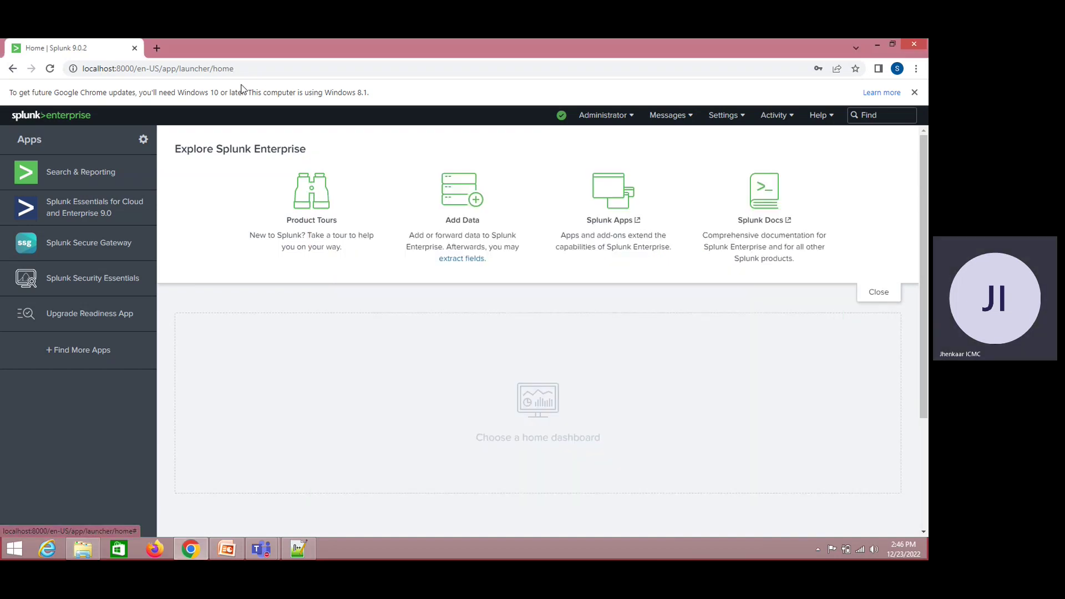
Select the 8000 port in the localhost:8000 address, then restore the etc\system\local folder window
{"action": "left_click", "coordinate": [119, 71]}
{"action": "left_click", "coordinate": [119, 72]}
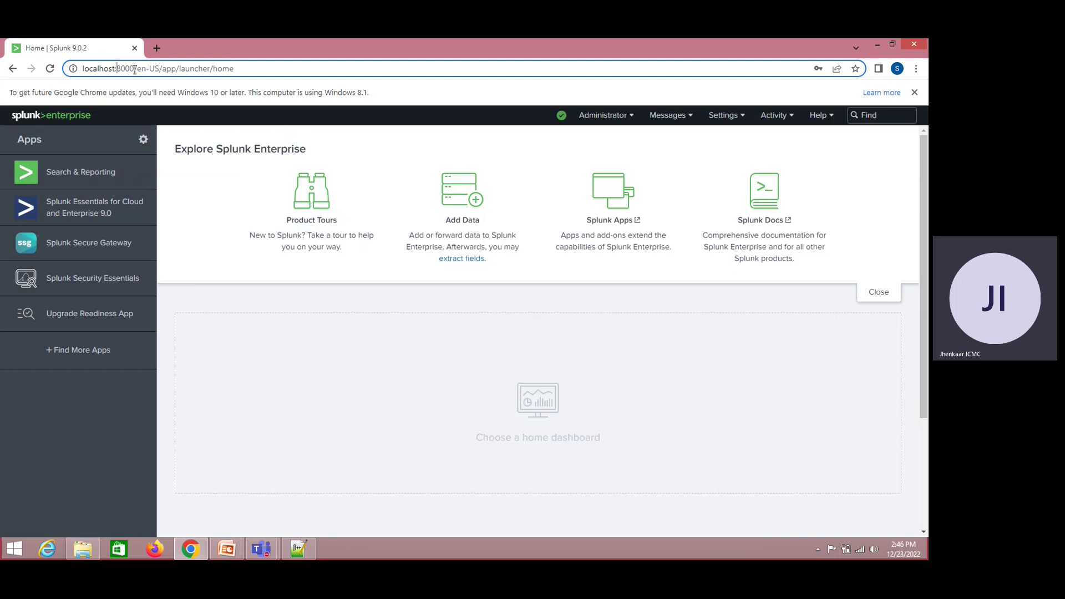
{"action": "double_click", "coordinate": [132, 69]}
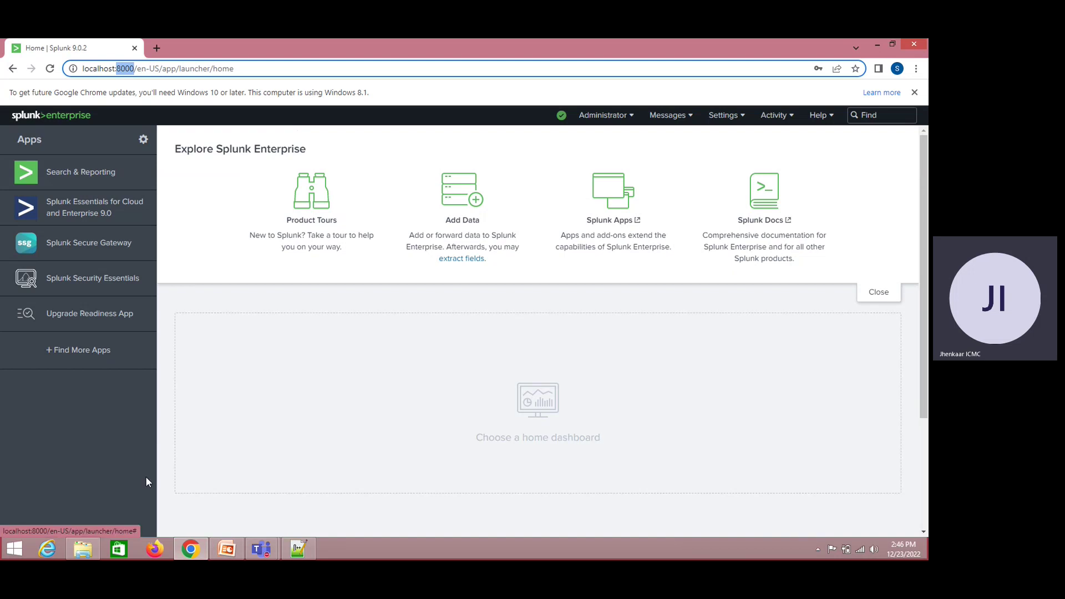
{"action": "mouse_move", "coordinate": [88, 543]}
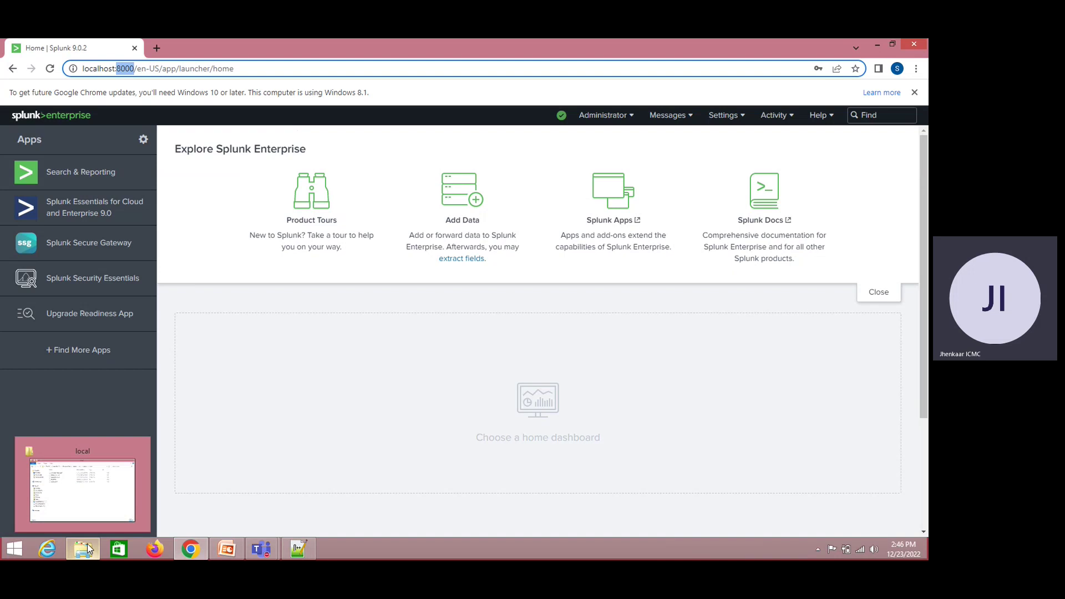
{"action": "left_click", "coordinate": [88, 544]}
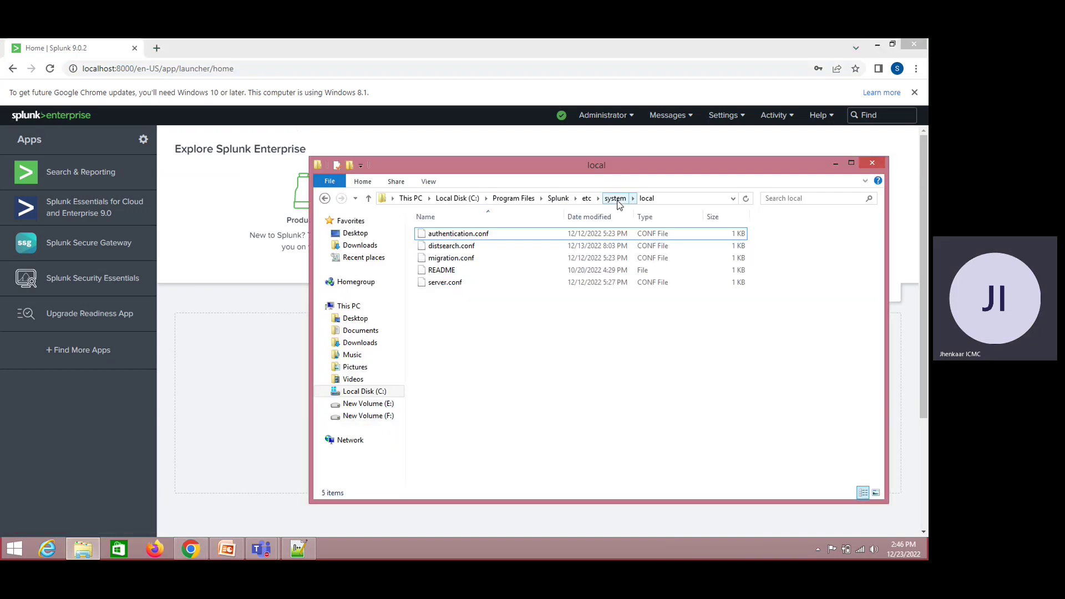
Open etc\system\default and launch its web.conf for editing in Notepad++
{"action": "left_click", "coordinate": [615, 198]}
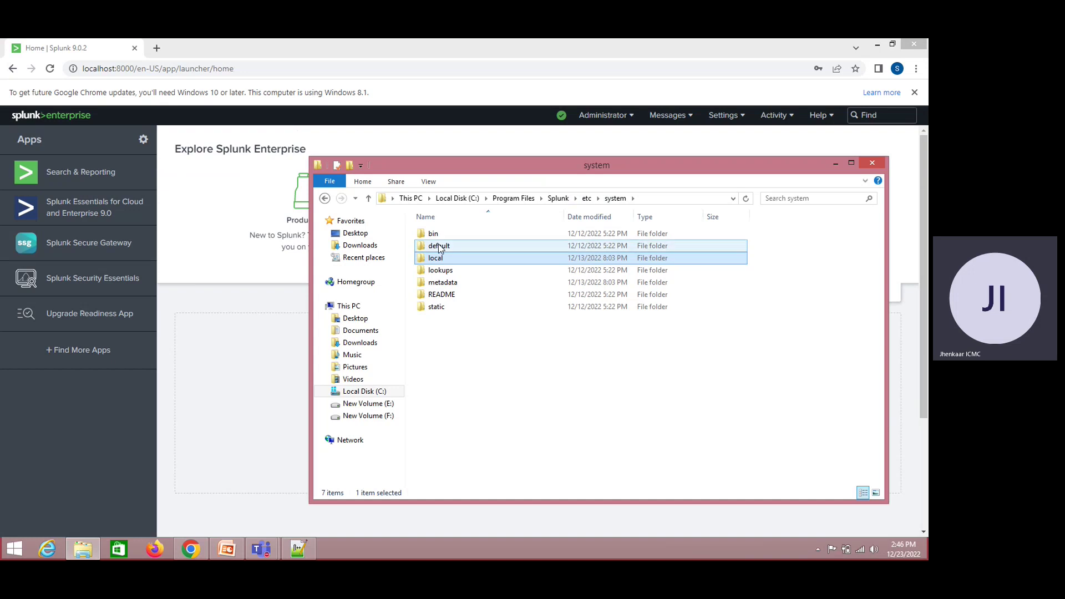
{"action": "left_click", "coordinate": [614, 201]}
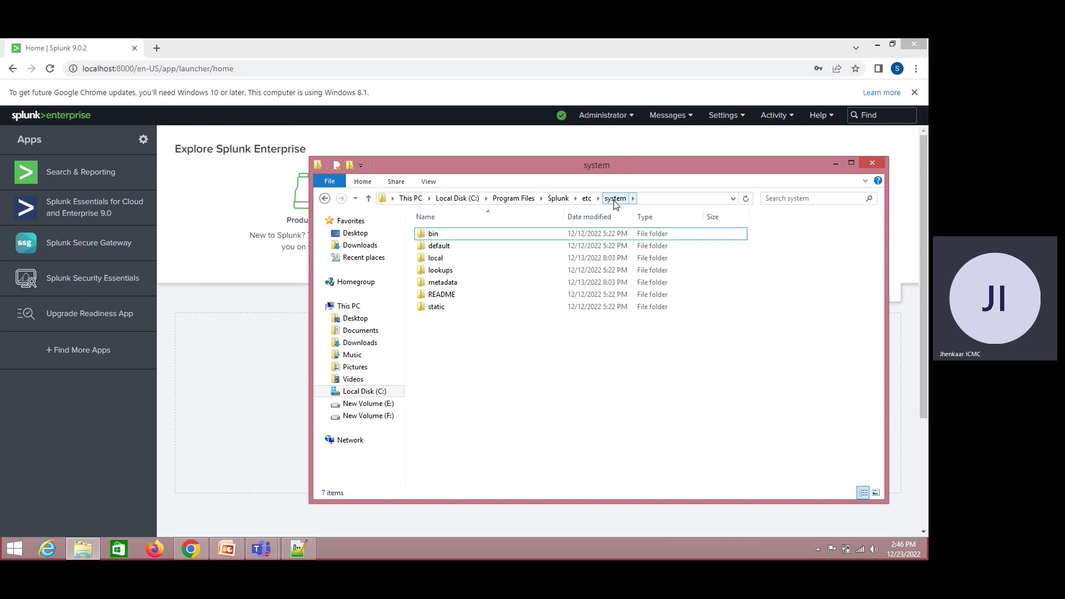
{"action": "double_click", "coordinate": [449, 249]}
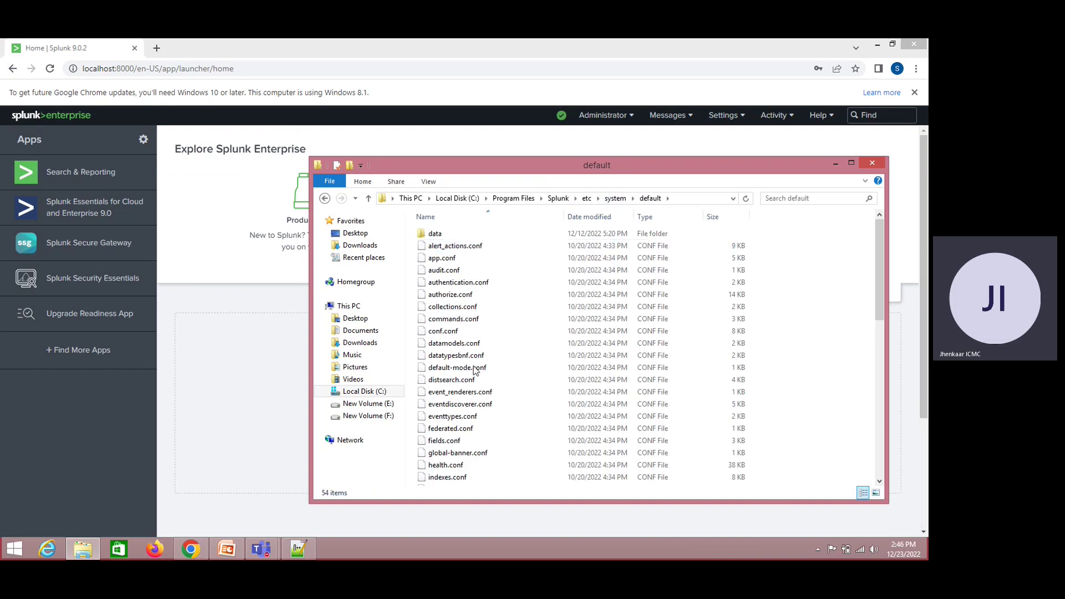
{"action": "left_click", "coordinate": [468, 419]}
{"action": "scroll", "coordinate": [468, 422], "scroll_direction": "down", "scroll_amount": 10}
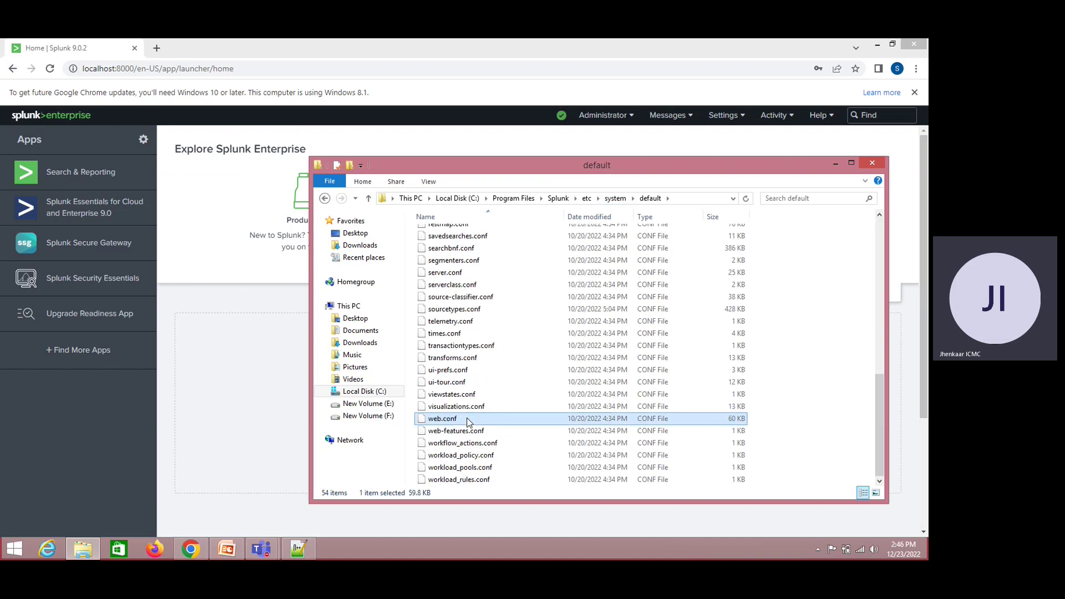
{"action": "right_click", "coordinate": [455, 420]}
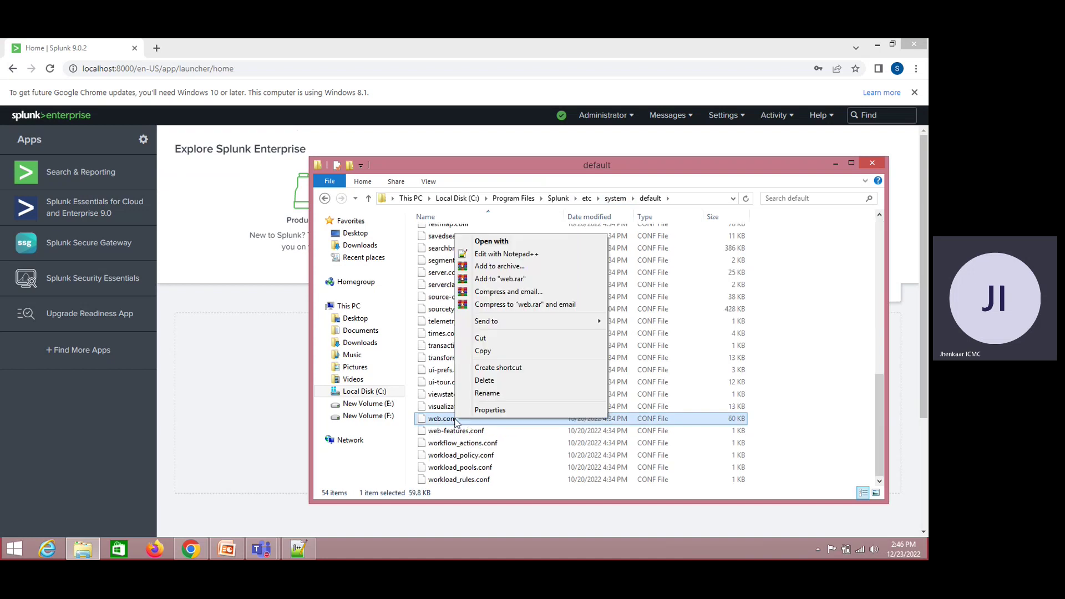
{"action": "left_click", "coordinate": [516, 255]}
Find 8000 in web.conf and select the '= 8000' part of line 32
{"action": "key", "text": "ctrl+f"}
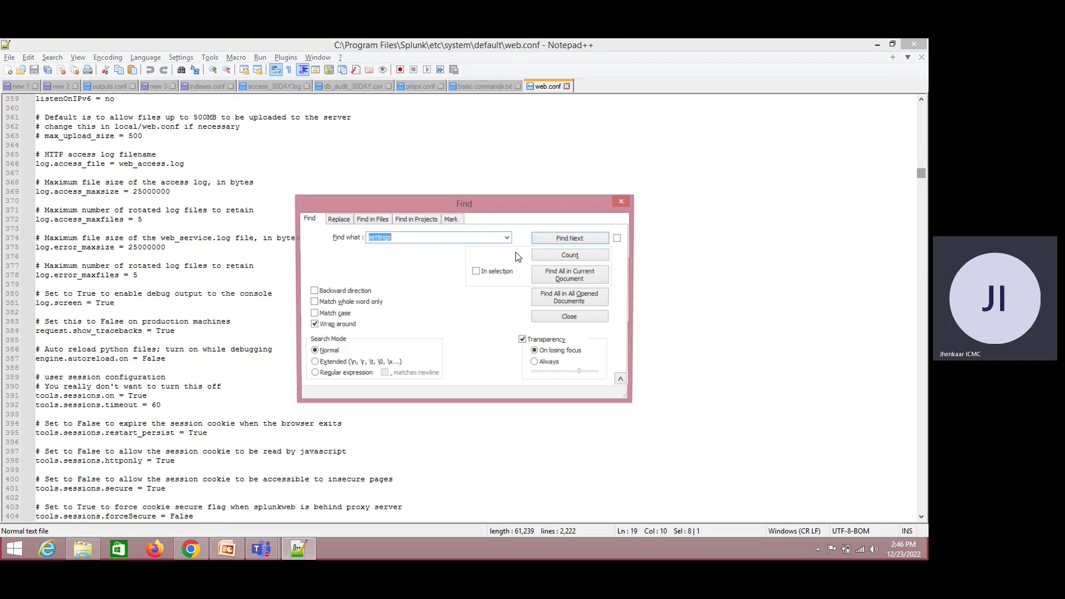
{"action": "type", "text": "8000"}
{"action": "key", "text": "Return"}
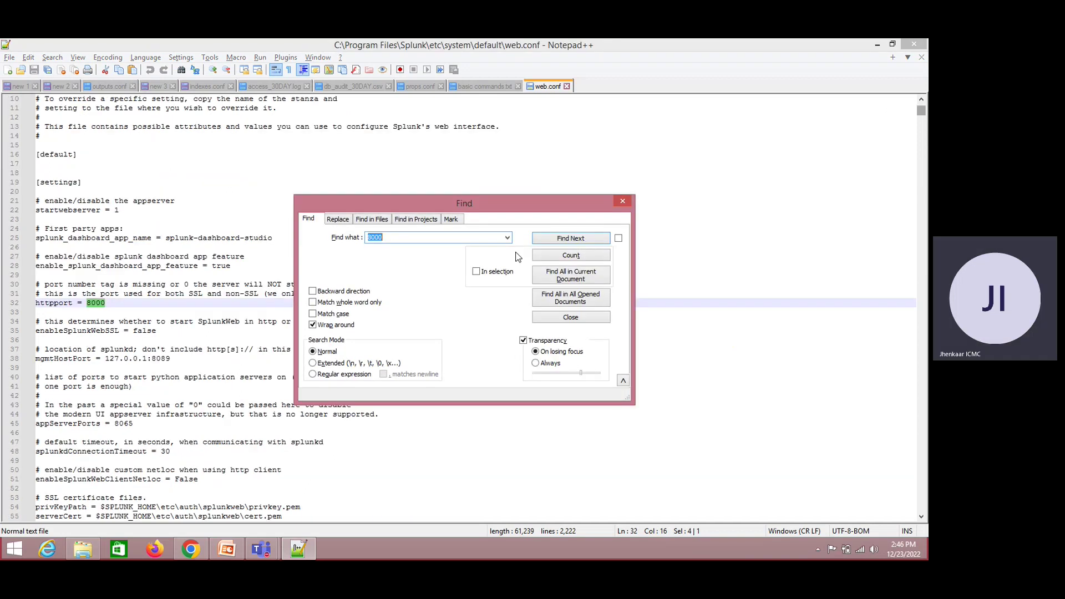
{"action": "key", "text": "Escape"}
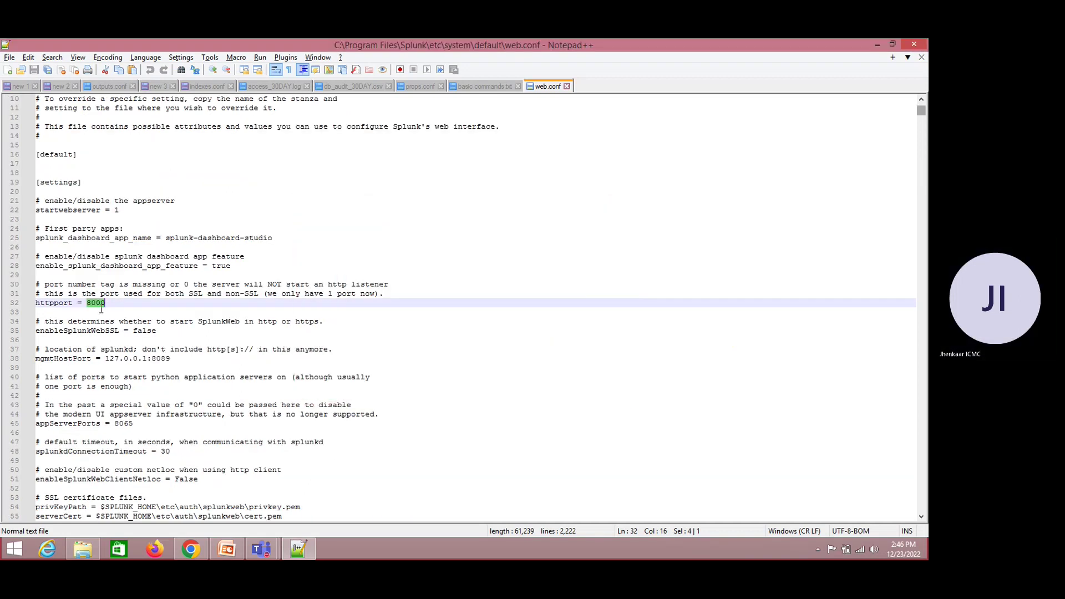
{"action": "left_click", "coordinate": [111, 301]}
{"action": "left_click_drag", "start_coordinate": [111, 301], "coordinate": [72, 301]}
Search for 8000 again and select the whole httpport = 8000 line
{"action": "key", "text": "ctrl+f"}
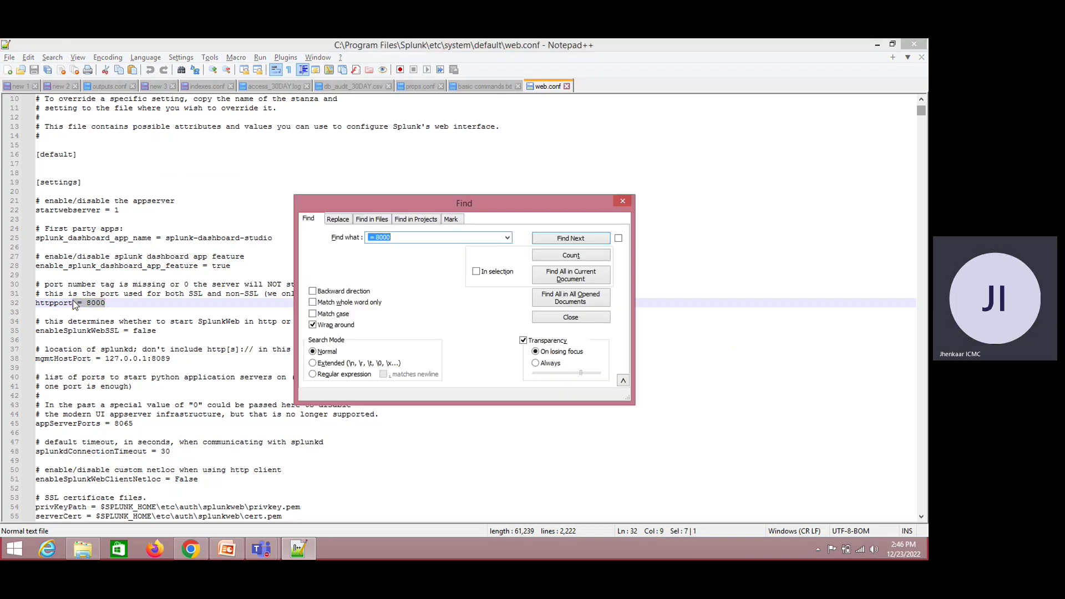
{"action": "key", "text": "Return"}
{"action": "type", "text": "8000"}
{"action": "key", "text": "Return"}
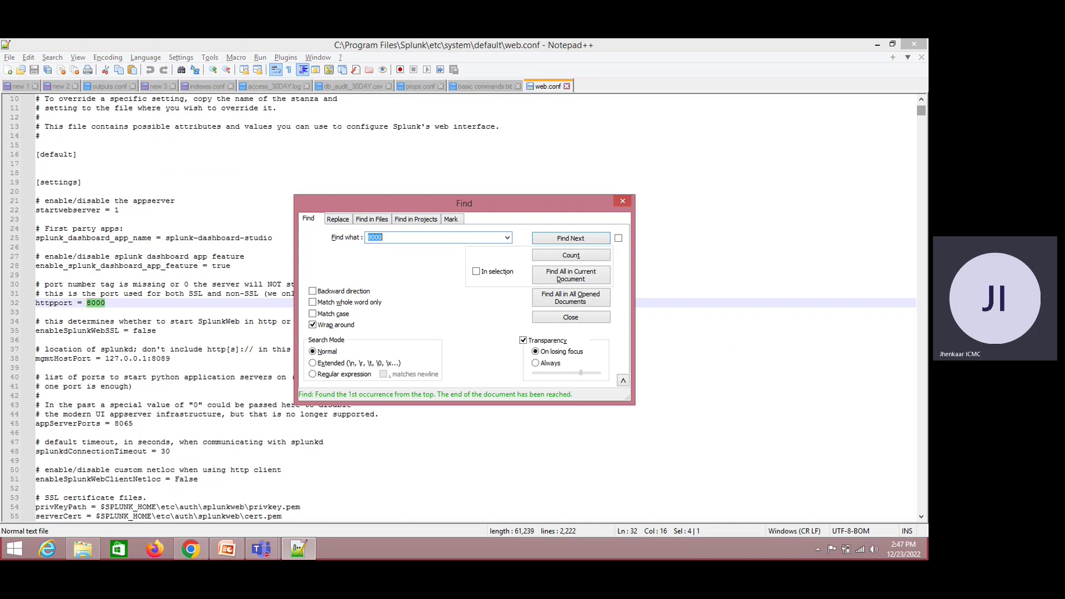
{"action": "key", "text": "Escape"}
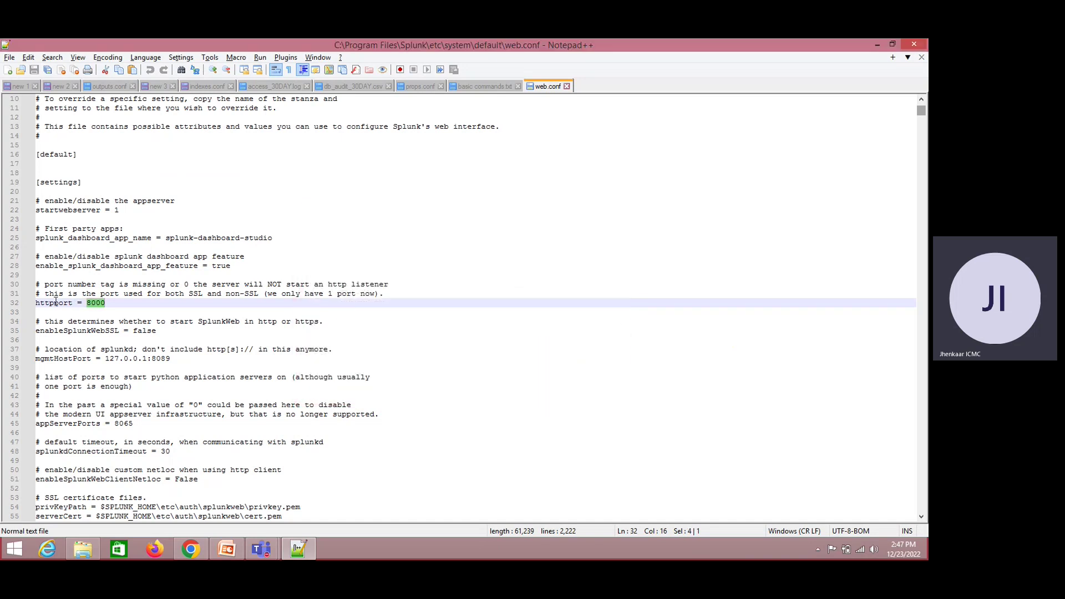
{"action": "double_click", "coordinate": [56, 303]}
{"action": "key", "text": "ctrl+u"}
{"action": "left_click_drag", "start_coordinate": [108, 304], "coordinate": [37, 309]}
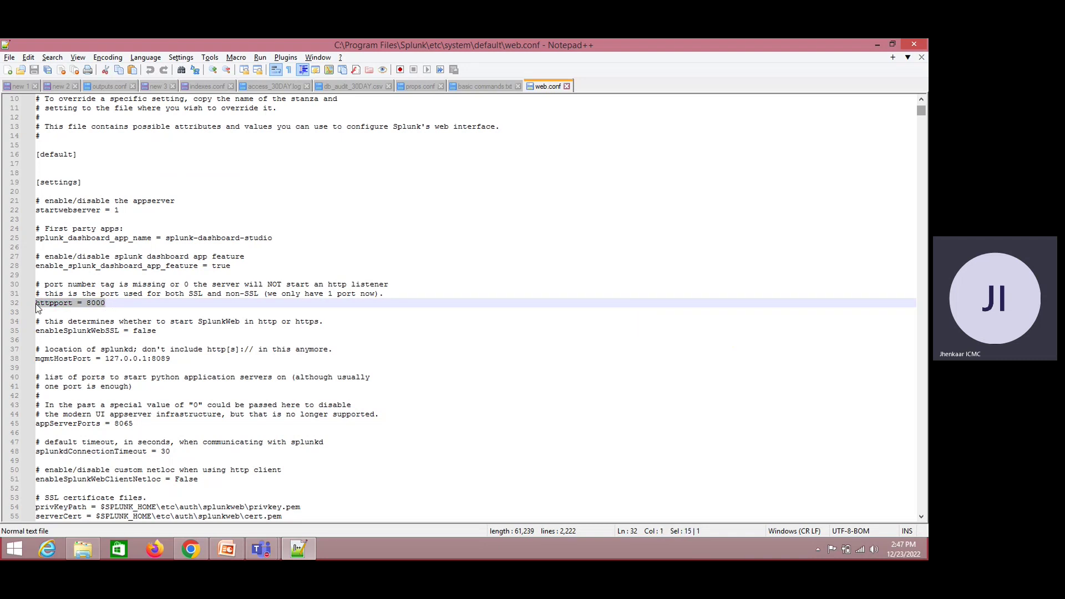
Glance at Splunk and Explorer, then trial-edit line 32's port, leaving it at 8000
{"action": "key", "text": "alt+Tab"}
{"action": "key", "text": "alt+Tab"}
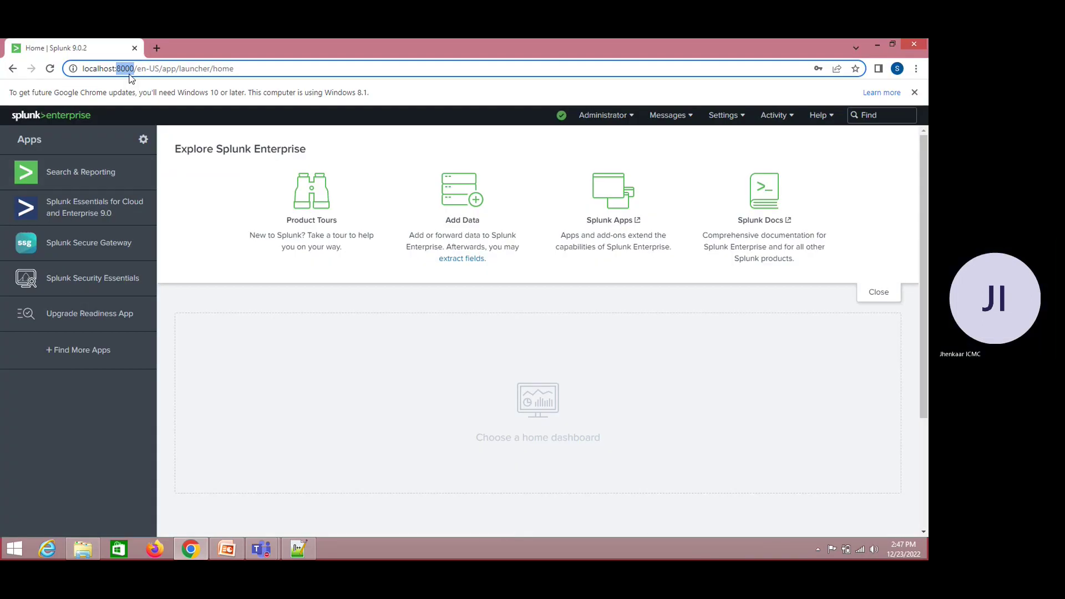
{"action": "key", "text": "alt+Tab"}
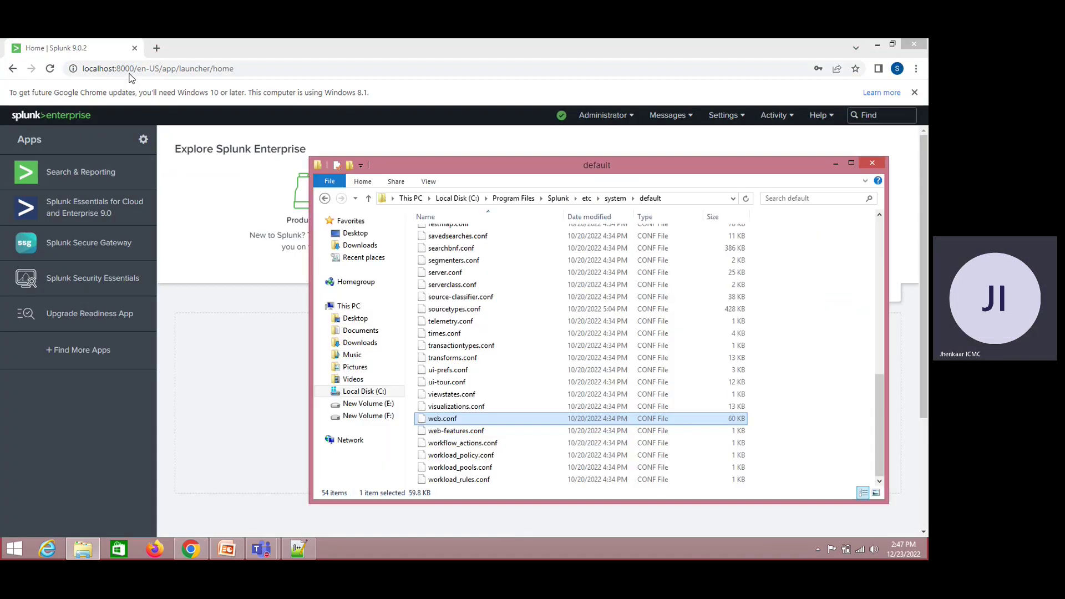
{"action": "key", "text": "alt+Tab"}
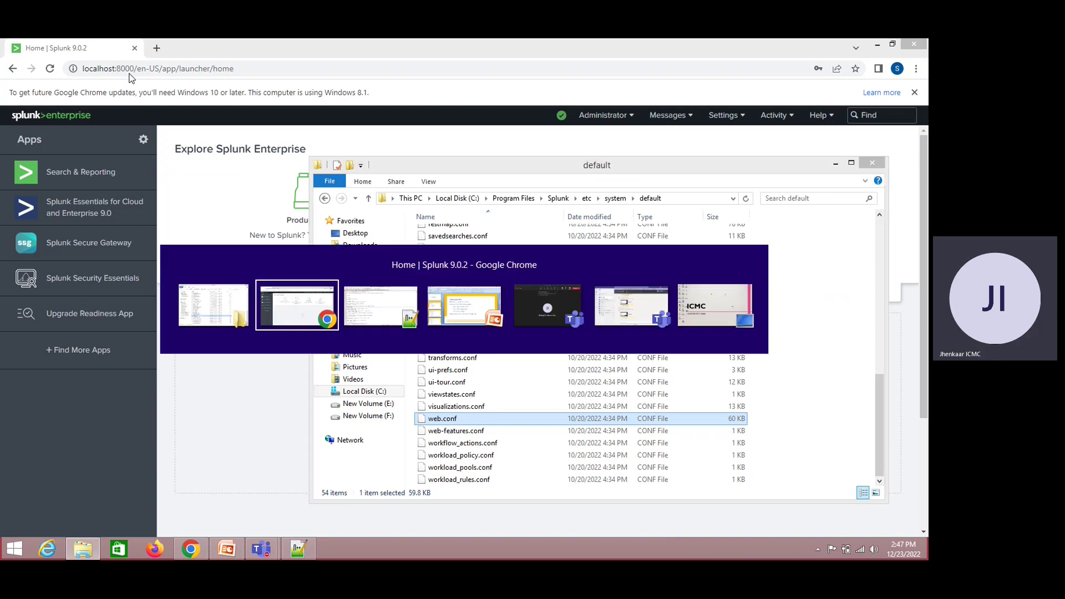
{"action": "key", "text": "alt+Tab"}
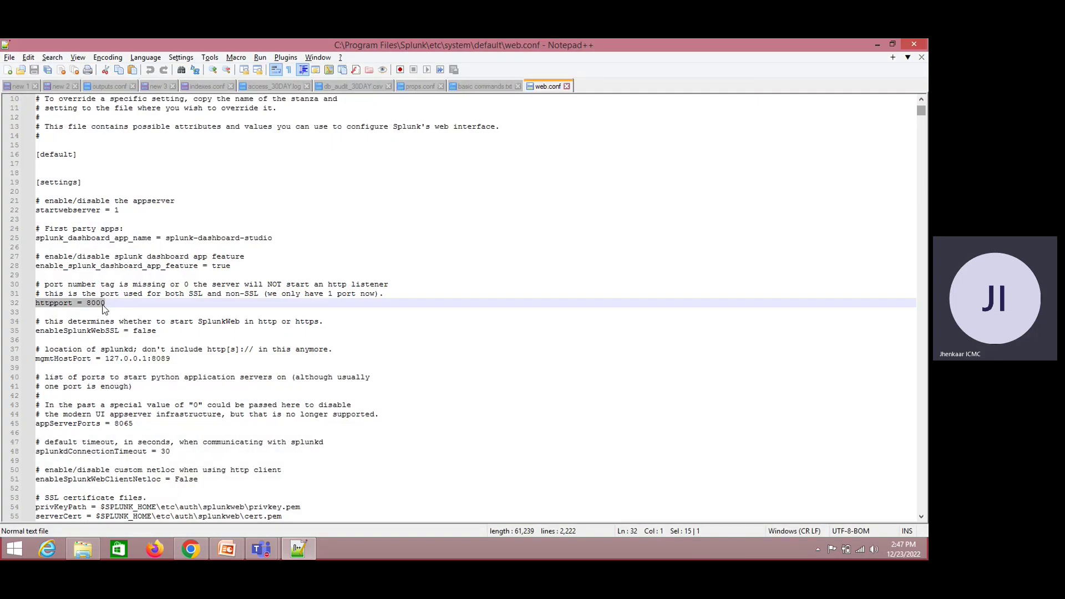
{"action": "double_click", "coordinate": [98, 304]}
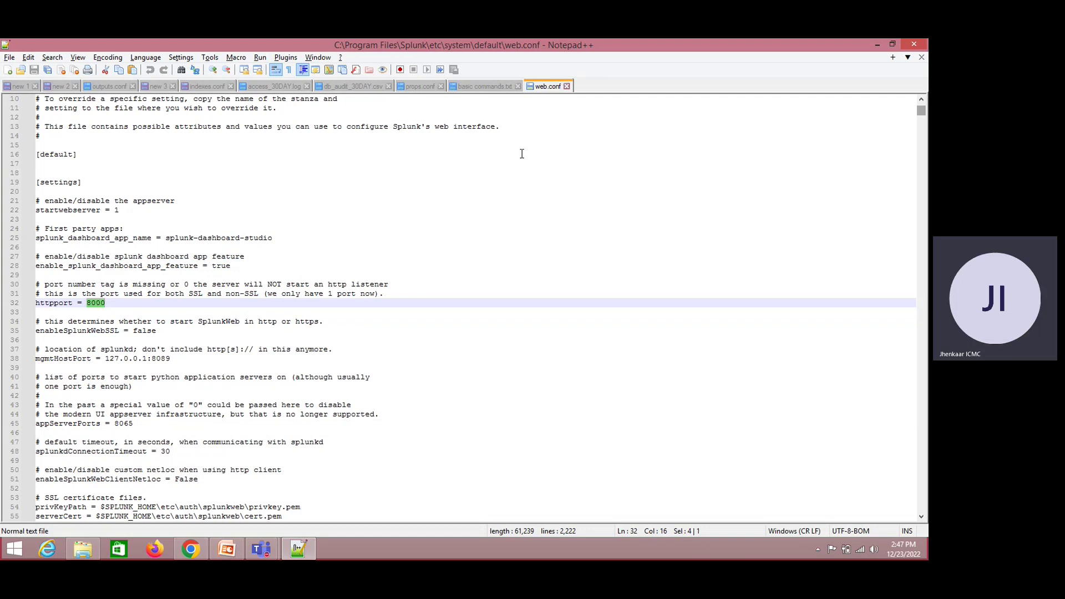
{"action": "left_click", "coordinate": [121, 302]}
{"action": "key", "text": "BackSpace"}
{"action": "type", "text": "1"}
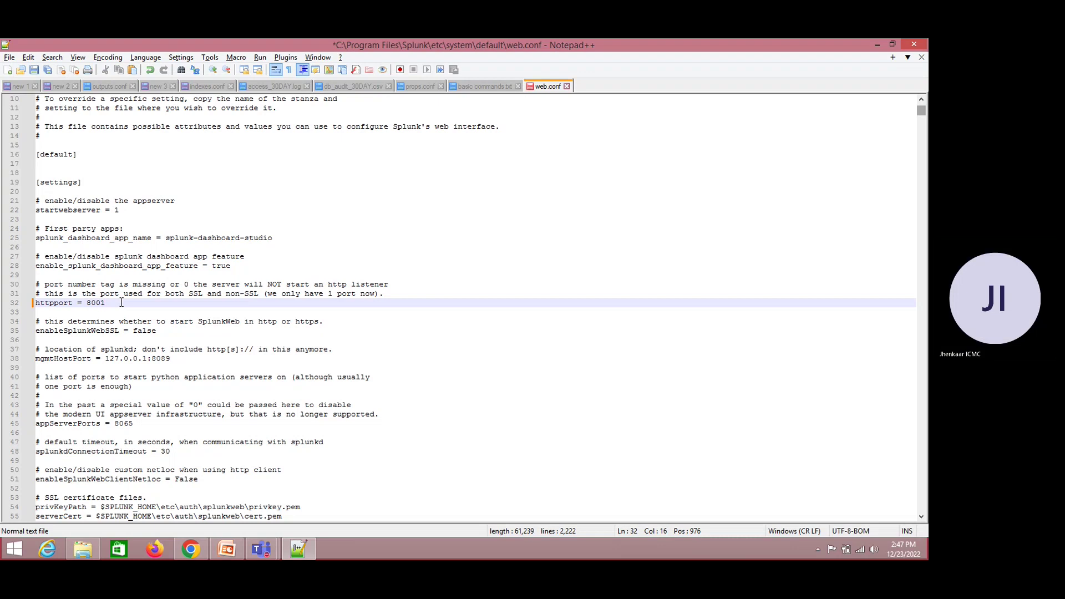
{"action": "key", "text": "BackSpace"}
{"action": "type", "text": "0"}
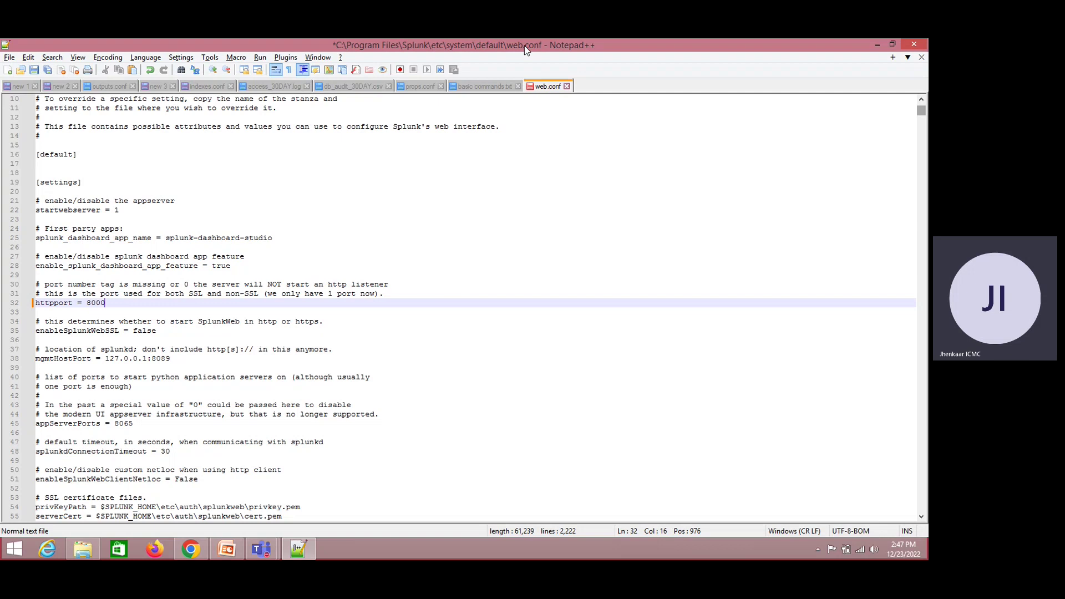
Close web.conf discarding the changes and return to File Explorer
{"action": "left_click", "coordinate": [566, 86]}
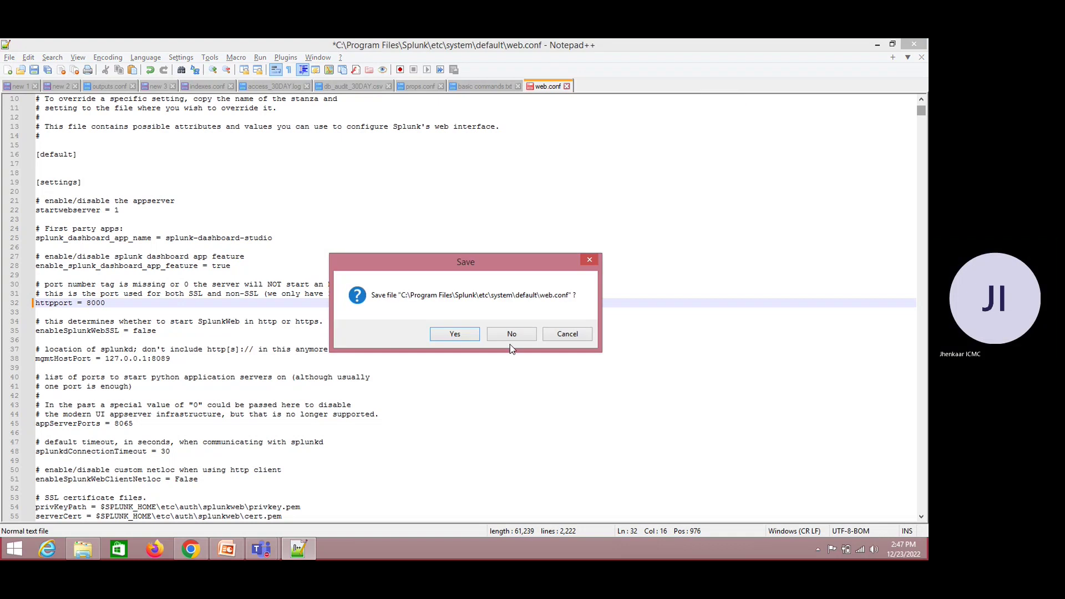
{"action": "left_click", "coordinate": [512, 335]}
{"action": "key", "text": "alt+Tab"}
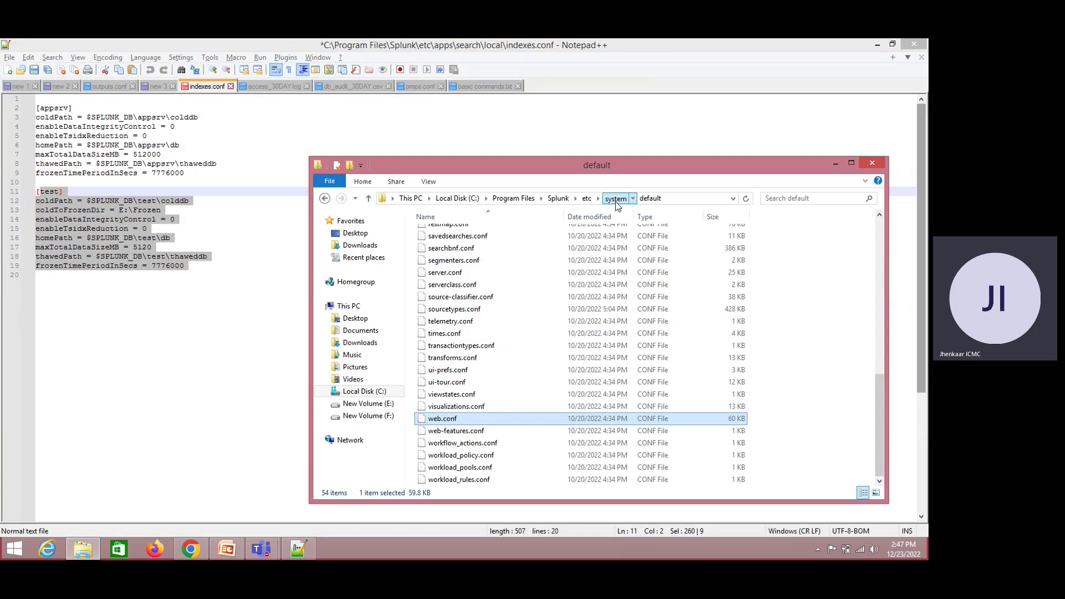
Open the etc\system\local folder from the system folder in File Explorer
{"action": "left_click", "coordinate": [615, 198]}
{"action": "double_click", "coordinate": [435, 258]}
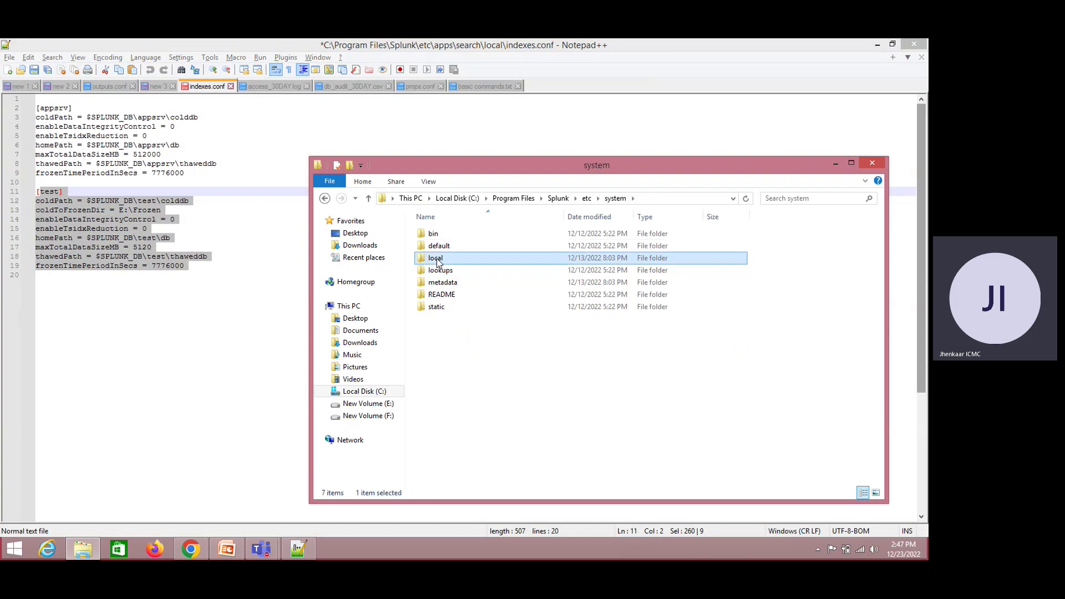
{"action": "right_click", "coordinate": [460, 336]}
{"action": "mouse_move", "coordinate": [517, 475]}
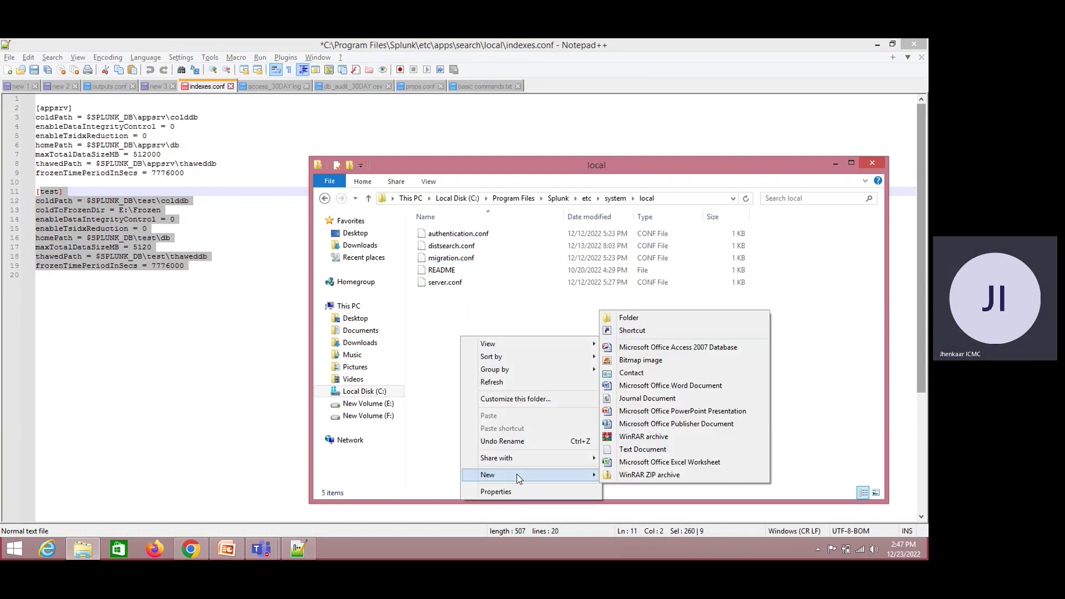
{"action": "key", "text": "Escape"}
{"action": "key", "text": "Escape"}
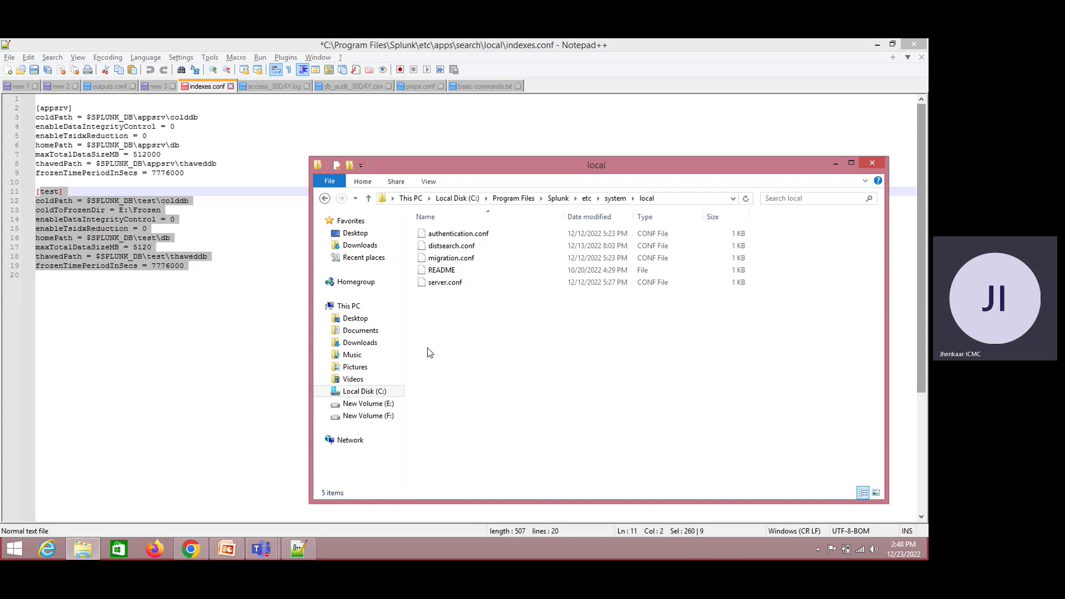
Return to the Splunk home page in Chrome and show the Settings menu
{"action": "key", "text": "alt"}
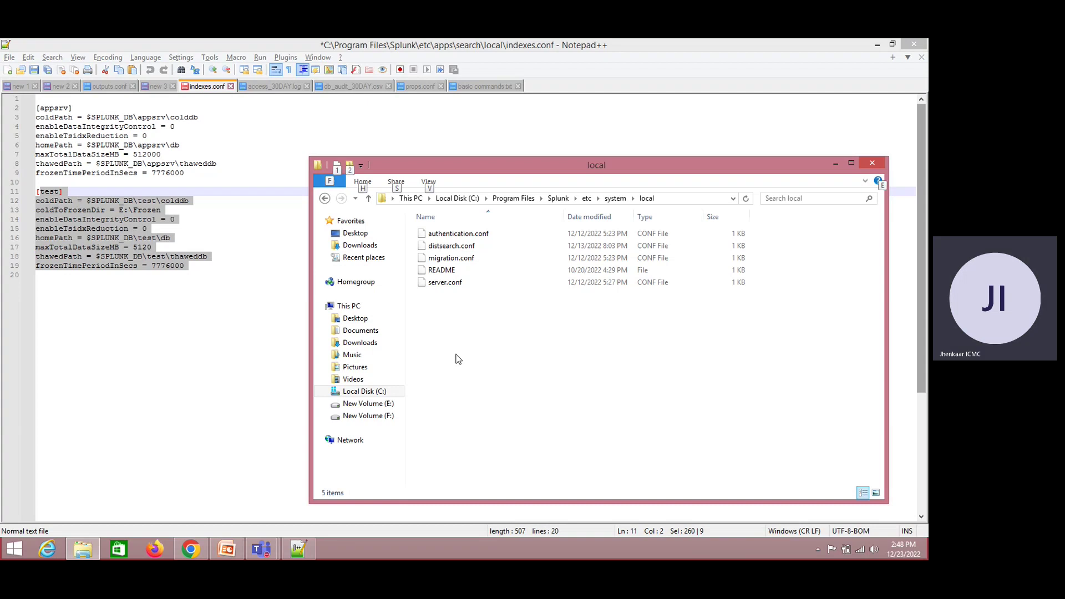
{"action": "key", "text": "alt"}
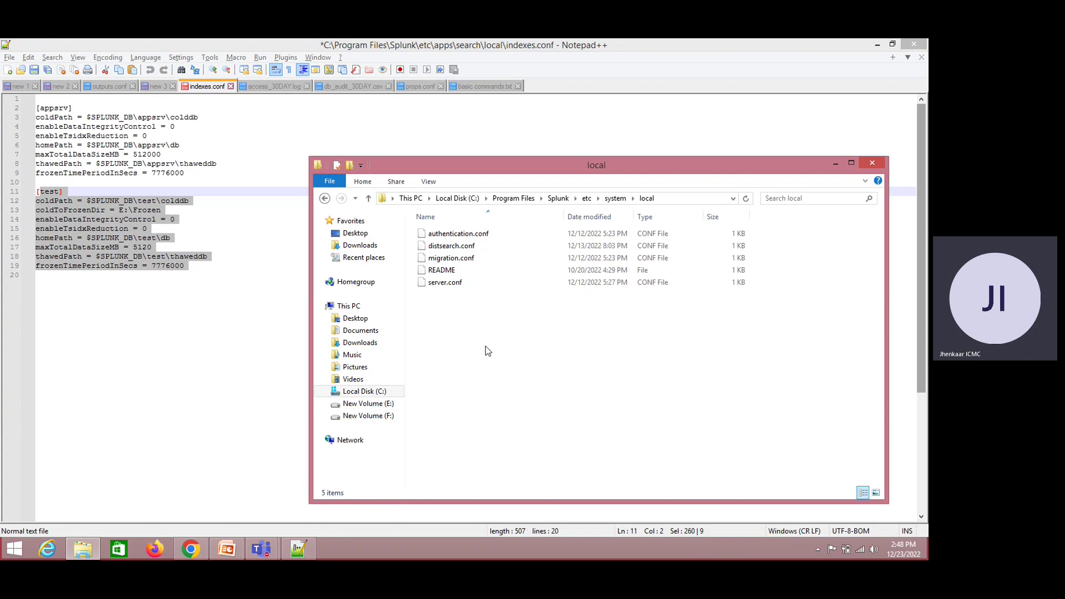
{"action": "key", "text": "alt+Tab"}
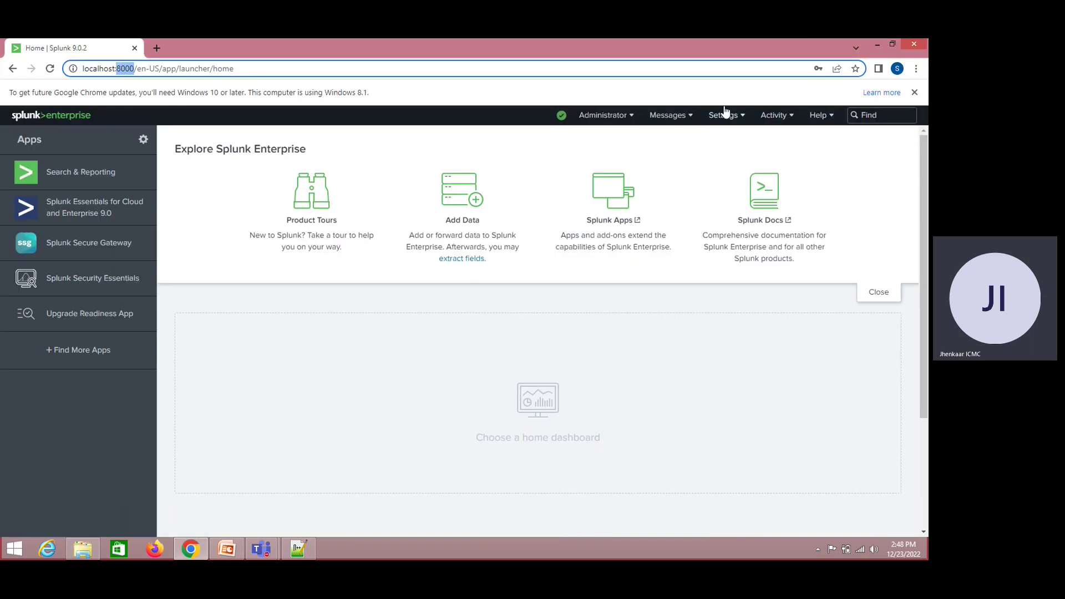
{"action": "left_click", "coordinate": [725, 116]}
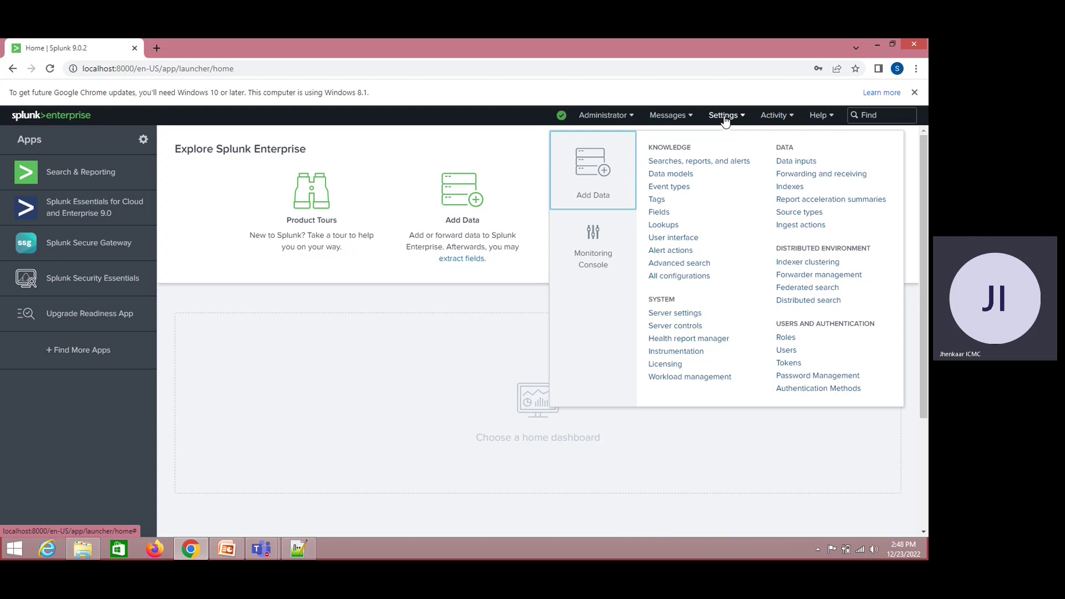
Open Server settings > General settings, showing web port 8000 and management port 8089
{"action": "left_click", "coordinate": [679, 313]}
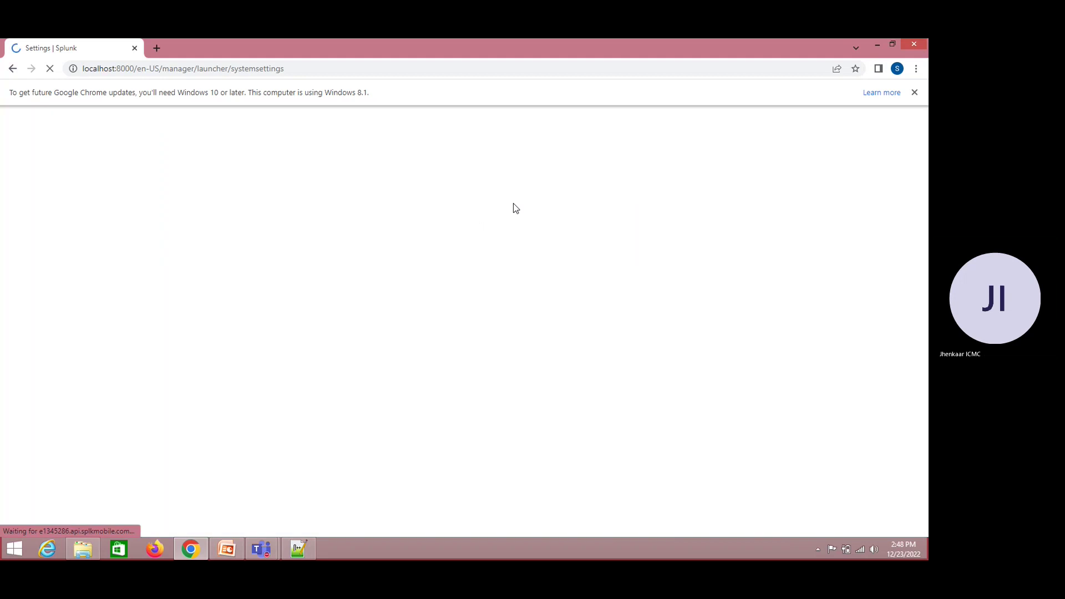
{"action": "left_click", "coordinate": [915, 92]}
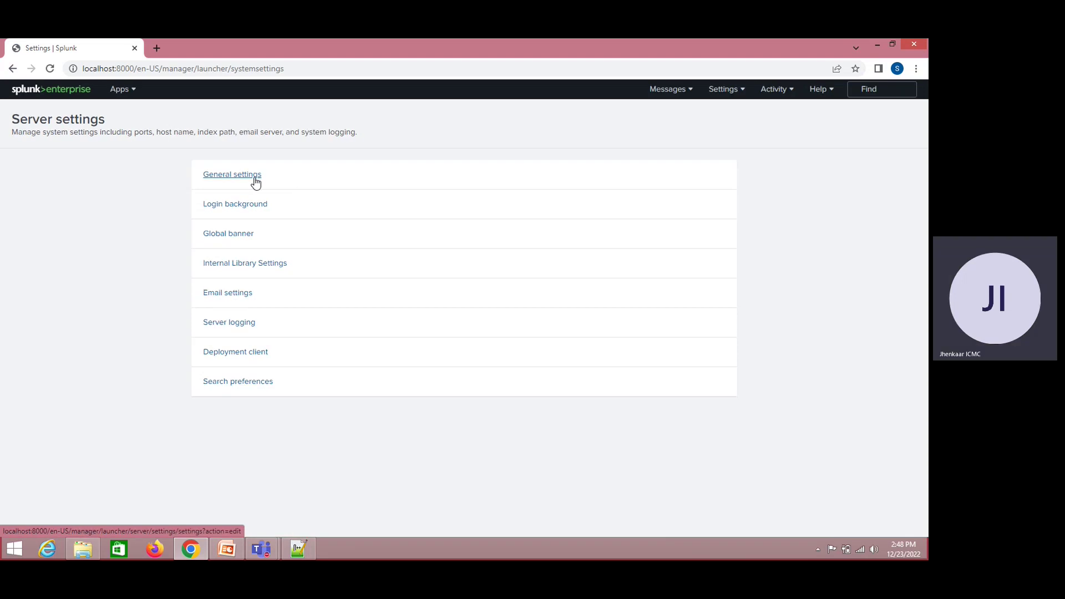
{"action": "left_click", "coordinate": [724, 90]}
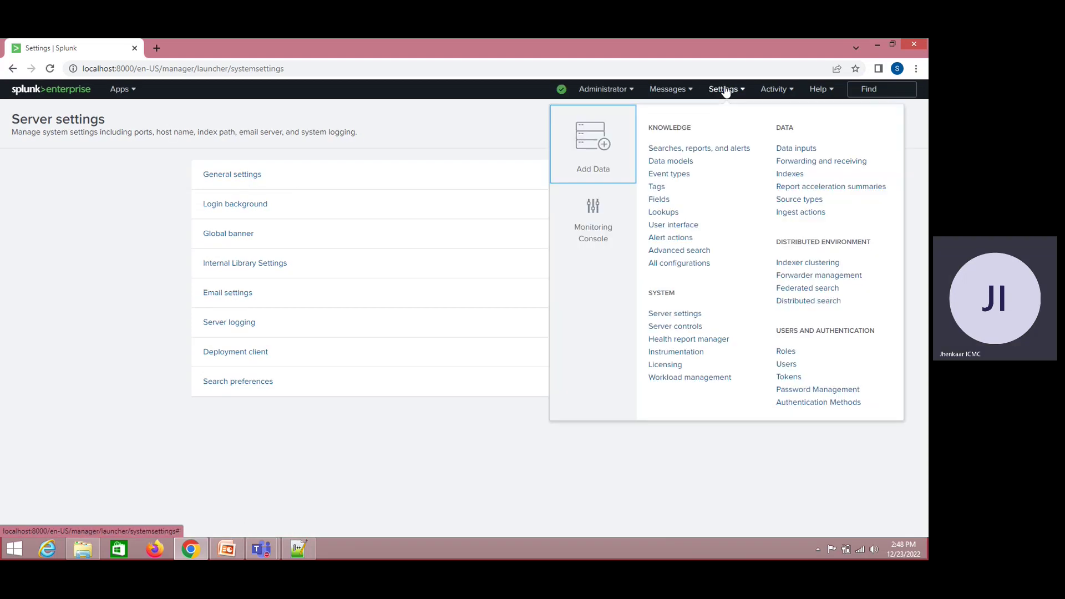
{"action": "left_click", "coordinate": [231, 176]}
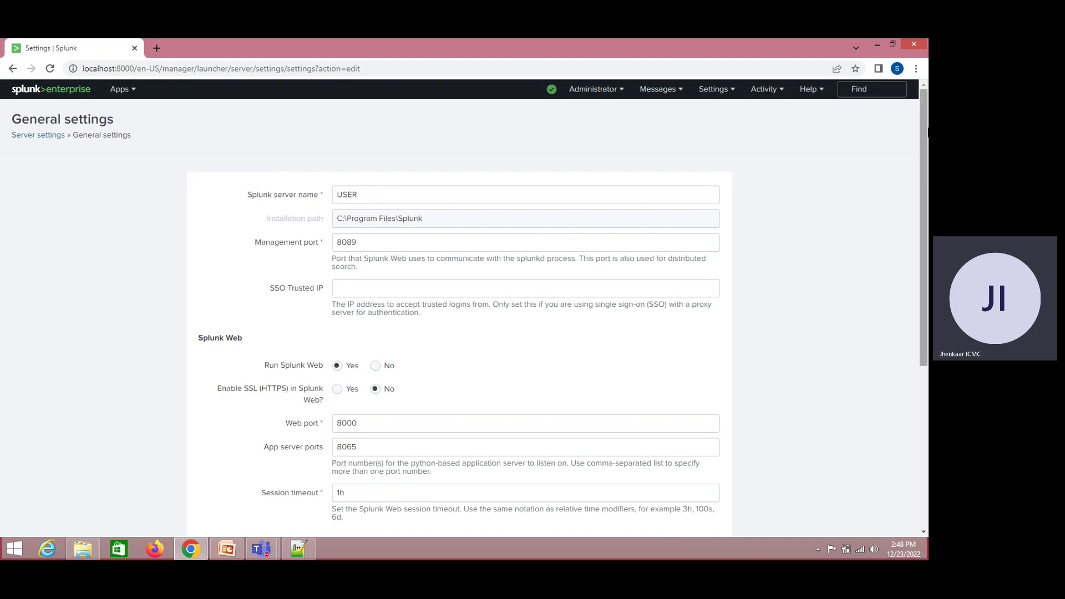
Change the Web port from 8000 to 8001 and save the general server settings
{"action": "left_click_drag", "start_coordinate": [924, 174], "coordinate": [928, 235]}
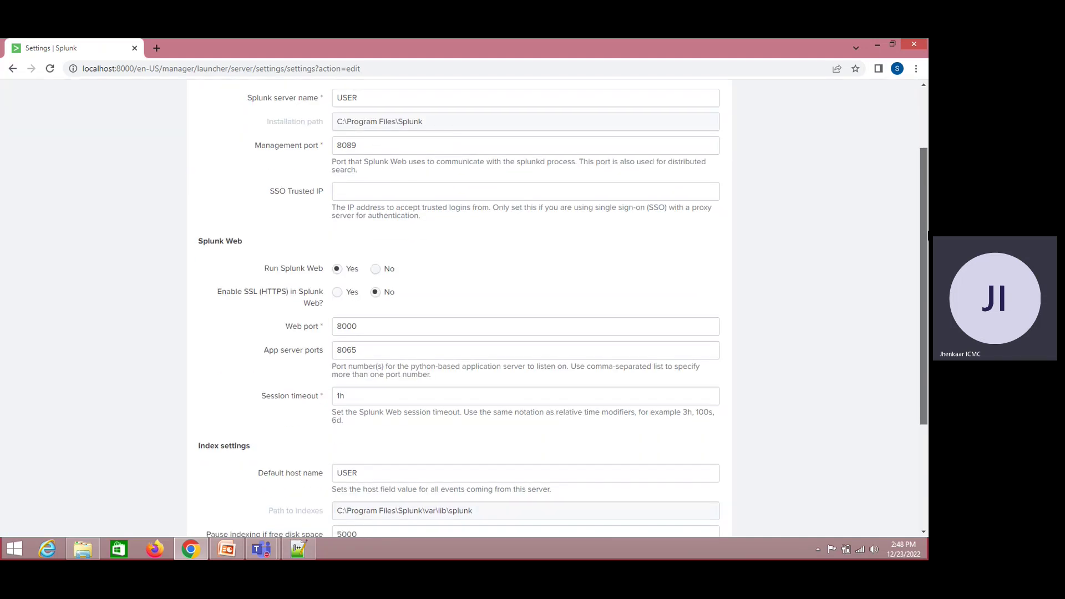
{"action": "left_click", "coordinate": [426, 327]}
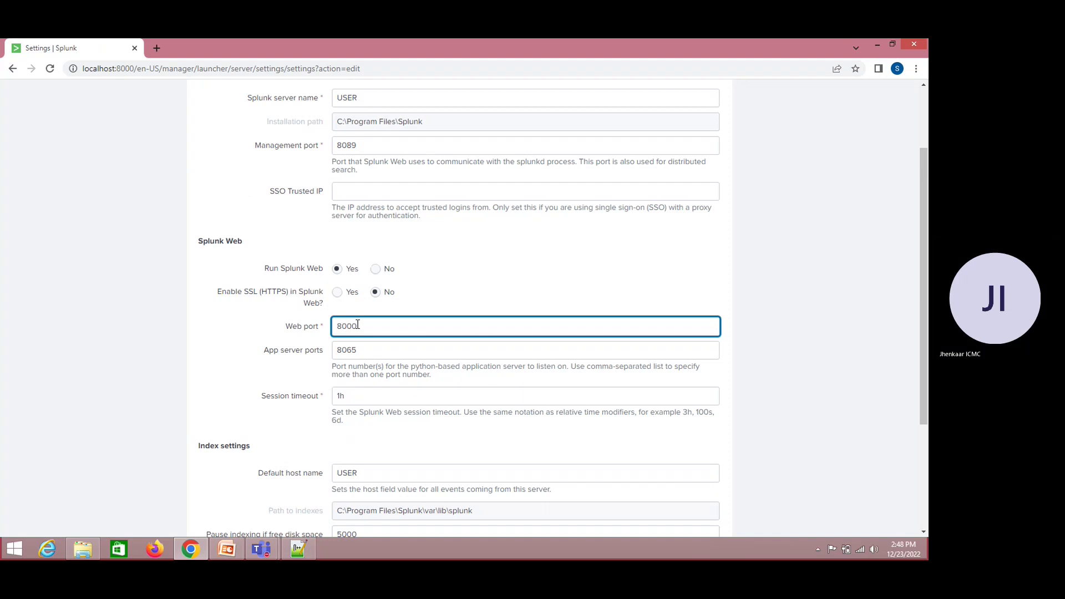
{"action": "key", "text": "BackSpace"}
{"action": "type", "text": "1"}
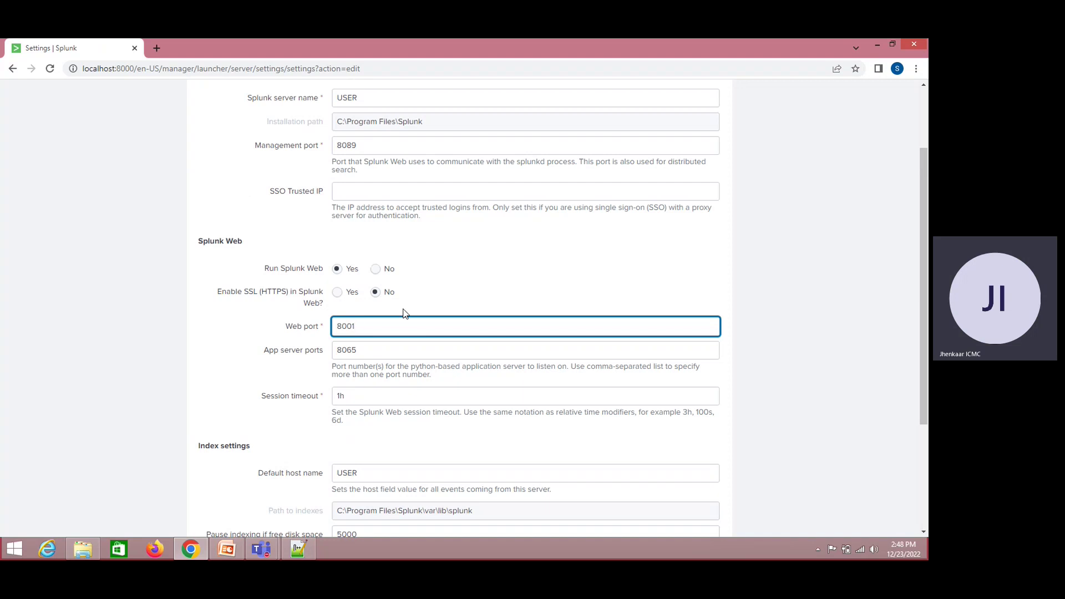
{"action": "left_click_drag", "start_coordinate": [925, 345], "coordinate": [925, 406]}
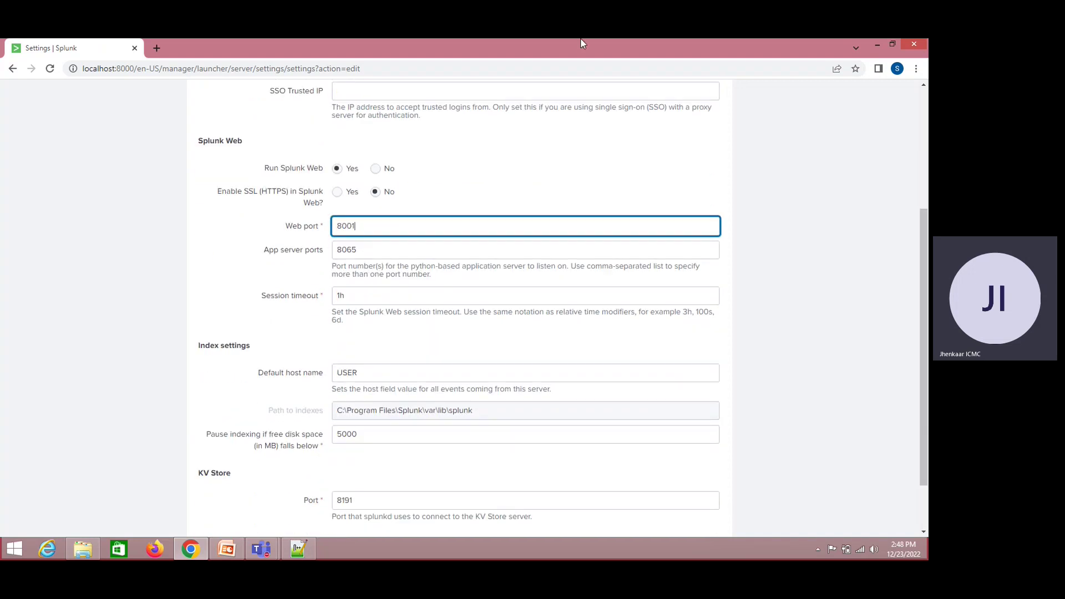
{"action": "mouse_move", "coordinate": [288, 41]}
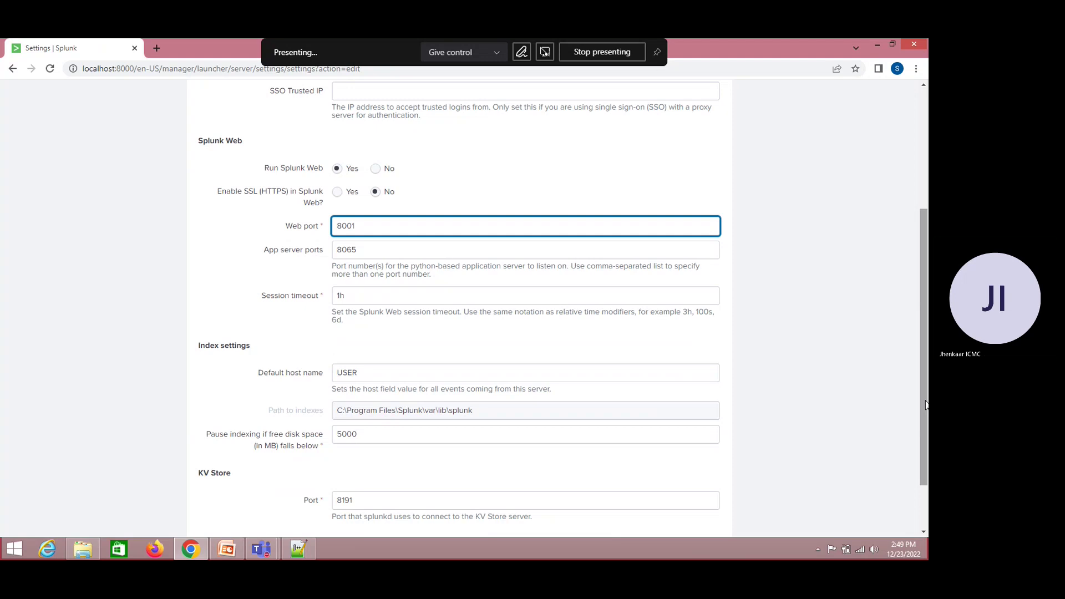
{"action": "left_click_drag", "start_coordinate": [924, 461], "coordinate": [924, 504]}
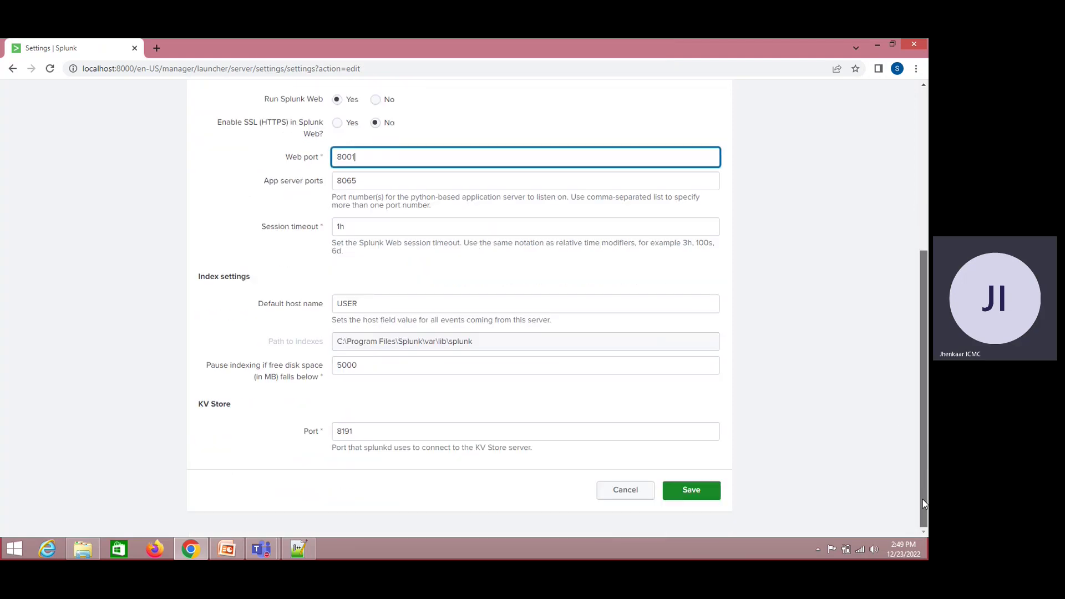
{"action": "left_click", "coordinate": [692, 490]}
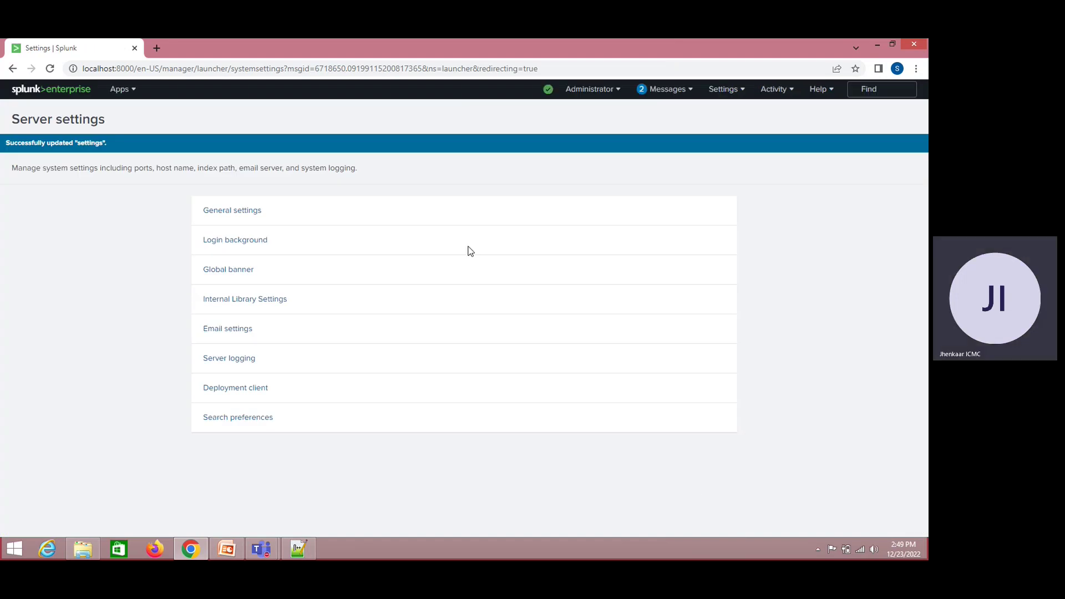
Restart Splunk from the Server controls page and confirm the restart with OK
{"action": "left_click", "coordinate": [666, 92]}
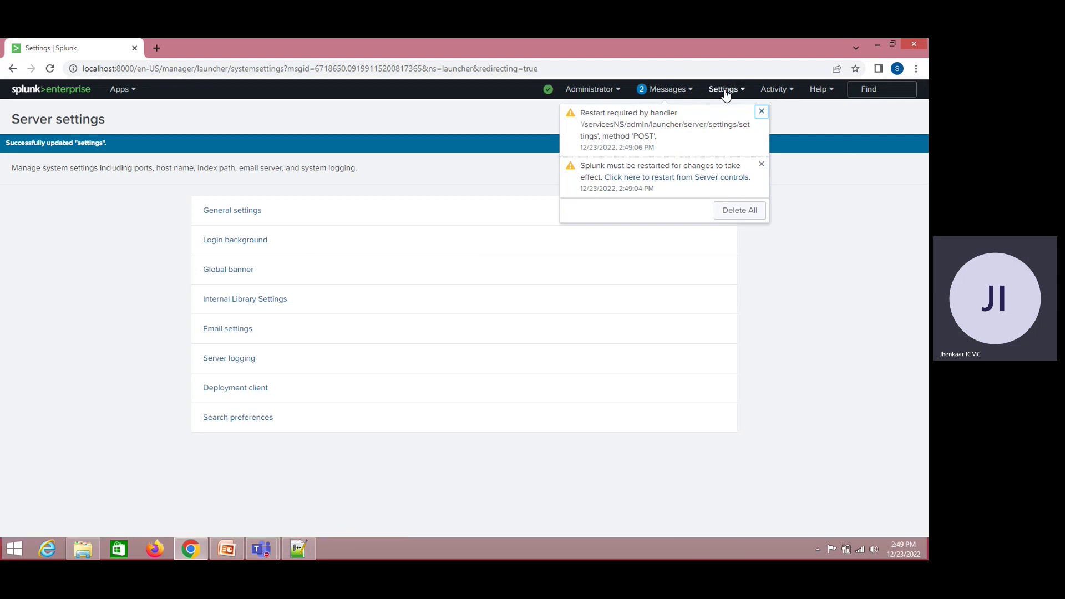
{"action": "left_click", "coordinate": [725, 93]}
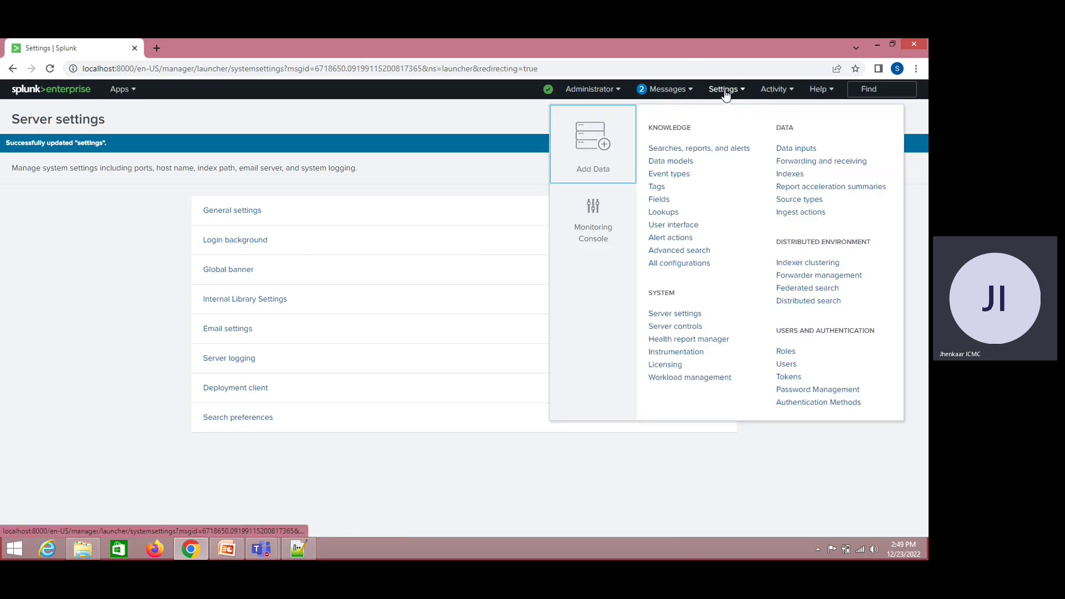
{"action": "left_click", "coordinate": [682, 328]}
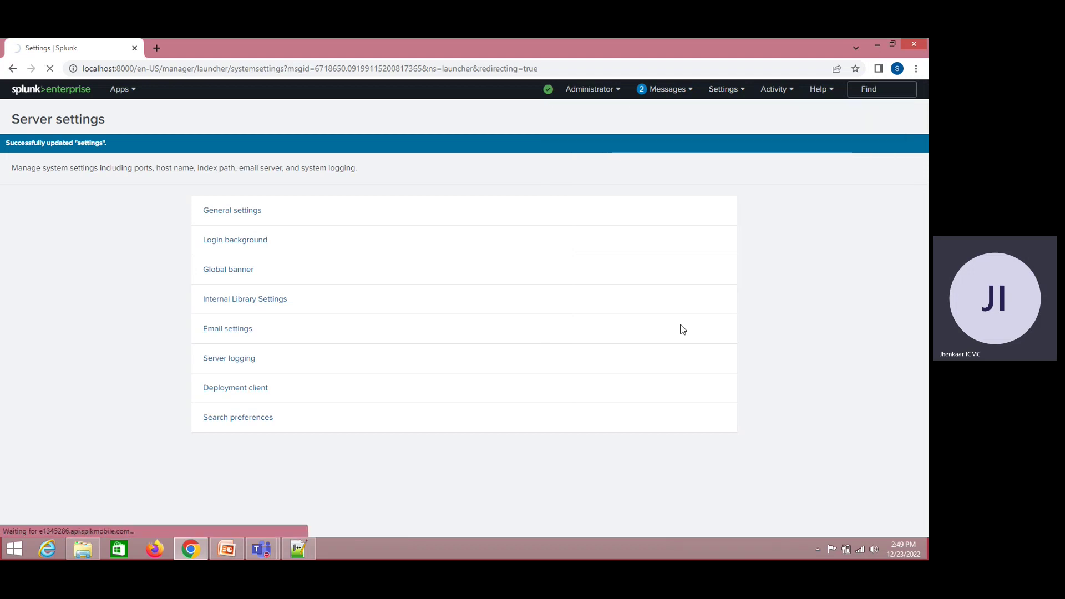
{"action": "left_click", "coordinate": [730, 94]}
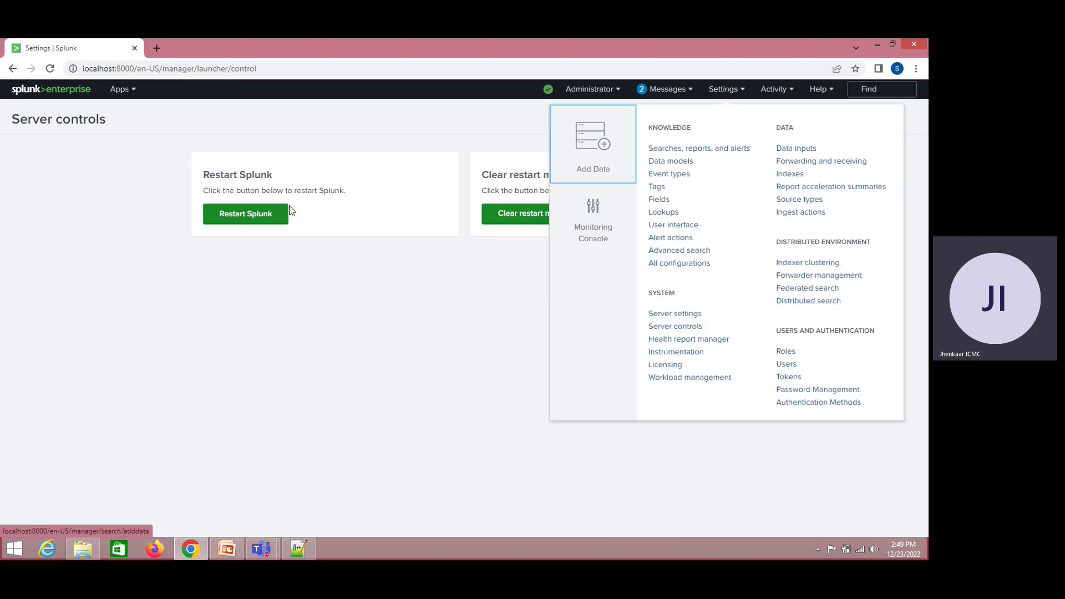
{"action": "left_click", "coordinate": [257, 220]}
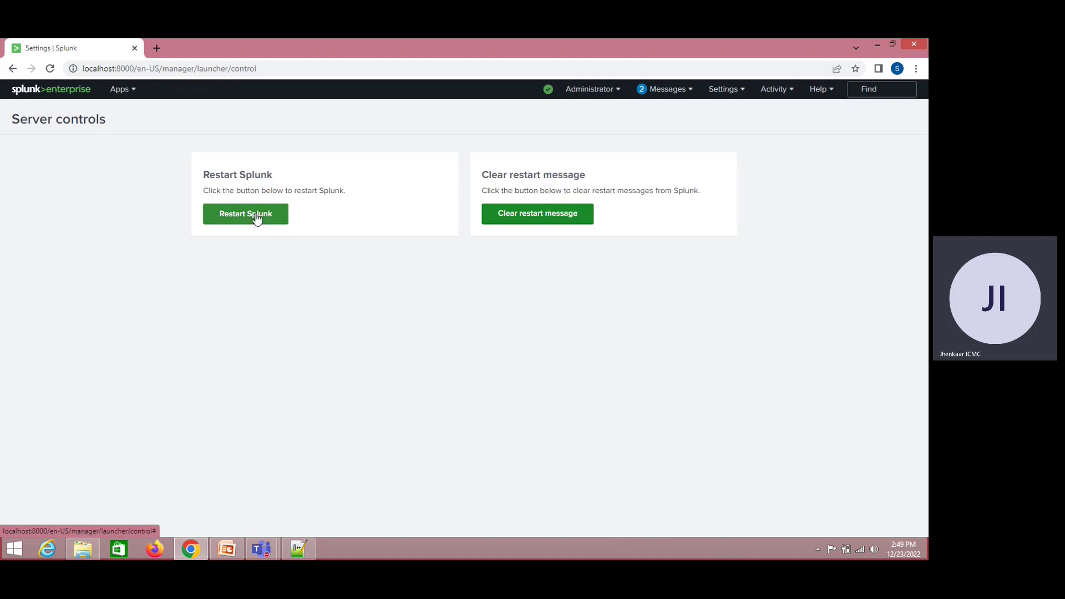
{"action": "left_click", "coordinate": [519, 135]}
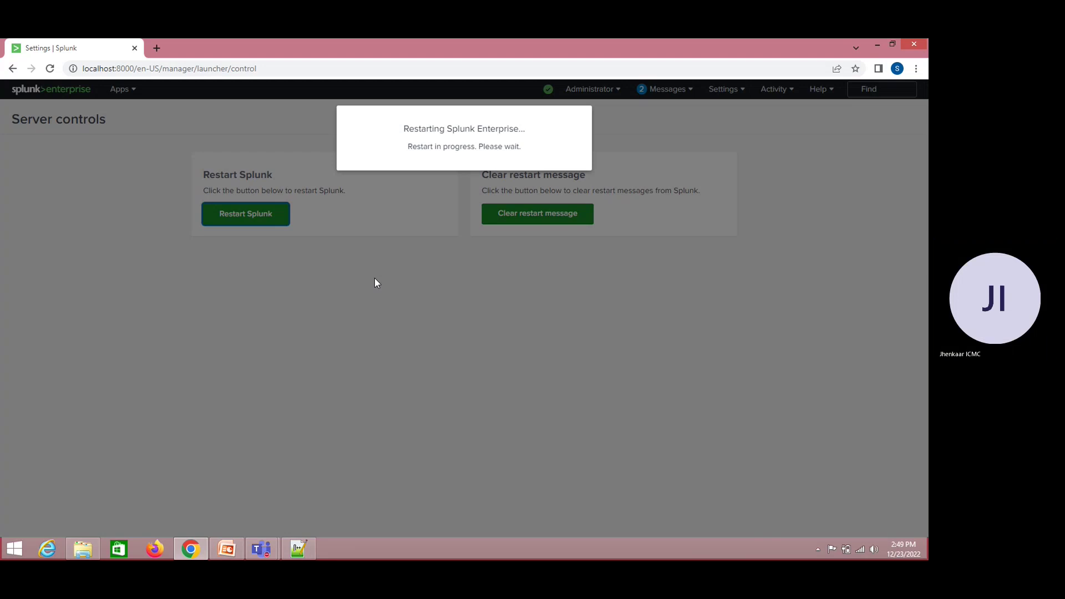
{"action": "key", "text": "alt+Tab"}
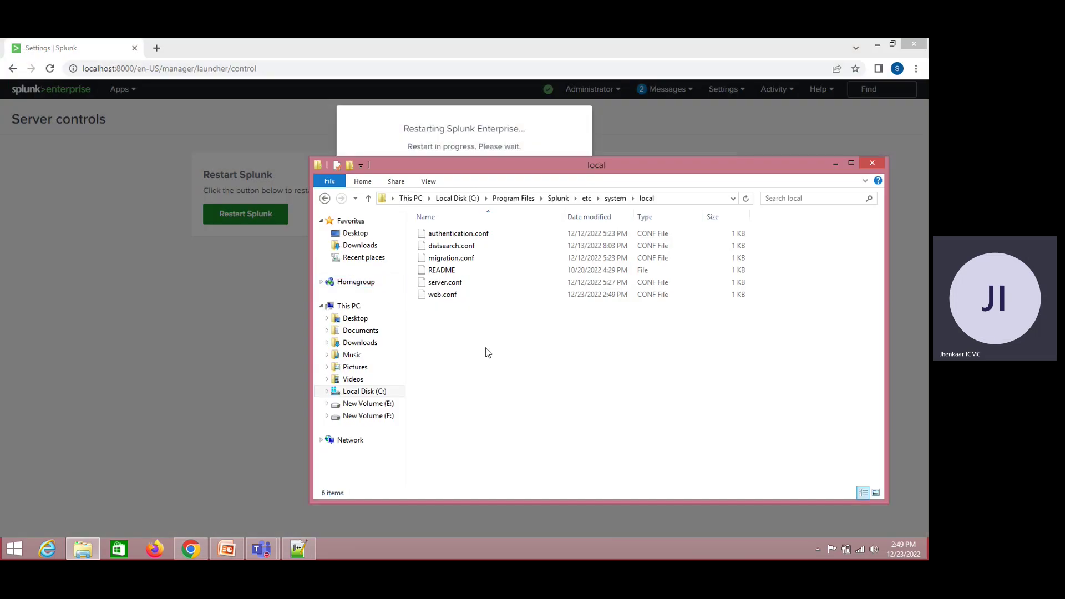
Bring the local folder window forward, reposition it, and refresh its file listing
{"action": "left_click", "coordinate": [449, 300]}
{"action": "left_click_drag", "start_coordinate": [527, 165], "coordinate": [631, 157]}
{"action": "left_click", "coordinate": [549, 289]}
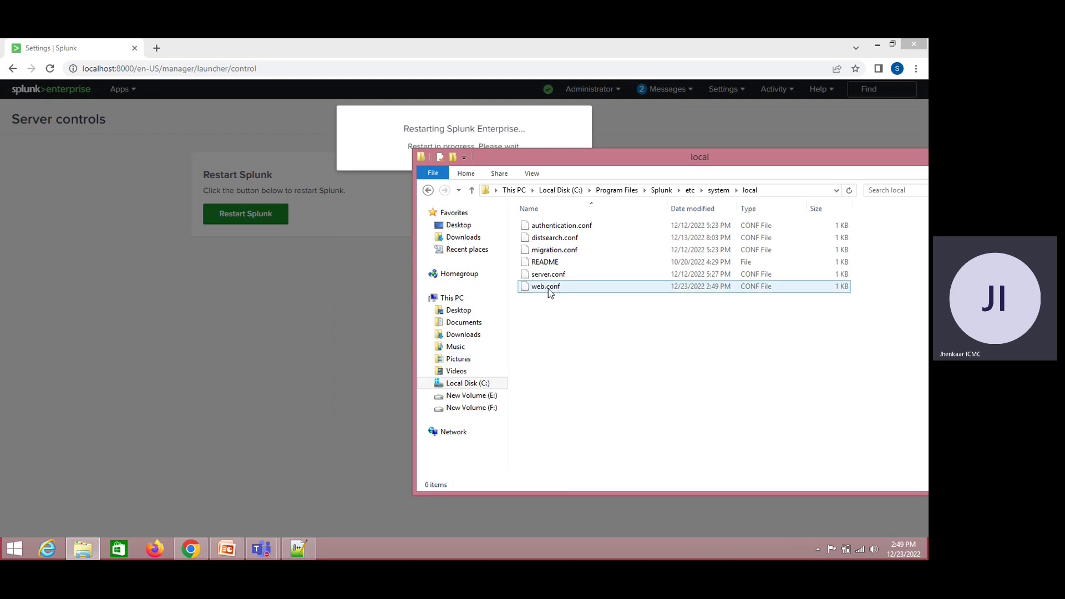
{"action": "left_click", "coordinate": [560, 321]}
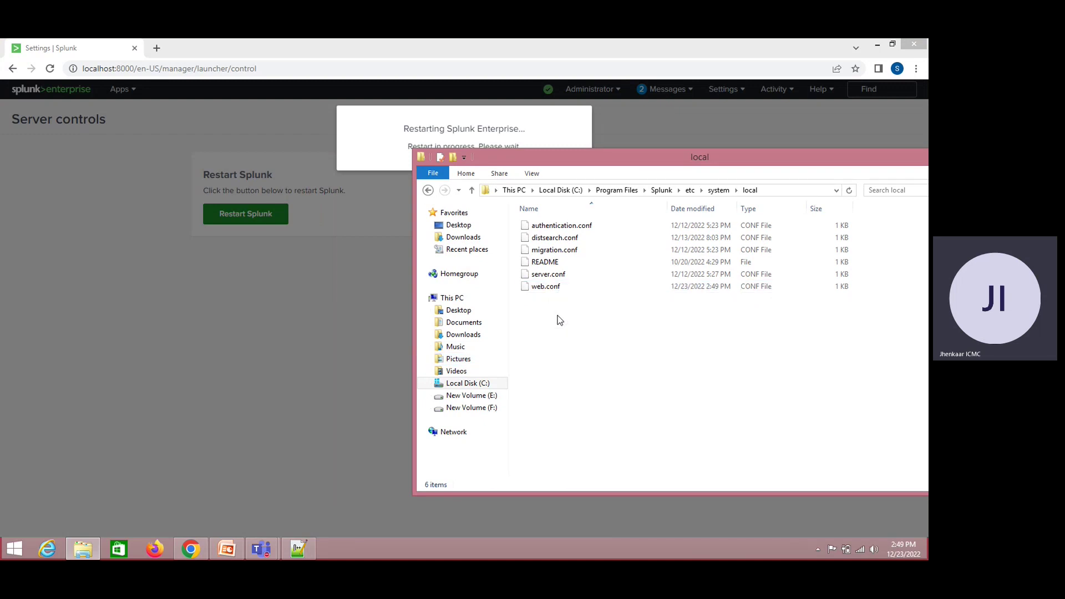
{"action": "right_click", "coordinate": [559, 321]}
{"action": "left_click", "coordinate": [591, 362]}
{"action": "left_click", "coordinate": [548, 289]}
Open web.conf from etc\system\local with Edit with Notepad++
{"action": "left_click", "coordinate": [719, 190]}
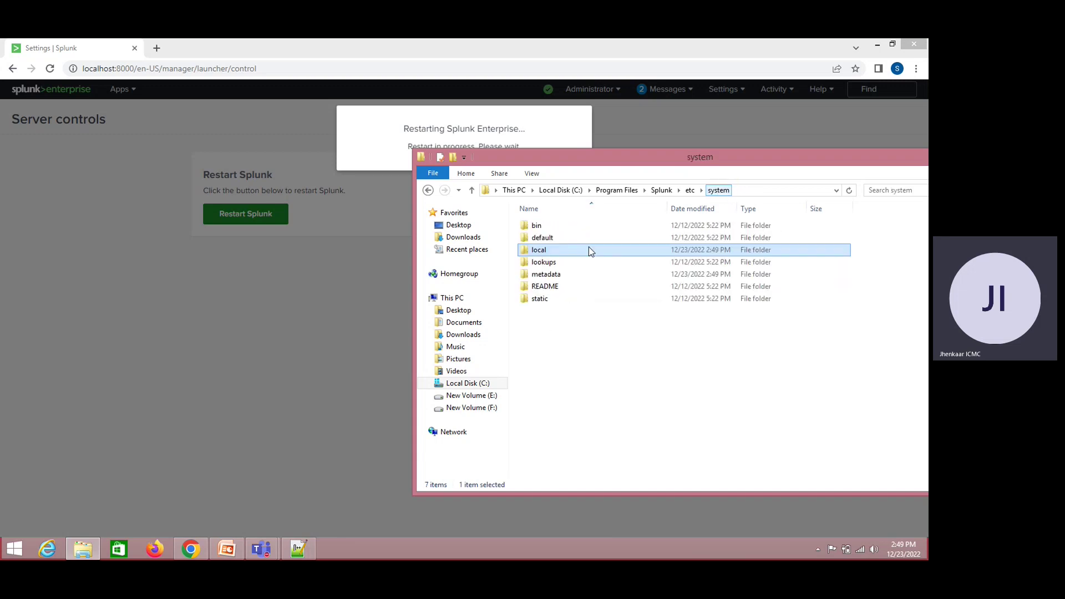
{"action": "double_click", "coordinate": [543, 237]}
{"action": "scroll", "coordinate": [546, 243], "scroll_direction": "down", "scroll_amount": 10}
{"action": "key", "text": "BackSpace"}
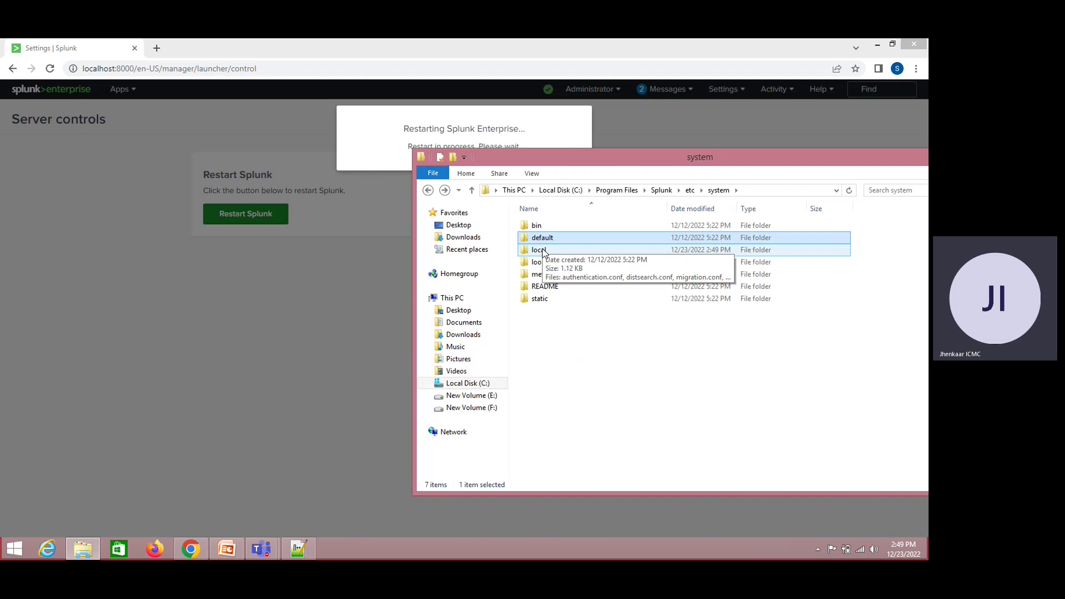
{"action": "double_click", "coordinate": [542, 251]}
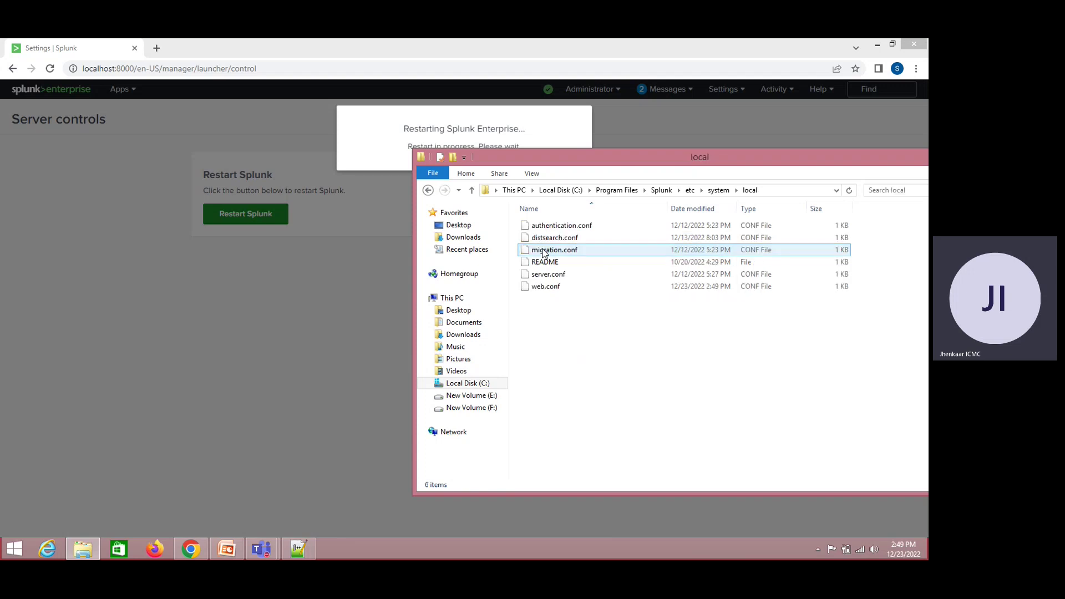
{"action": "left_click", "coordinate": [552, 287]}
{"action": "right_click", "coordinate": [552, 288]}
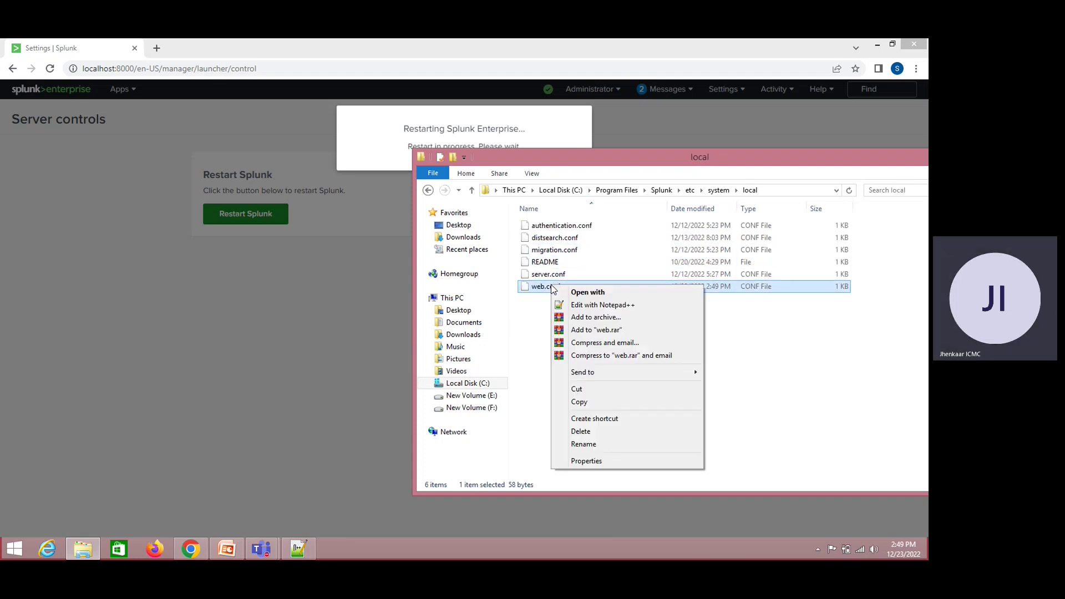
{"action": "left_click", "coordinate": [575, 305]}
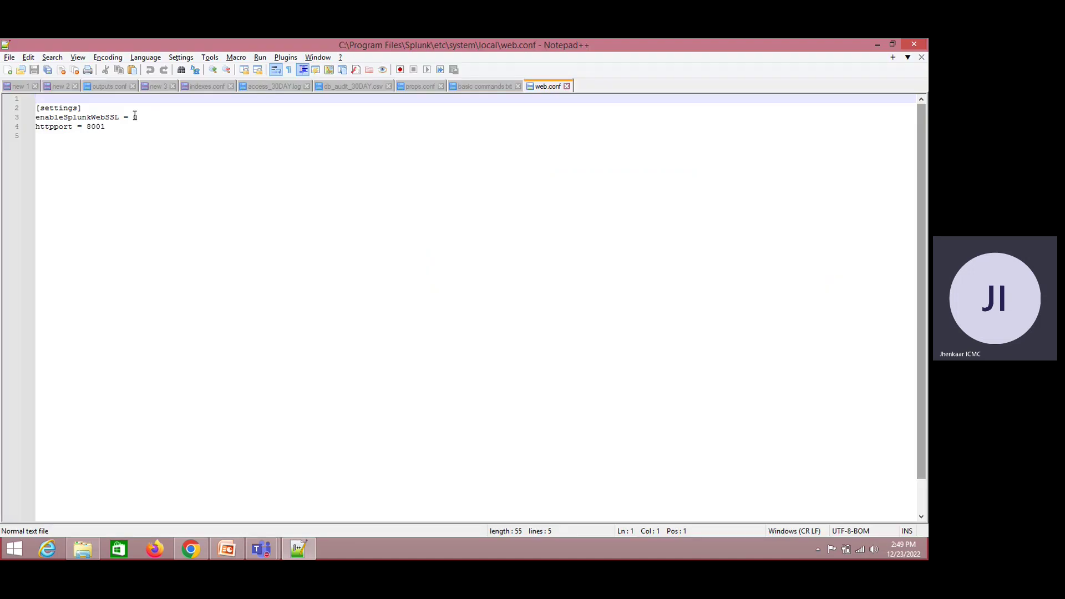
Review the enableSplunkWebSSL = 0 and httpport = 8001 lines in web.conf
{"action": "left_click_drag", "start_coordinate": [137, 117], "coordinate": [103, 115]}
{"action": "triple_click", "coordinate": [103, 116]}
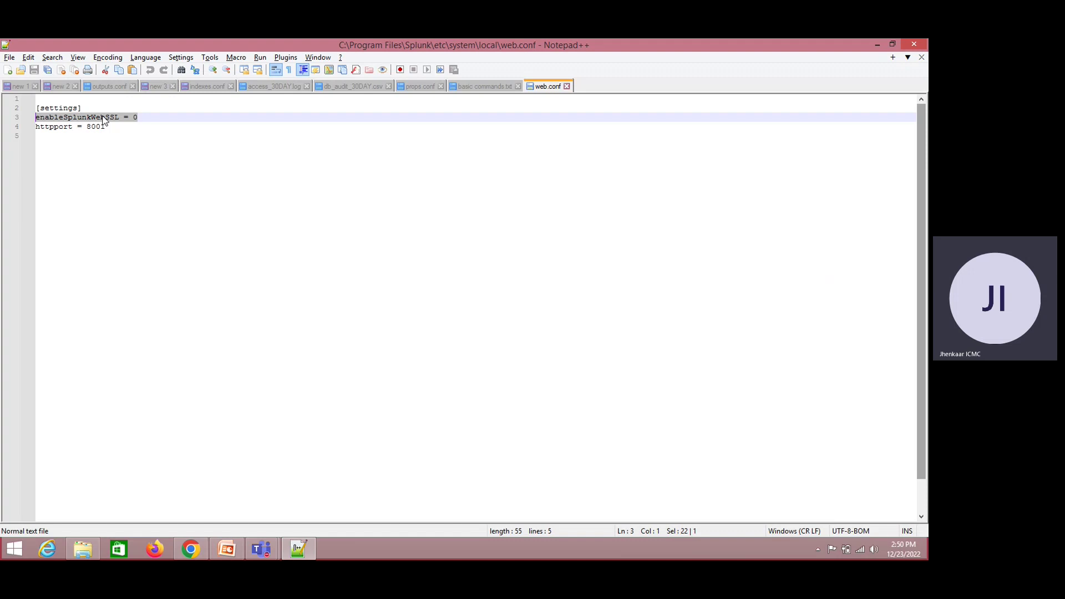
{"action": "double_click", "coordinate": [56, 128]}
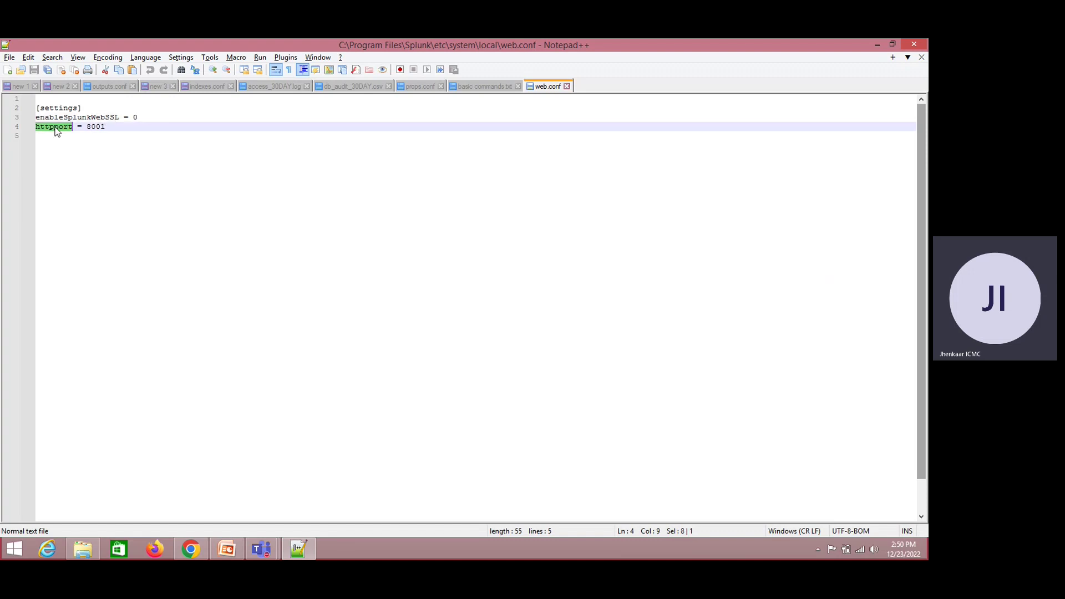
{"action": "double_click", "coordinate": [96, 127]}
{"action": "double_click", "coordinate": [59, 128]}
{"action": "key", "text": "alt+Tab"}
{"action": "key", "text": "alt+Tab"}
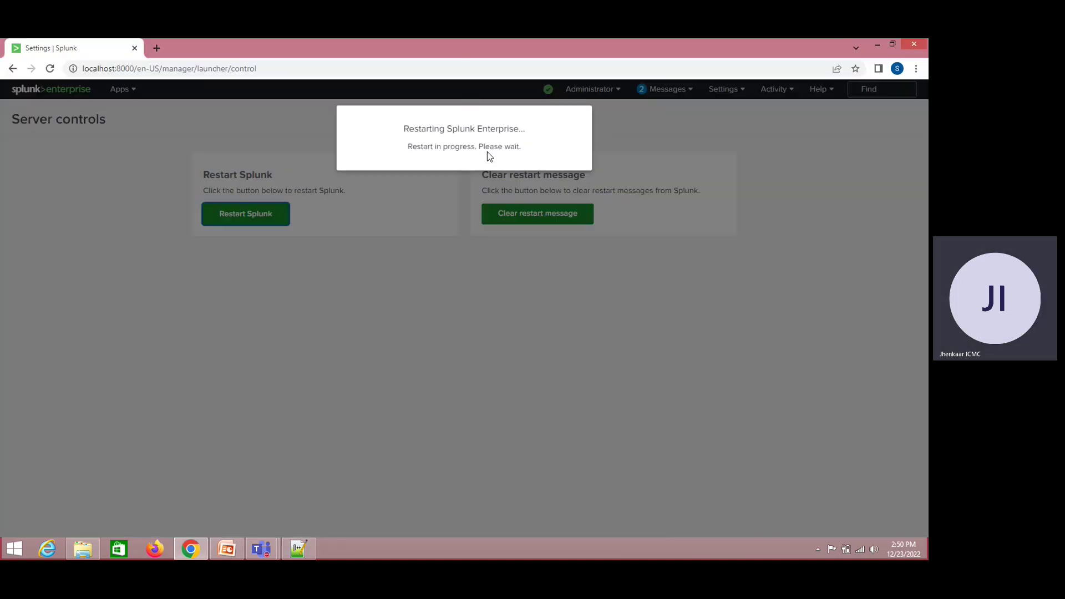
Back on the Splunk restart page, dismiss the YouTube notification and return to Notepad++
{"action": "key", "text": "alt+Tab"}
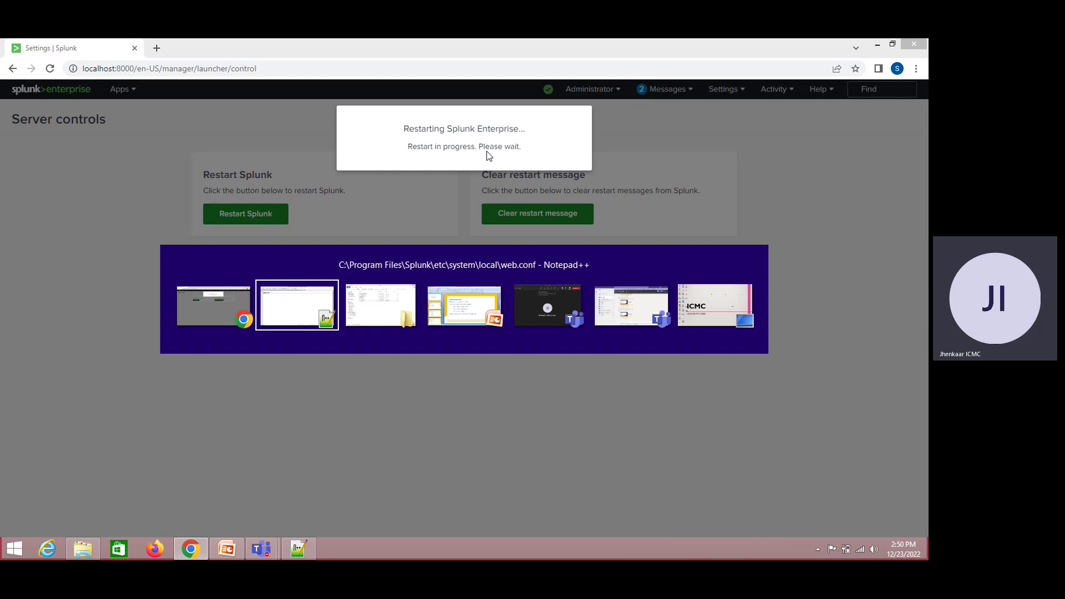
{"action": "key", "text": "alt+shift+Tab"}
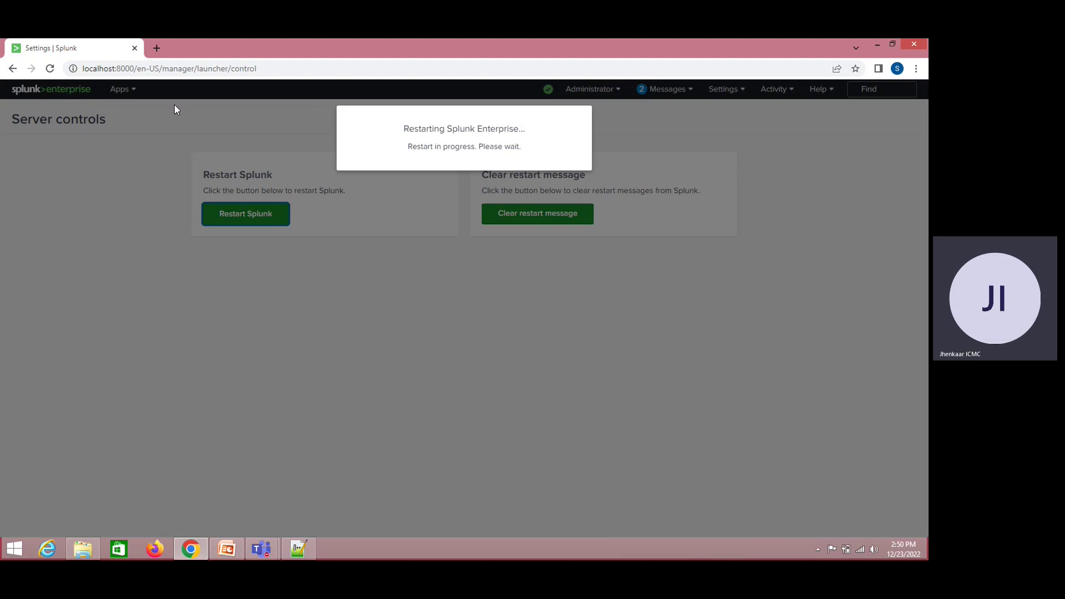
{"action": "left_click", "coordinate": [128, 70]}
{"action": "left_click", "coordinate": [130, 69]}
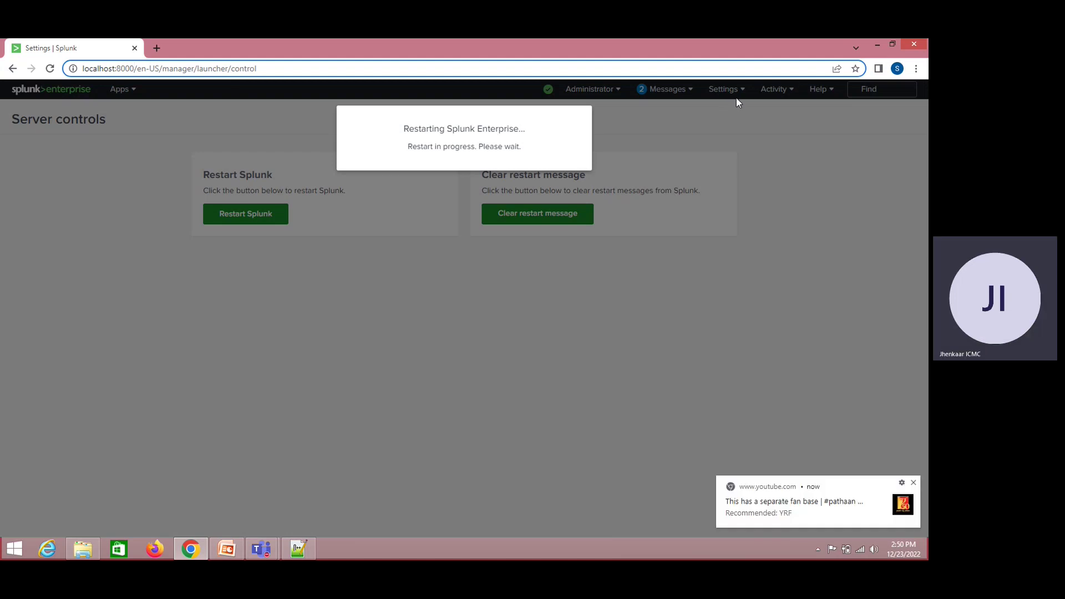
{"action": "left_click", "coordinate": [914, 482]}
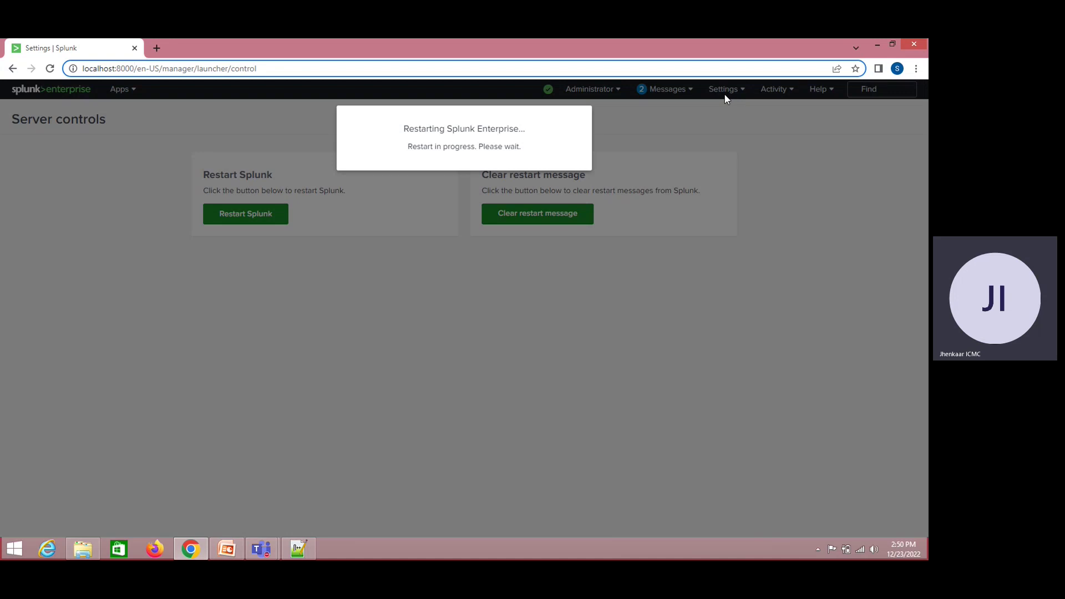
{"action": "key", "text": "alt+Tab"}
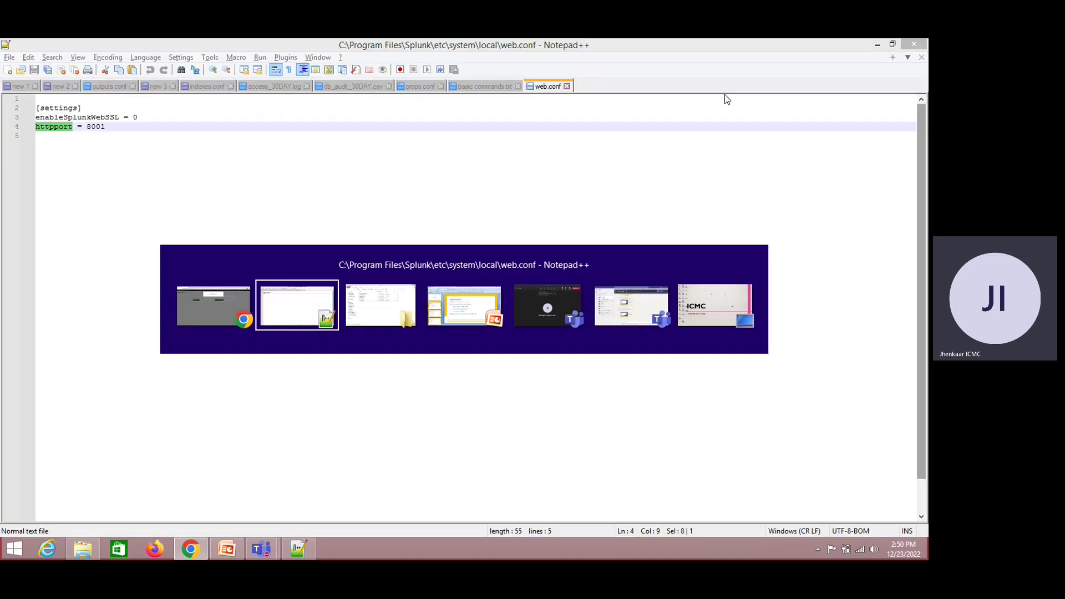
Close the web.conf tab and reopen web.conf from the local folder in Notepad++
{"action": "left_click", "coordinate": [566, 86]}
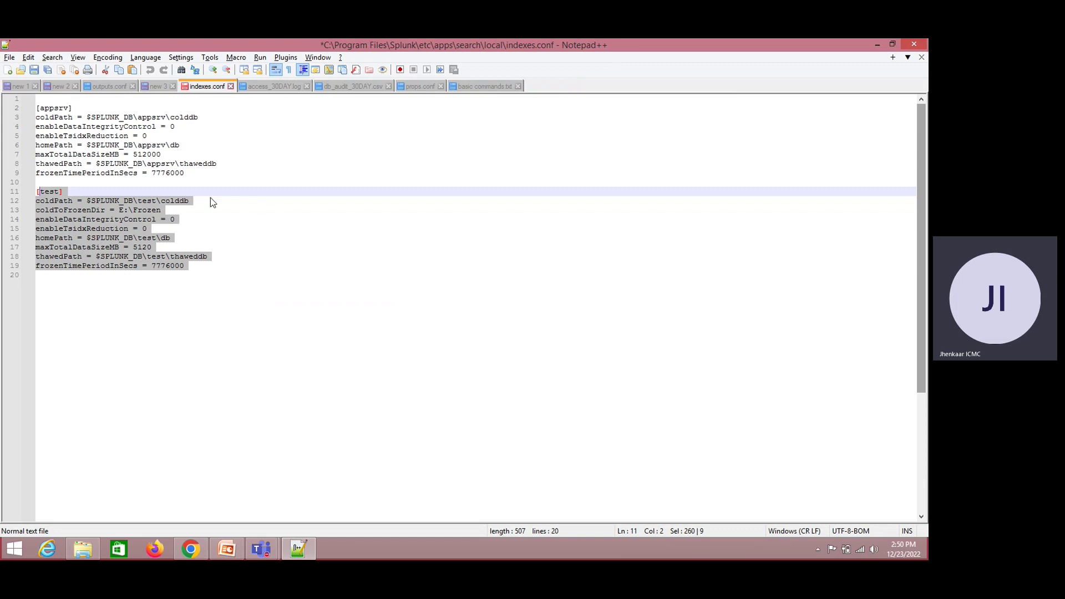
{"action": "left_click", "coordinate": [213, 217]}
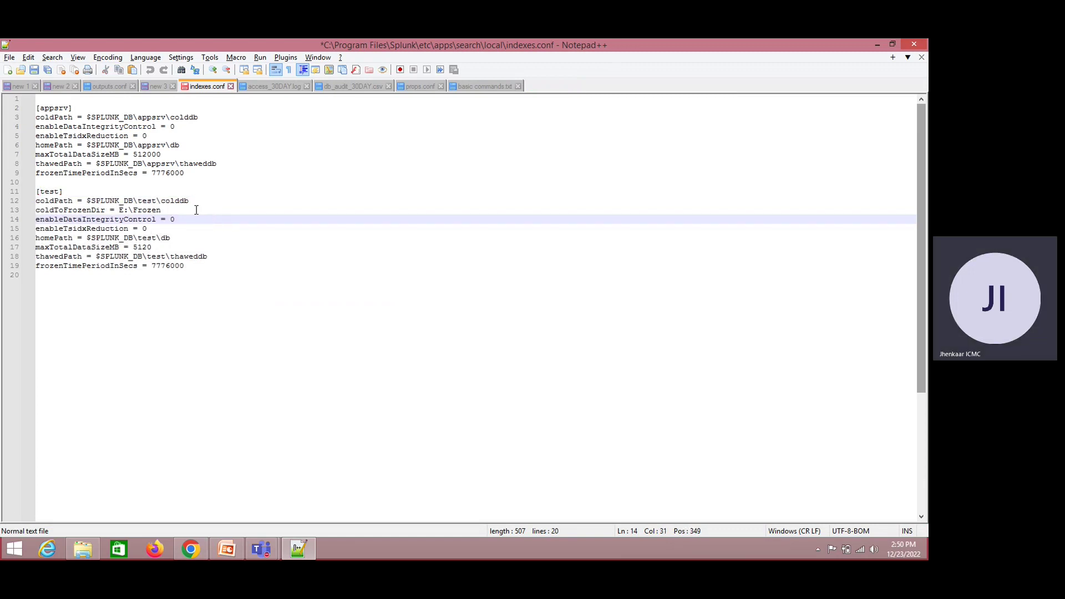
{"action": "key", "text": "alt+Tab"}
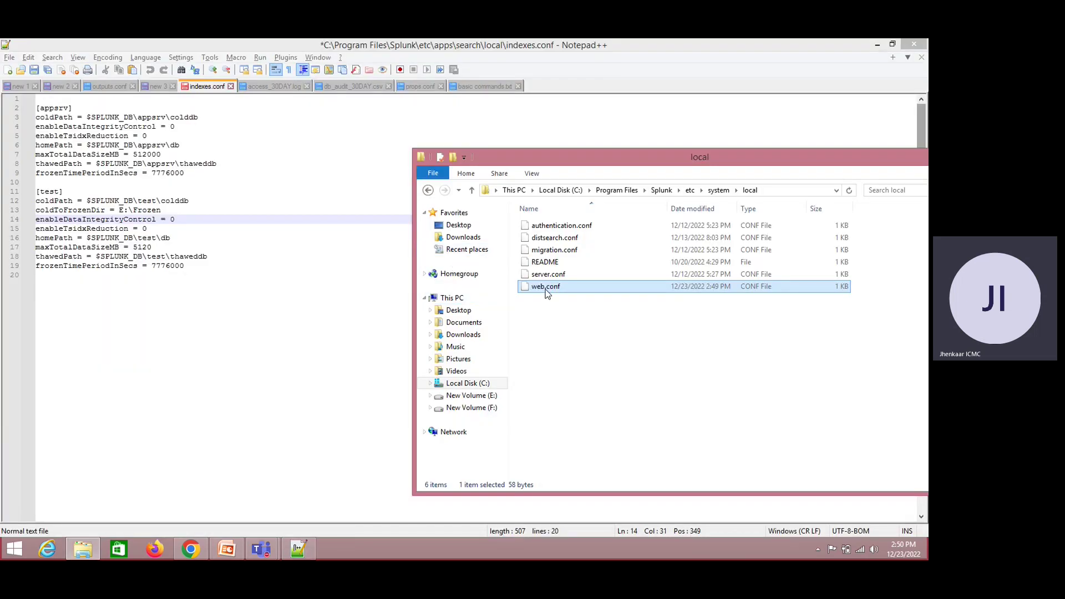
{"action": "right_click", "coordinate": [547, 293]}
{"action": "left_click", "coordinate": [573, 310]}
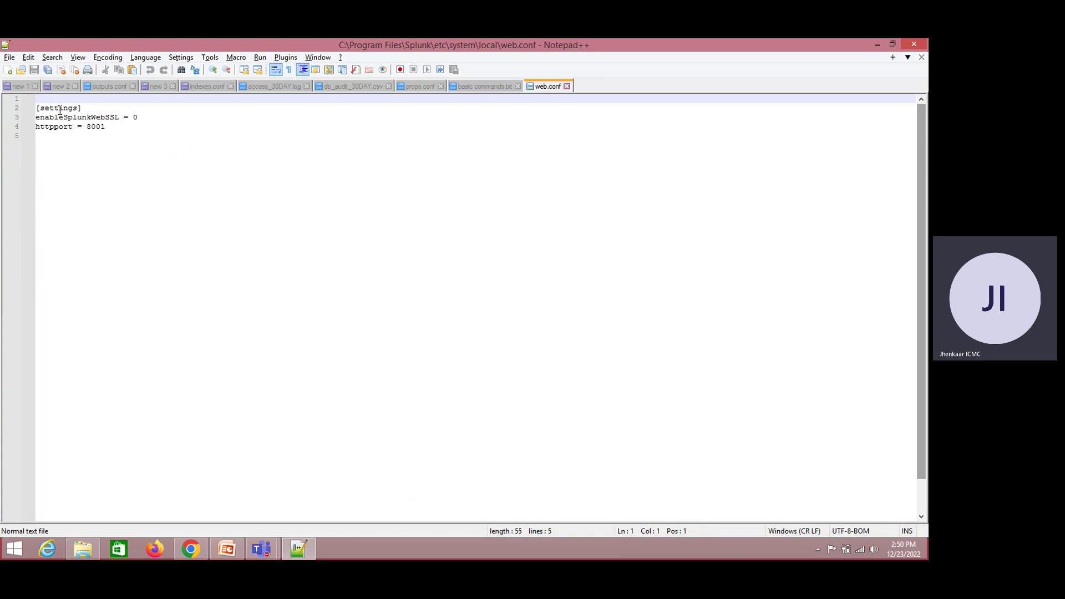
{"action": "double_click", "coordinate": [60, 109]}
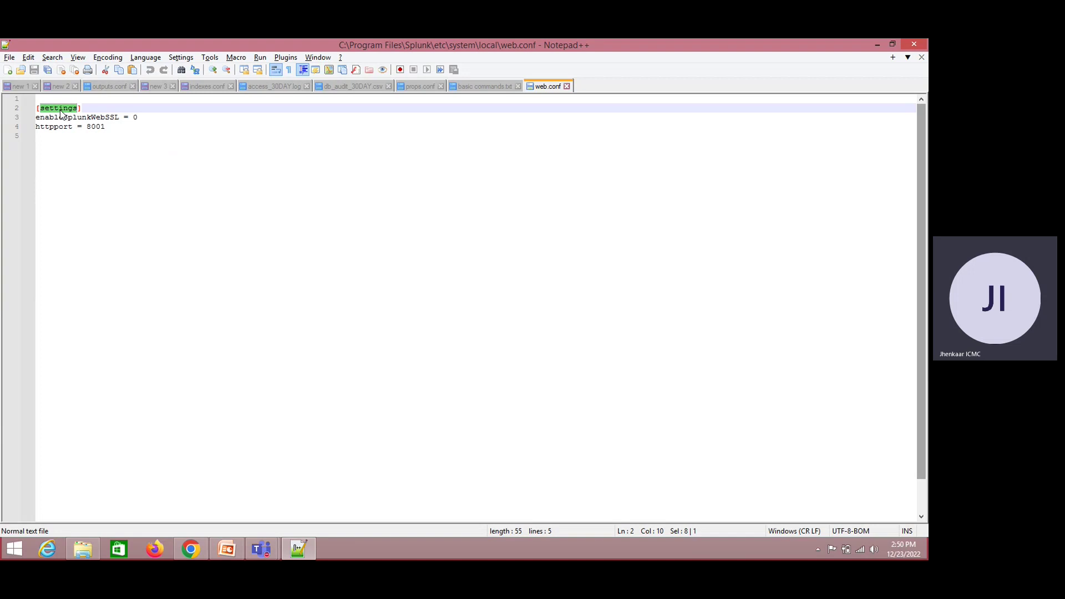
{"action": "double_click", "coordinate": [61, 110]}
{"action": "double_click", "coordinate": [115, 118]}
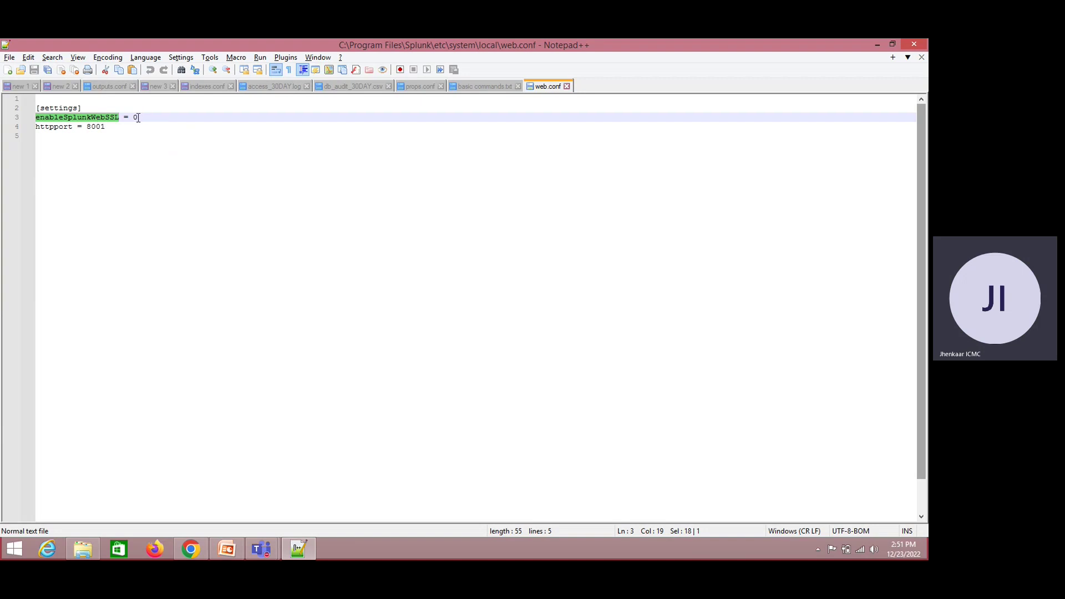
{"action": "double_click", "coordinate": [135, 118]}
{"action": "left_click", "coordinate": [121, 129]}
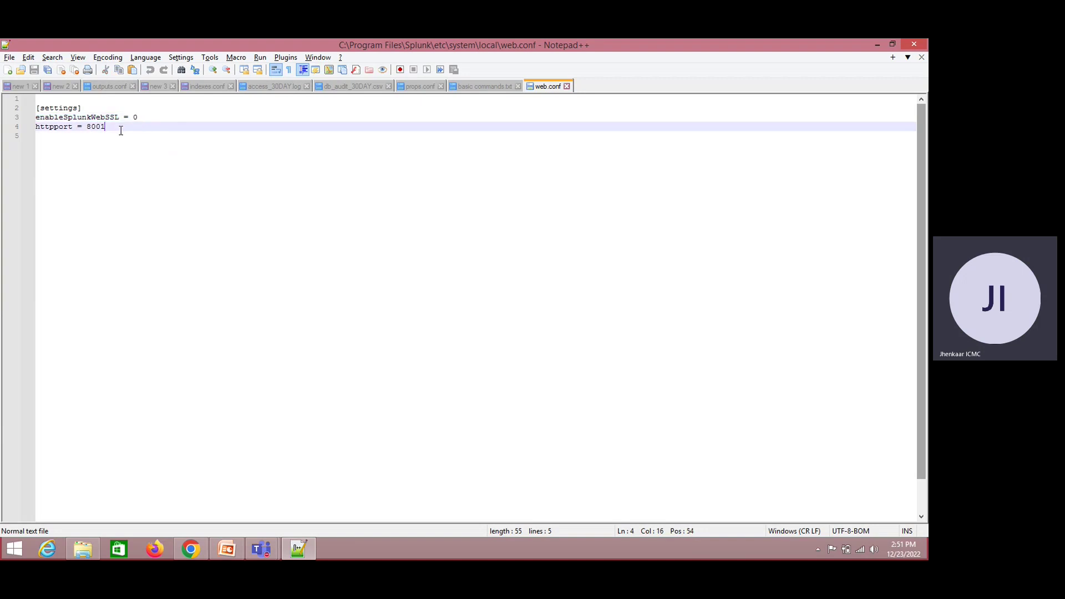
{"action": "left_click_drag", "start_coordinate": [120, 129], "coordinate": [30, 113]}
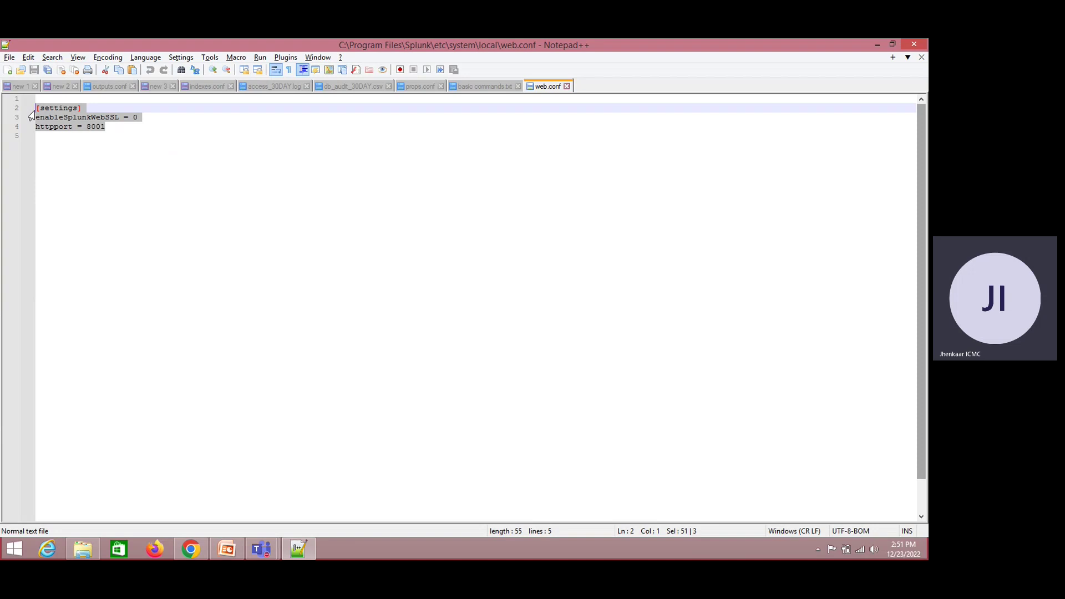
In props.conf, highlight the osx_crash_log stanza's BREAK_ONLY_BEFORE gooblygook and MAX_EVENTS 200000 settings
{"action": "left_click", "coordinate": [415, 88]}
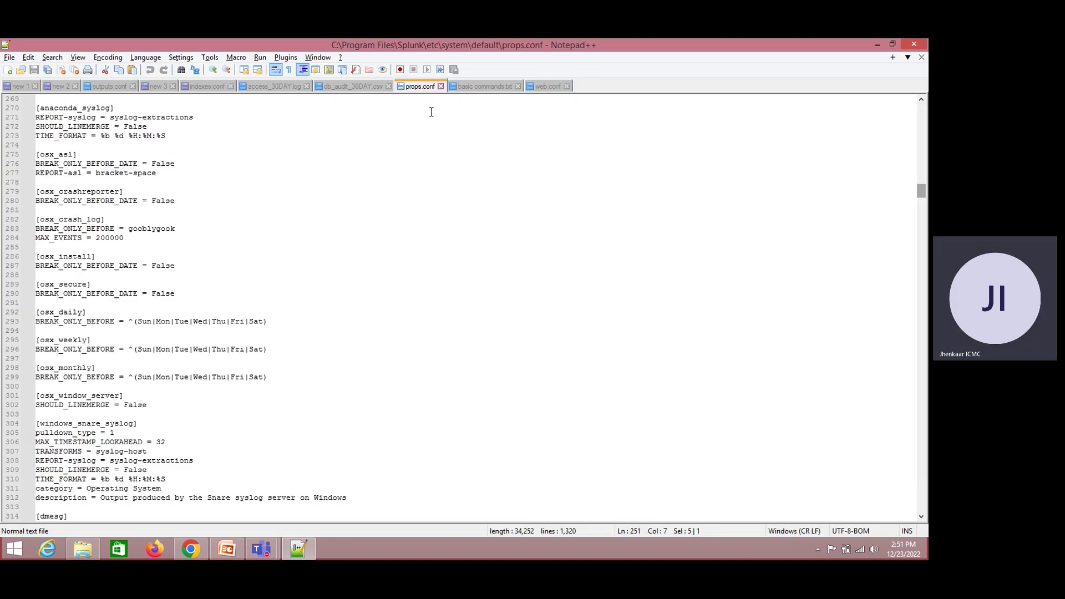
{"action": "double_click", "coordinate": [60, 219]}
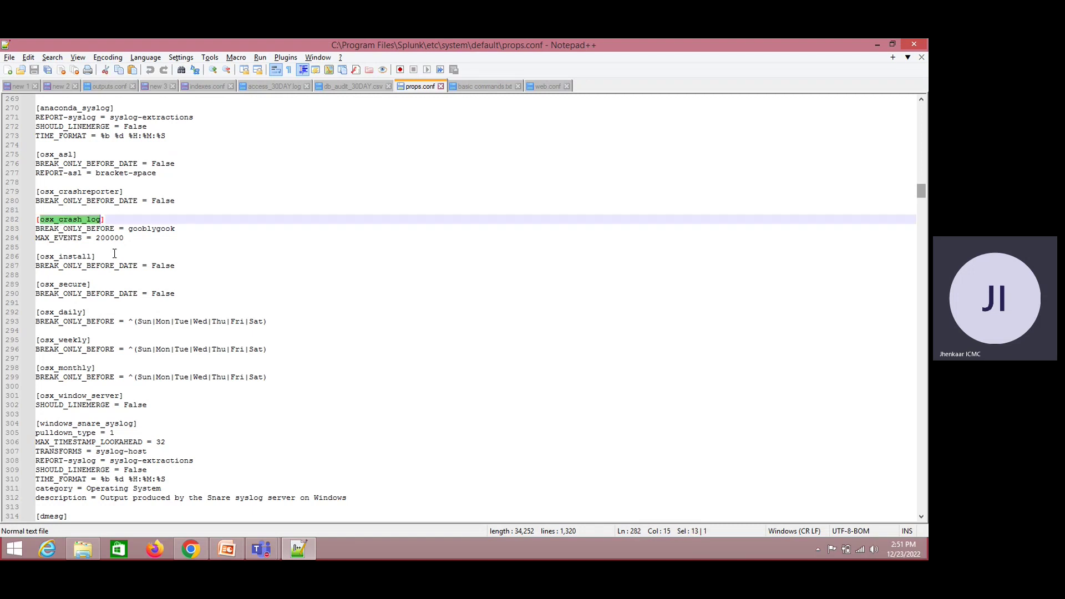
{"action": "double_click", "coordinate": [71, 230]}
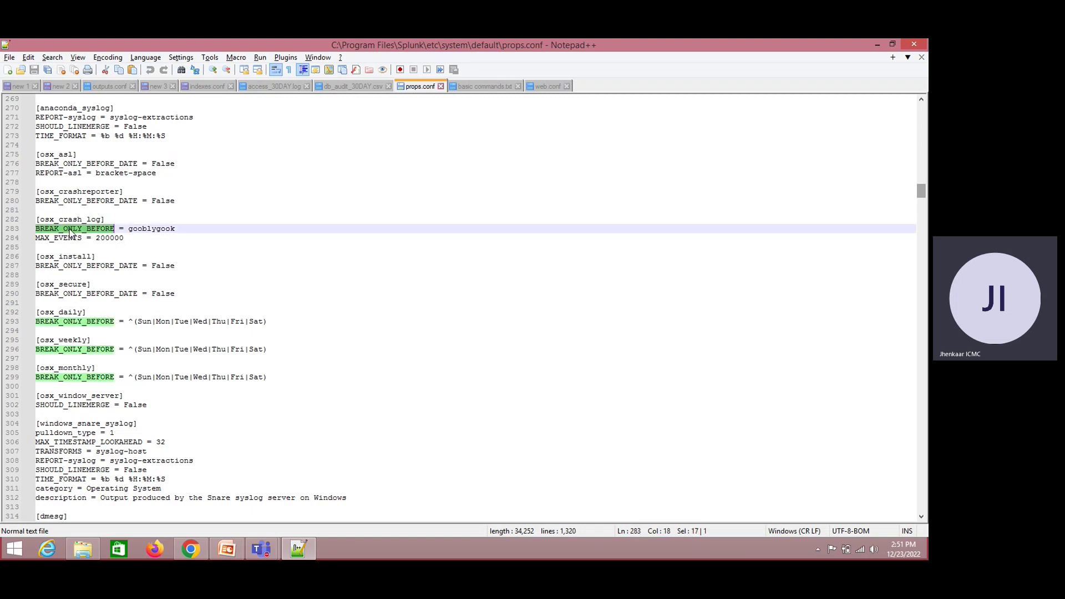
{"action": "double_click", "coordinate": [147, 229]}
{"action": "left_click", "coordinate": [70, 239]}
{"action": "double_click", "coordinate": [70, 239]}
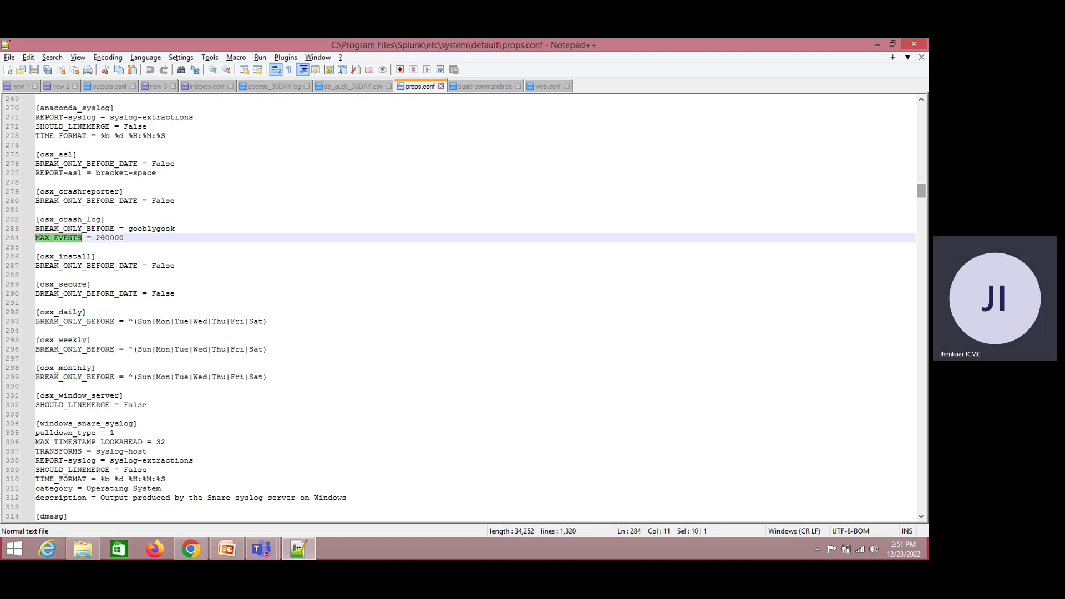
{"action": "double_click", "coordinate": [103, 238]}
{"action": "left_click_drag", "start_coordinate": [106, 220], "coordinate": [45, 221]}
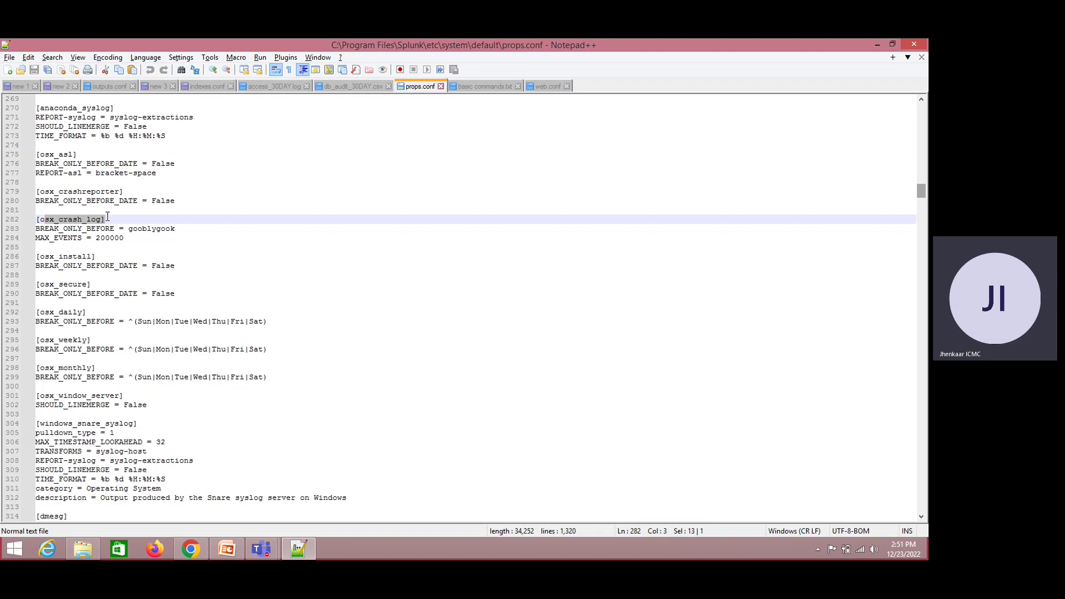
{"action": "left_click", "coordinate": [78, 246]}
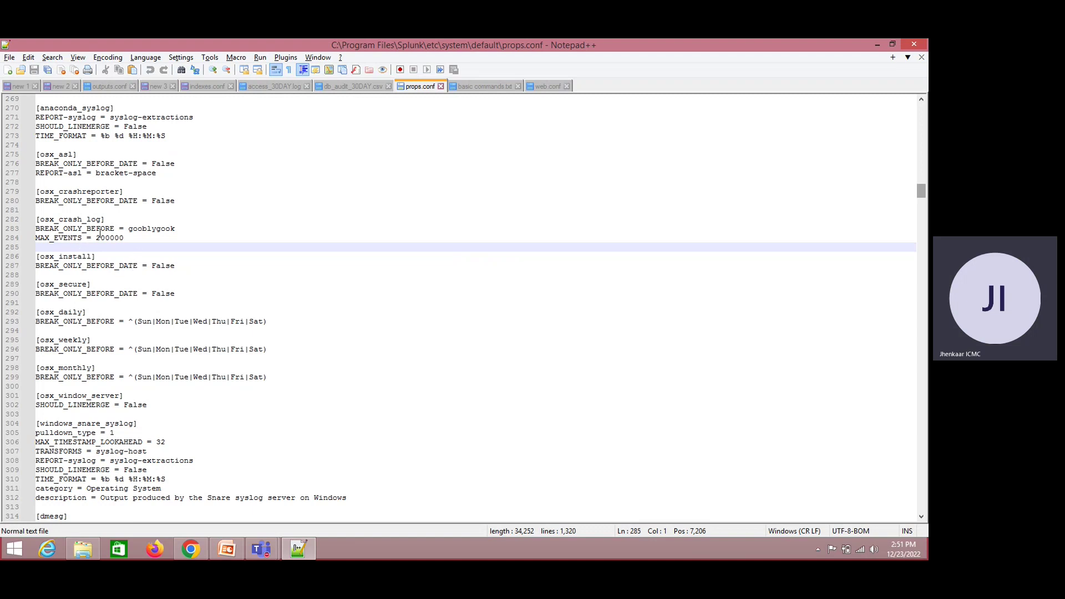
{"action": "left_click_drag", "start_coordinate": [106, 219], "coordinate": [41, 221]}
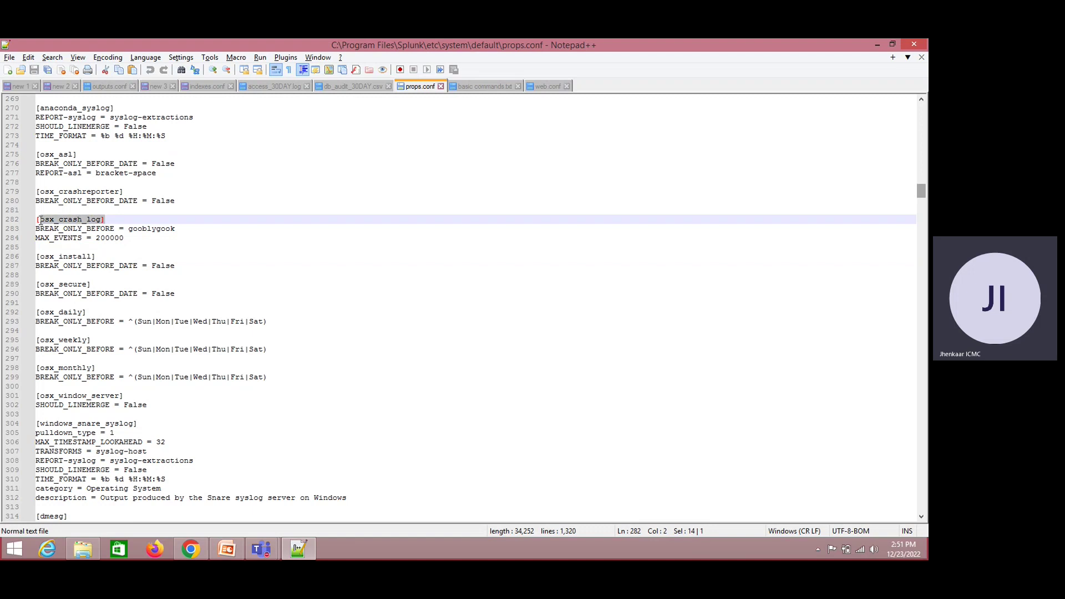
{"action": "left_click", "coordinate": [122, 238]}
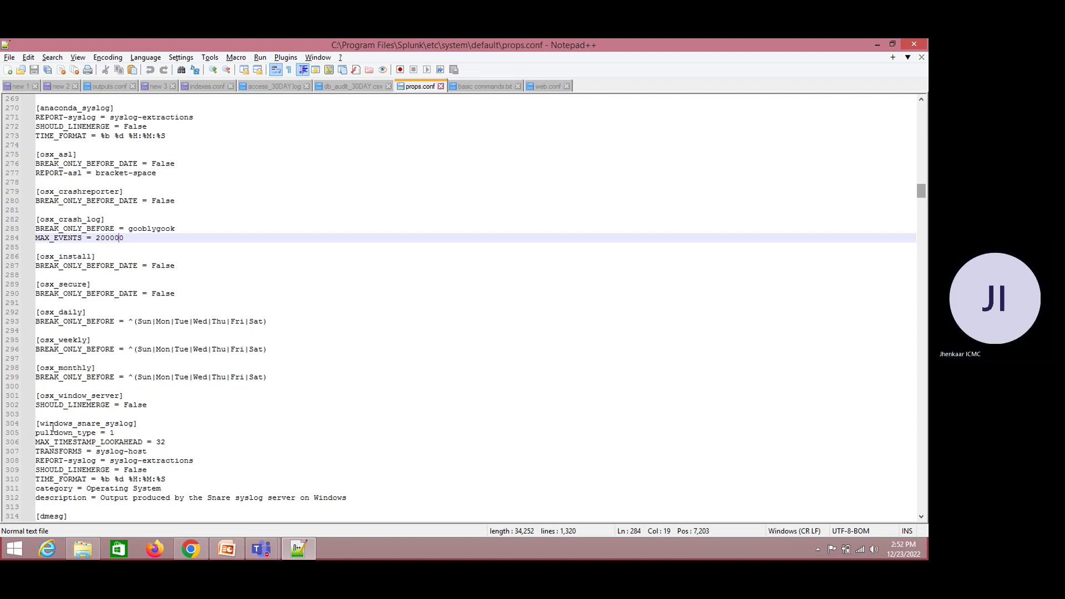
Insert two blank lines after line 308 in the windows_snare_syslog stanza
{"action": "double_click", "coordinate": [121, 424]}
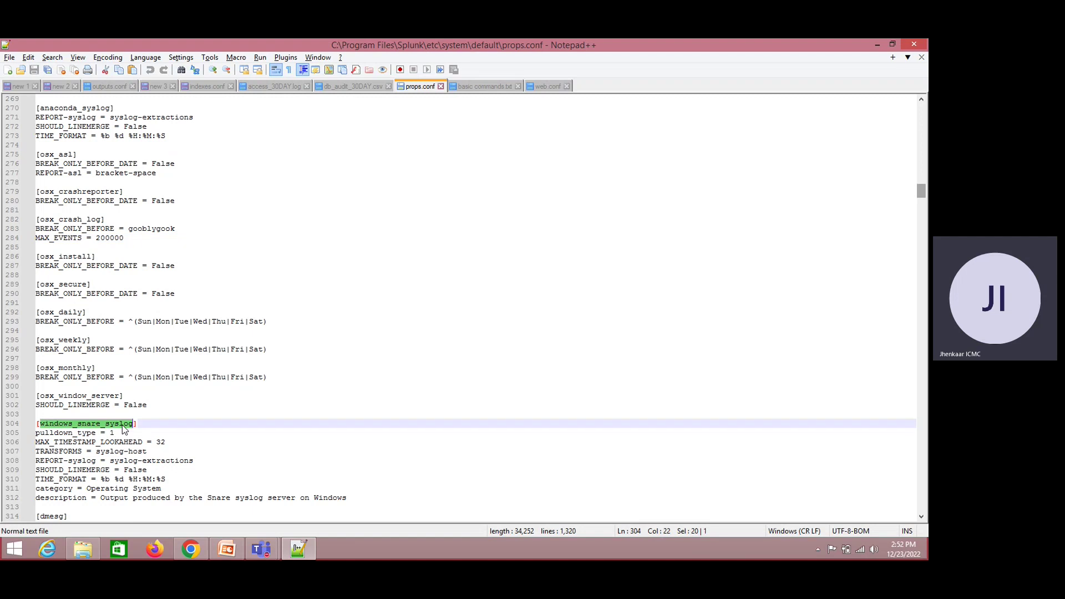
{"action": "left_click", "coordinate": [196, 462]}
{"action": "key", "text": "Return"}
{"action": "key", "text": "Return"}
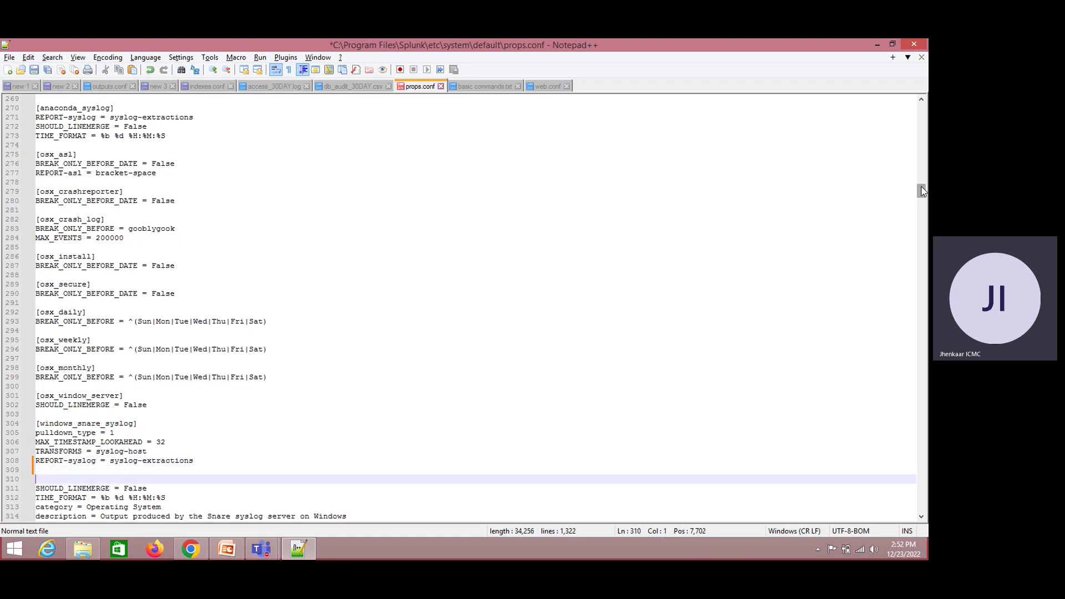
Delete the two inserted blank lines in the windows_snare_syslog stanza, then return to Chrome
{"action": "left_click_drag", "start_coordinate": [923, 190], "coordinate": [922, 194]}
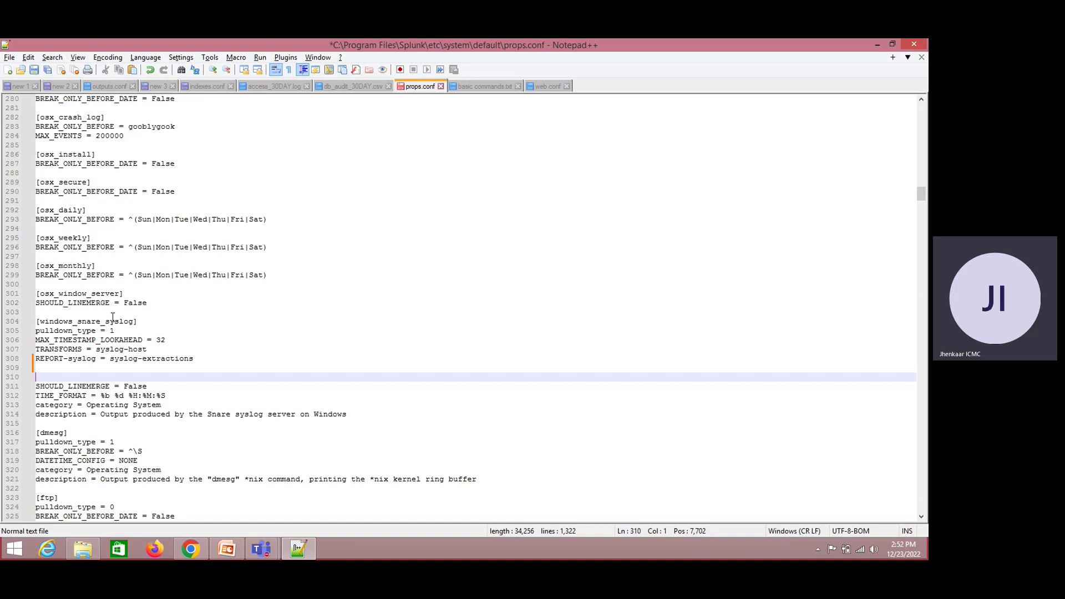
{"action": "left_click", "coordinate": [139, 322]}
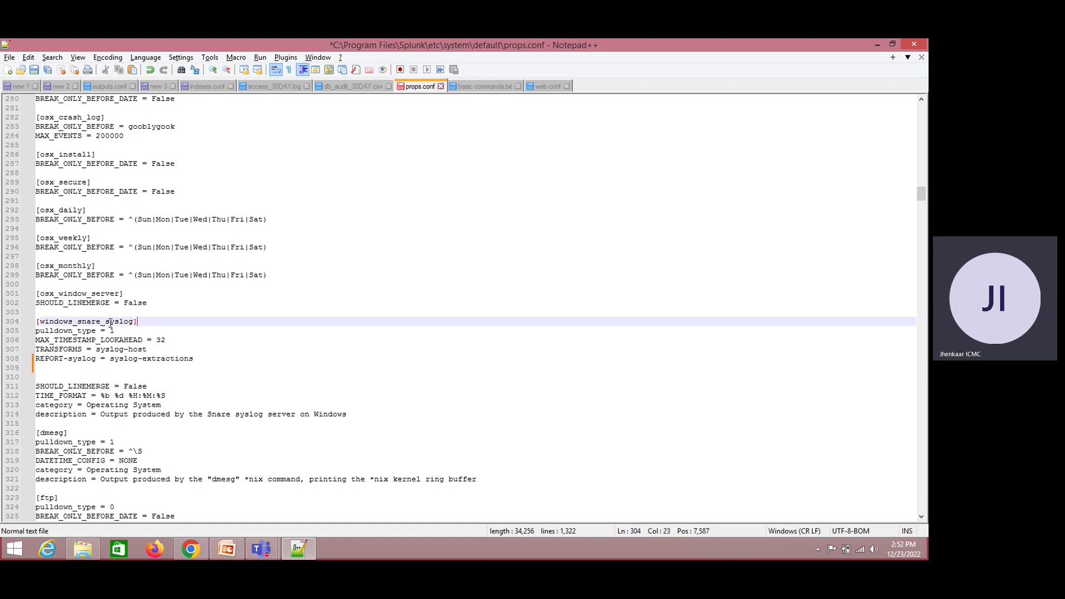
{"action": "left_click", "coordinate": [40, 321]}
{"action": "left_click_drag", "start_coordinate": [381, 416], "coordinate": [35, 340]}
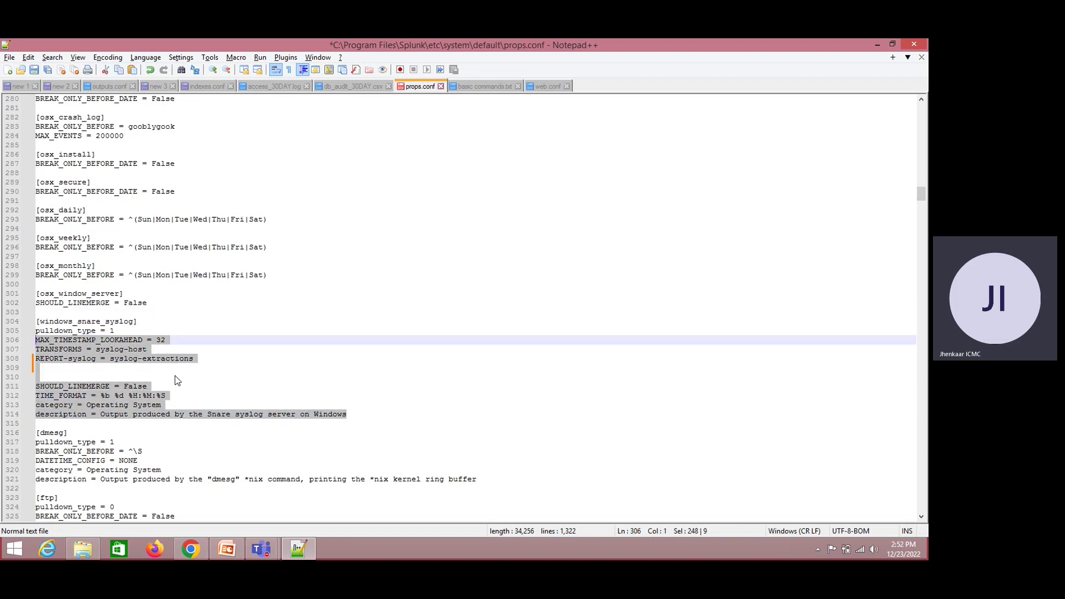
{"action": "left_click", "coordinate": [357, 414]}
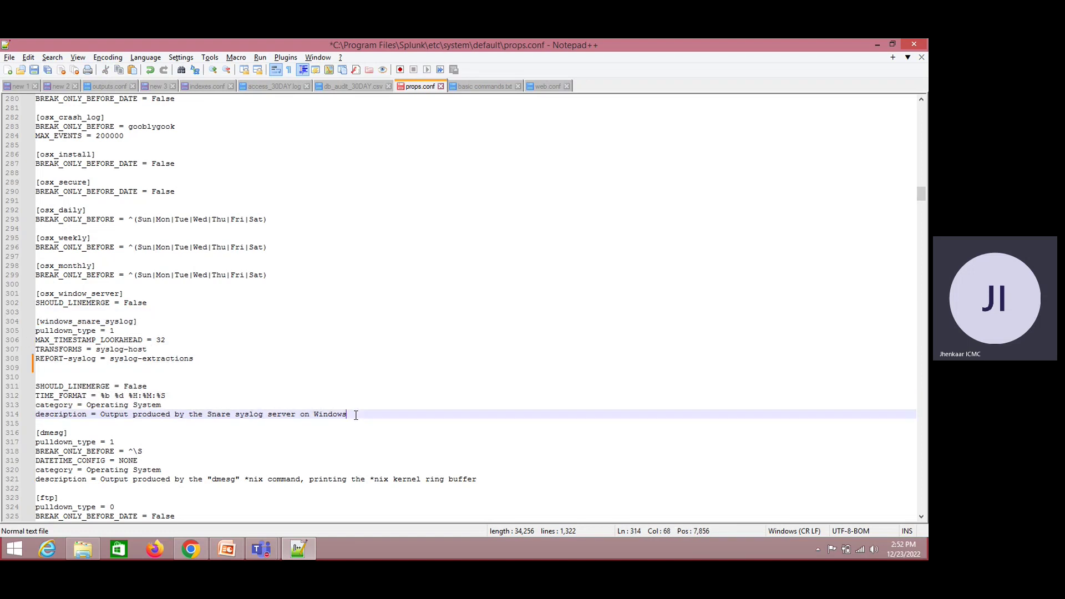
{"action": "left_click", "coordinate": [68, 433]}
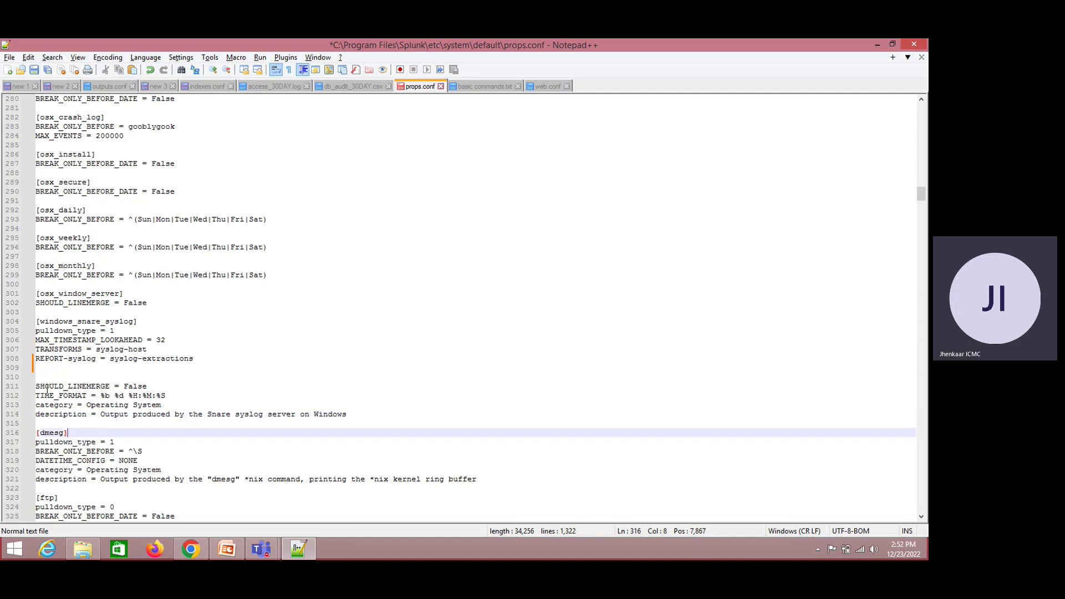
{"action": "double_click", "coordinate": [51, 434]}
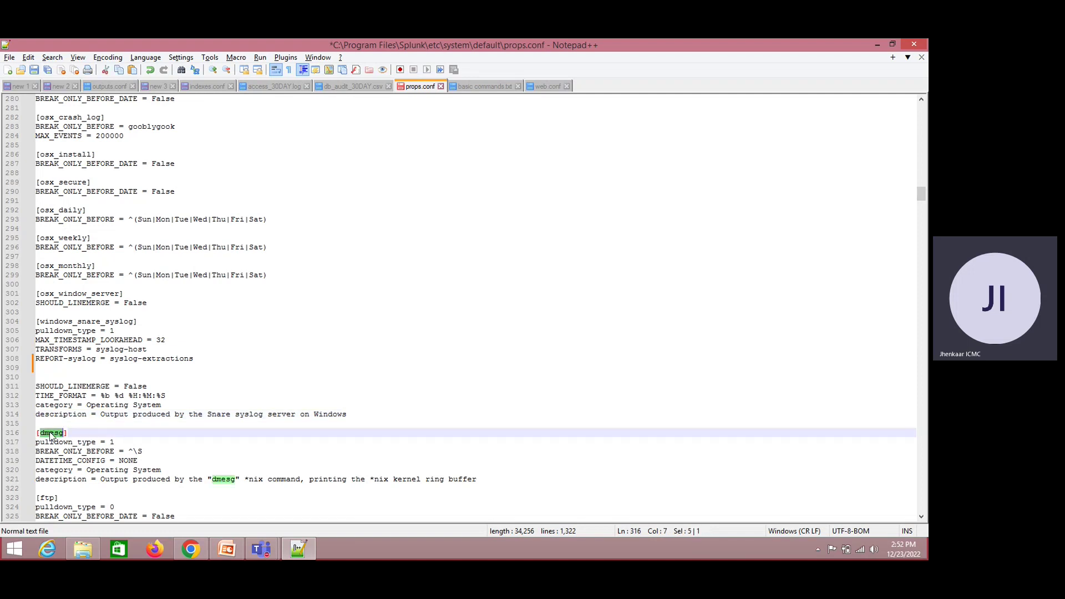
{"action": "left_click", "coordinate": [43, 376]}
{"action": "key", "text": "BackSpace"}
{"action": "key", "text": "BackSpace"}
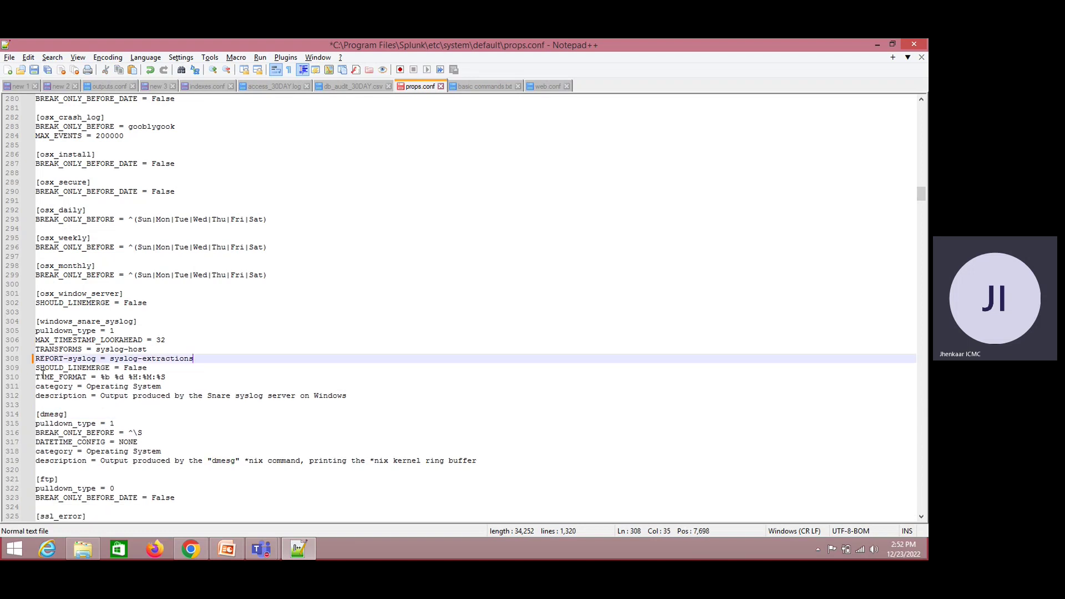
{"action": "key", "text": "alt+Tab"}
{"action": "key", "text": "alt+Tab"}
{"action": "key", "text": "alt+Tab"}
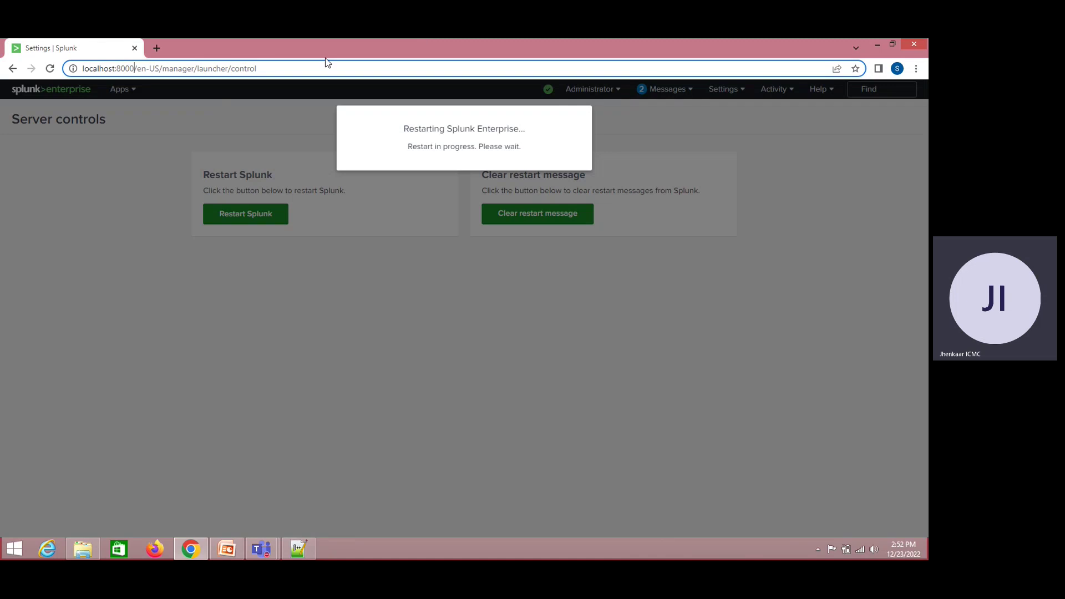
Load localhost:8001 in a new tab, then return to the old Settings tab
{"action": "left_click", "coordinate": [157, 48]}
{"action": "type", "text": "loca"}
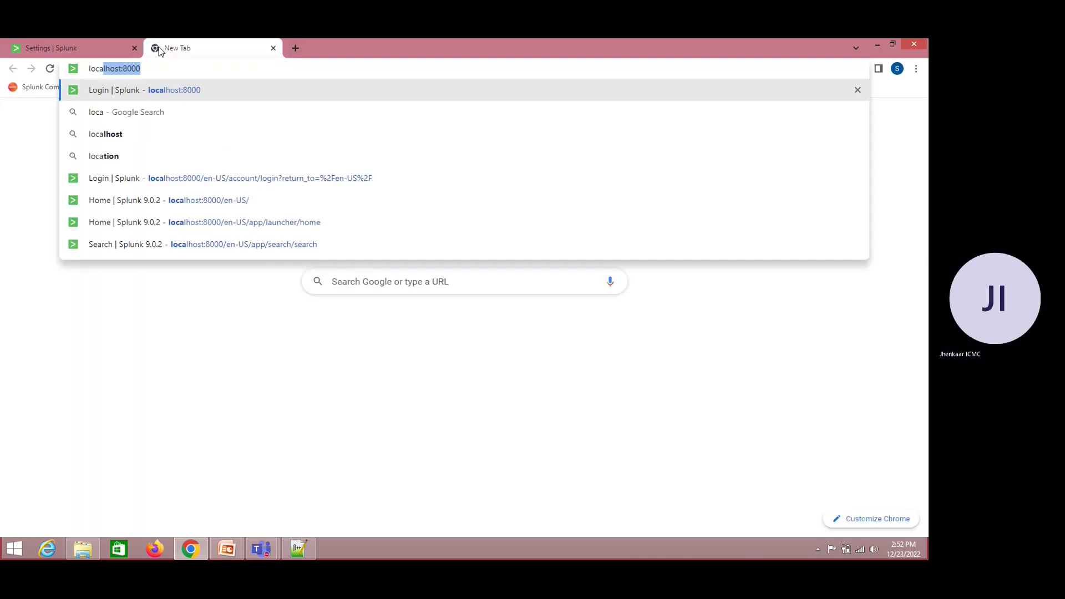
{"action": "type", "text": "lhost:8001"}
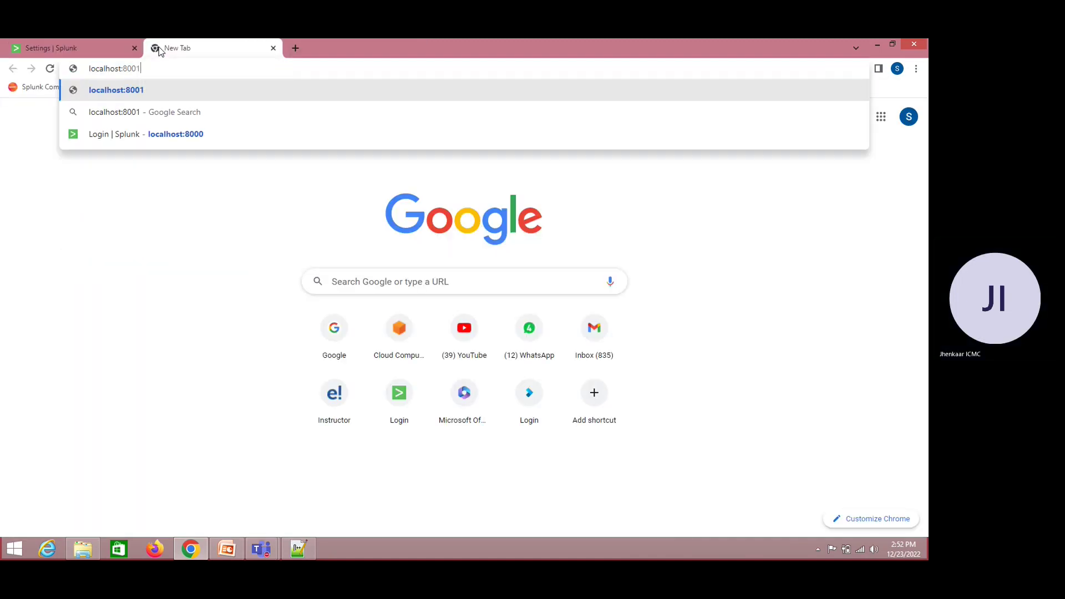
{"action": "key", "text": "Return"}
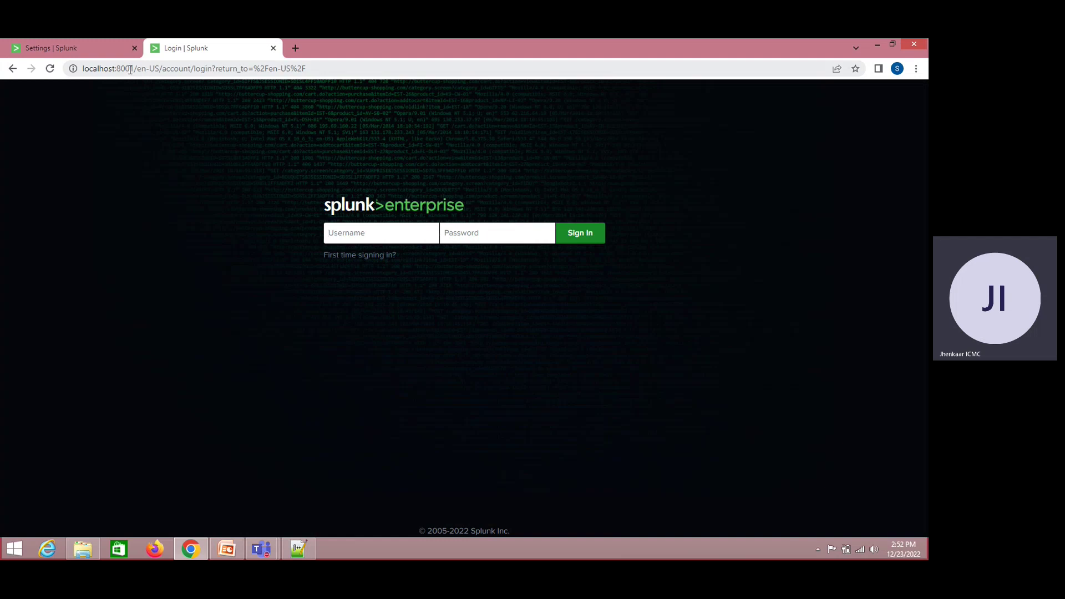
{"action": "left_click", "coordinate": [111, 54]}
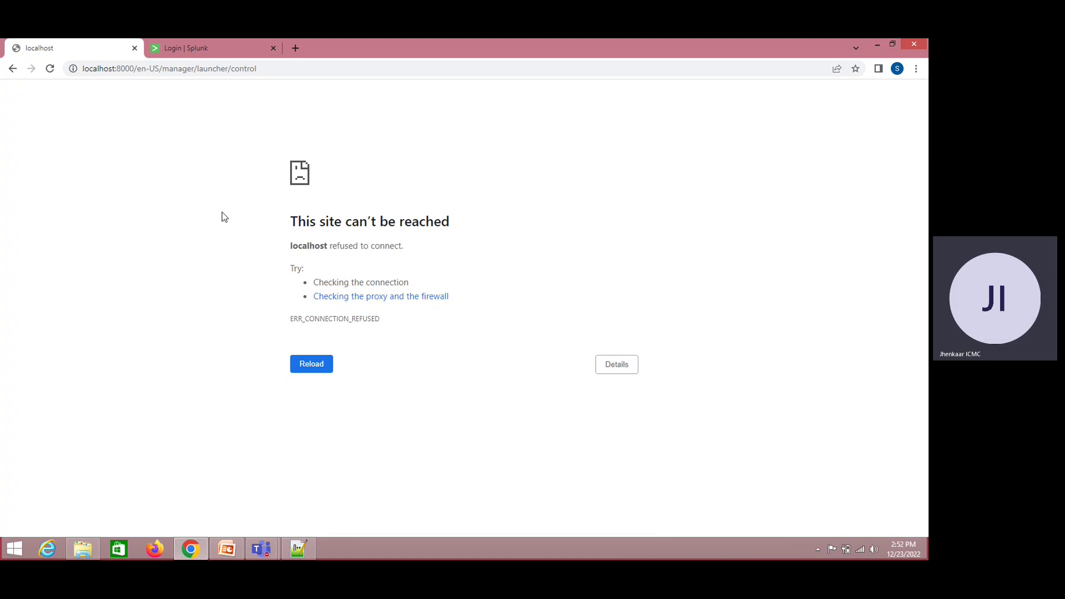
Sign in as admin on the localhost:8001 login page and decline saving the password
{"action": "left_click", "coordinate": [125, 71]}
{"action": "left_click", "coordinate": [195, 47]}
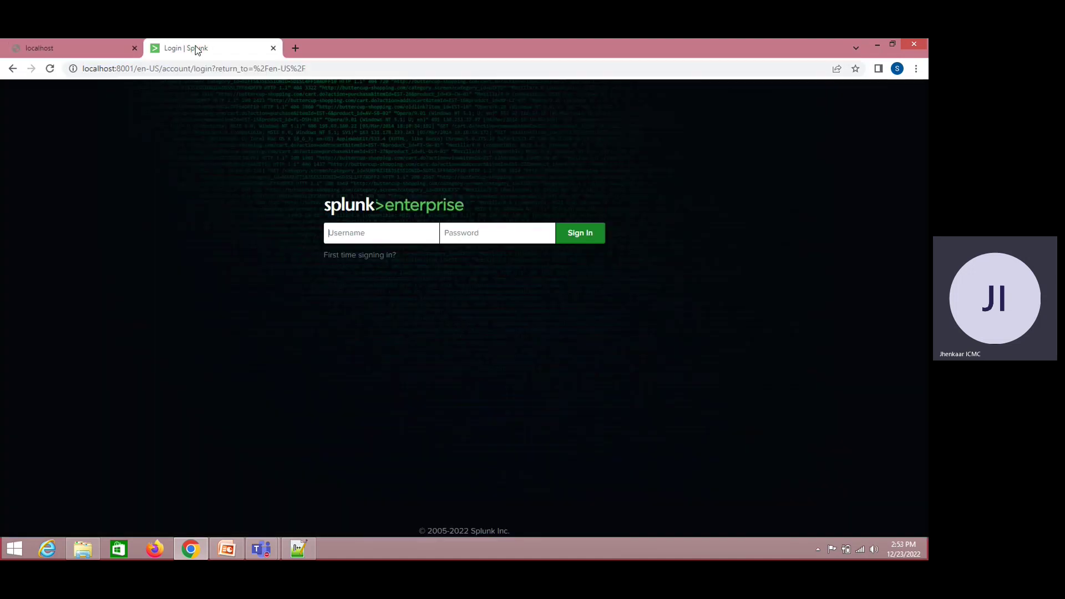
{"action": "type", "text": "admin"}
{"action": "key", "text": "Tab"}
{"action": "type", "text": "*******"}
{"action": "key", "text": "Return"}
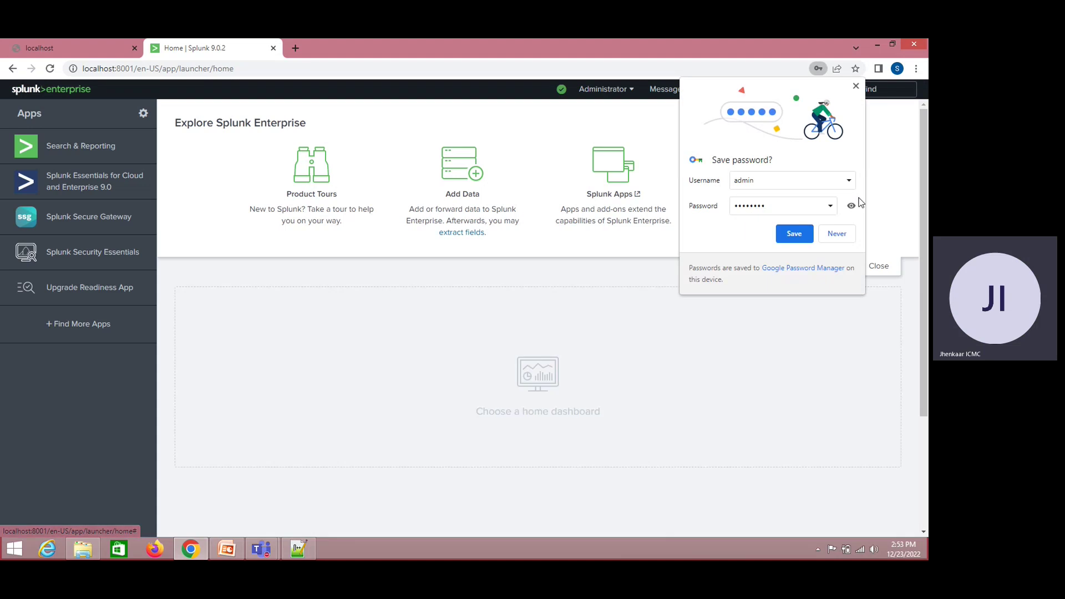
{"action": "left_click", "coordinate": [837, 233]}
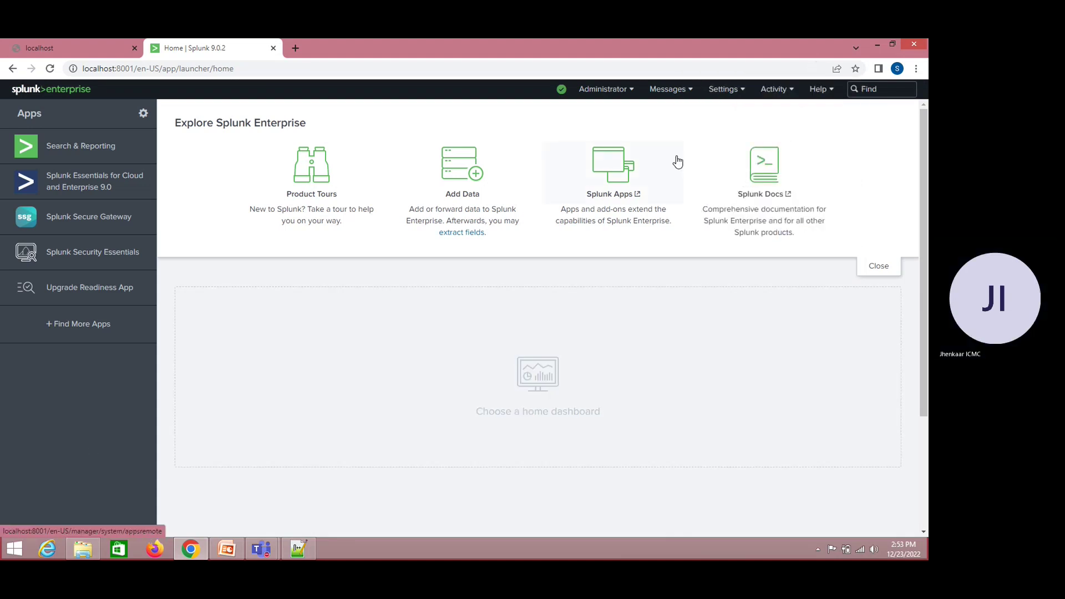
{"action": "left_click", "coordinate": [726, 95]}
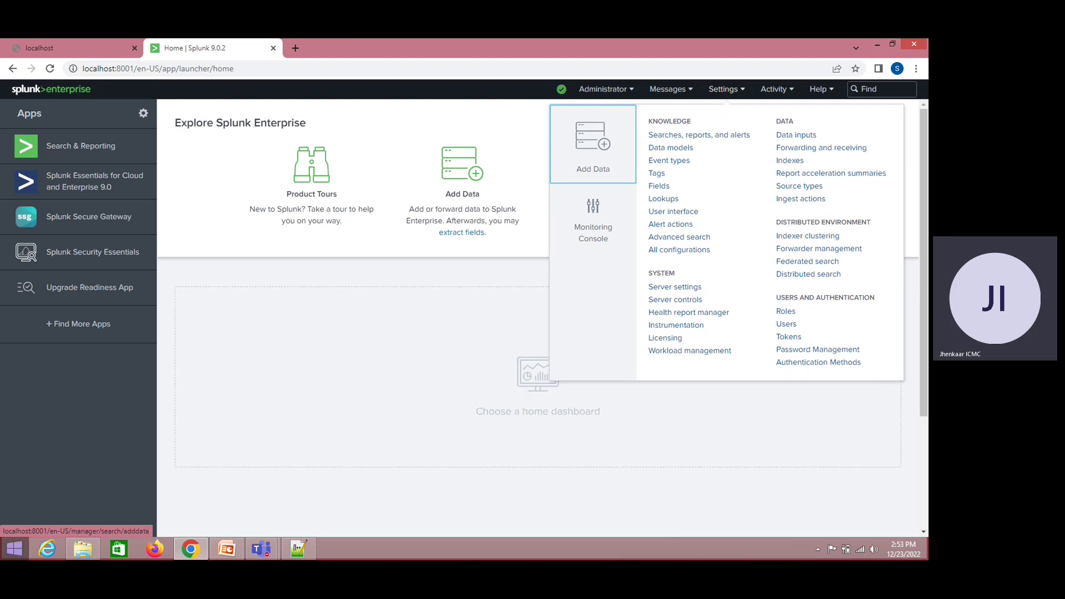
Refresh the etc\system\local folder listing in File Explorer
{"action": "left_click", "coordinate": [86, 553]}
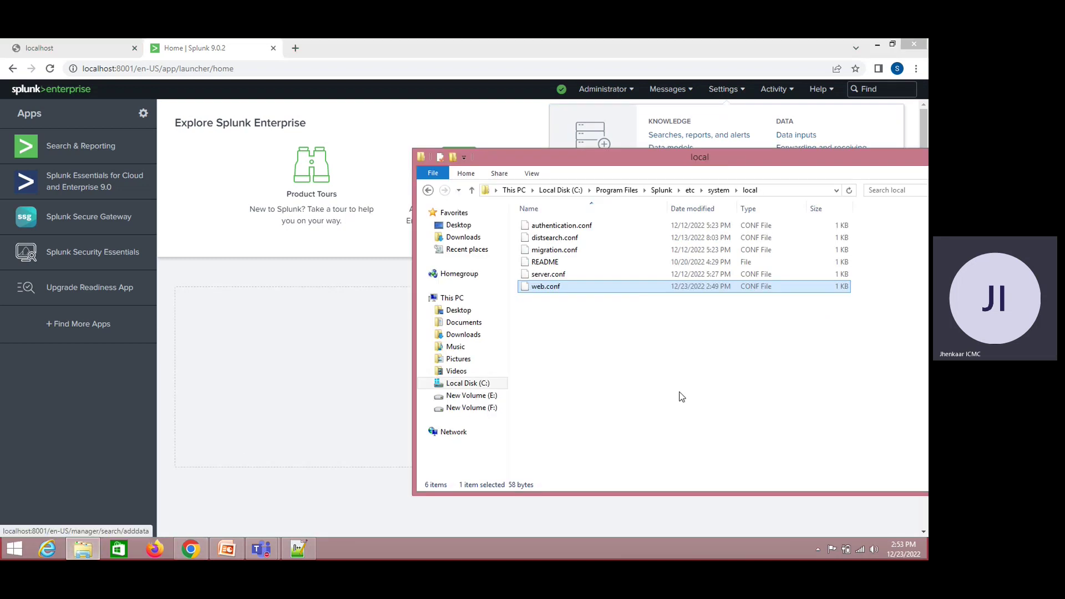
{"action": "left_click", "coordinate": [682, 394]}
{"action": "right_click", "coordinate": [682, 392]}
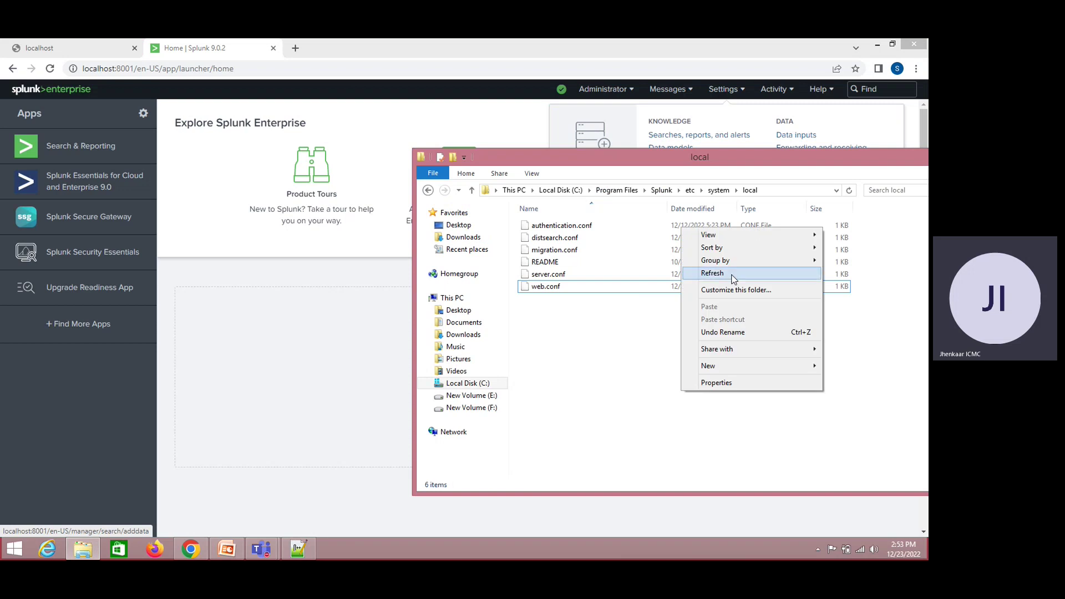
{"action": "left_click", "coordinate": [713, 273]}
Browse the etc\system\default folder, then go back to etc\system
{"action": "left_click", "coordinate": [719, 190]}
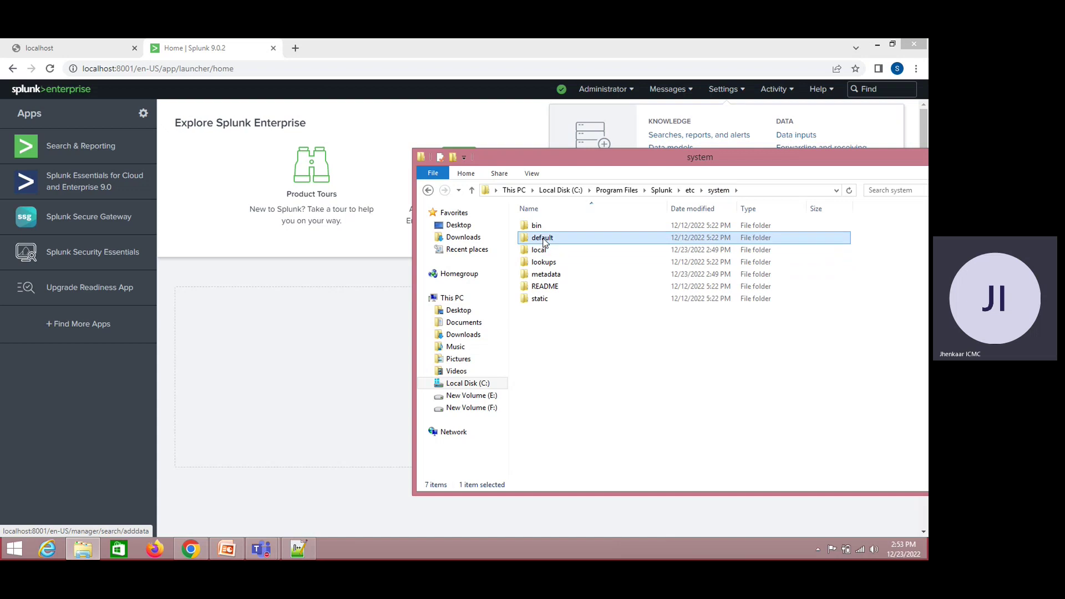
{"action": "double_click", "coordinate": [543, 238]}
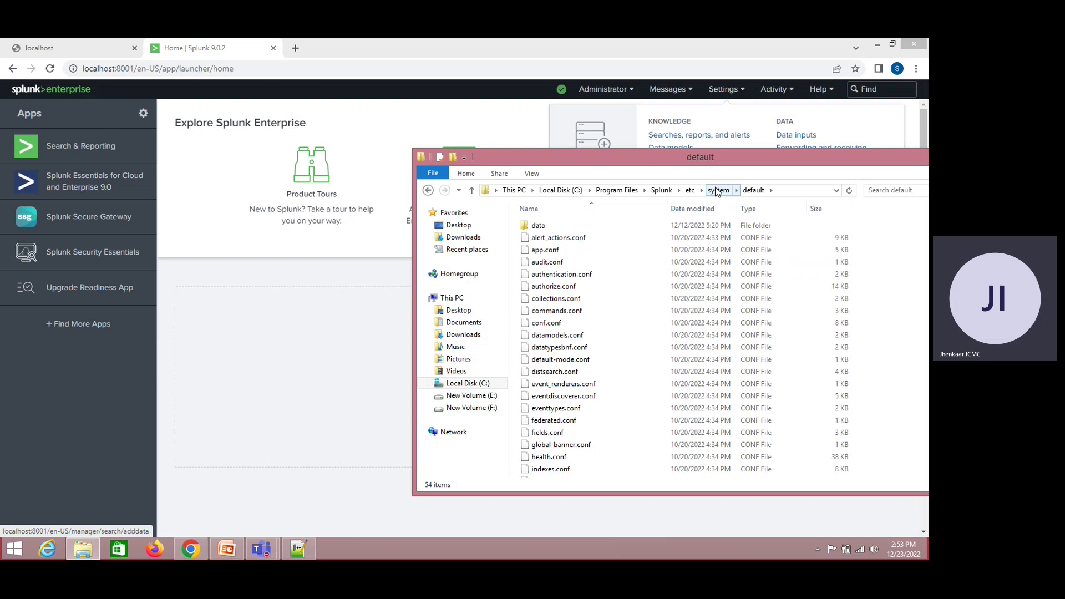
{"action": "left_click", "coordinate": [555, 347]}
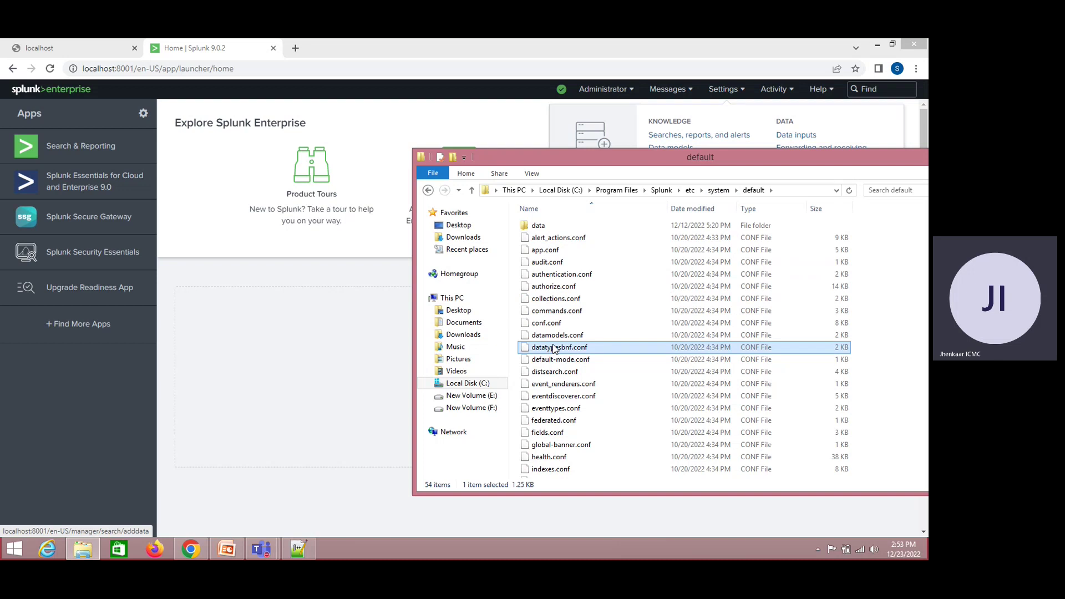
{"action": "left_click", "coordinate": [715, 190]}
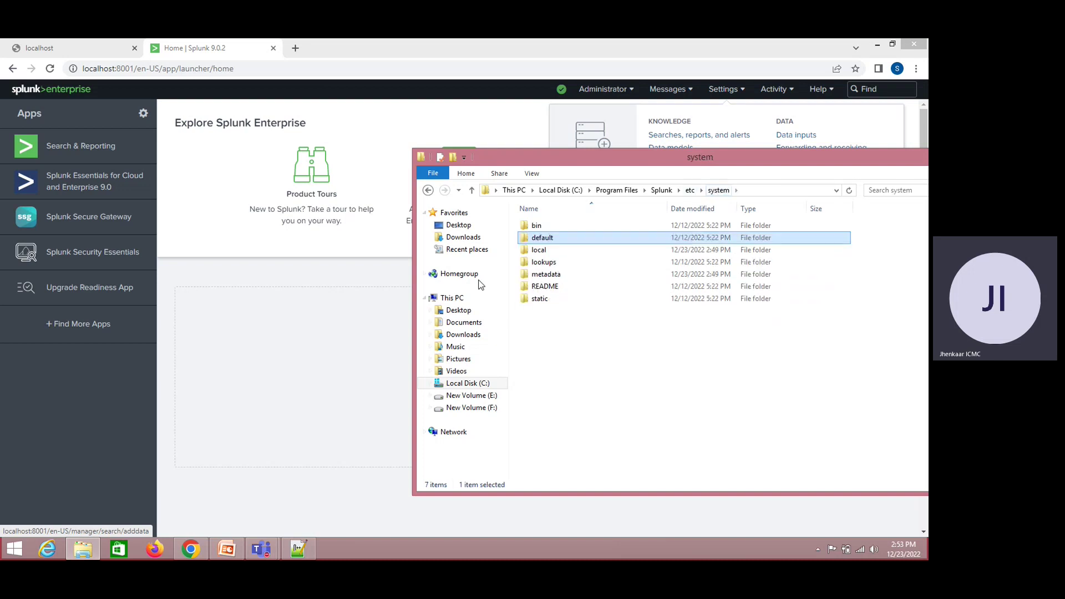
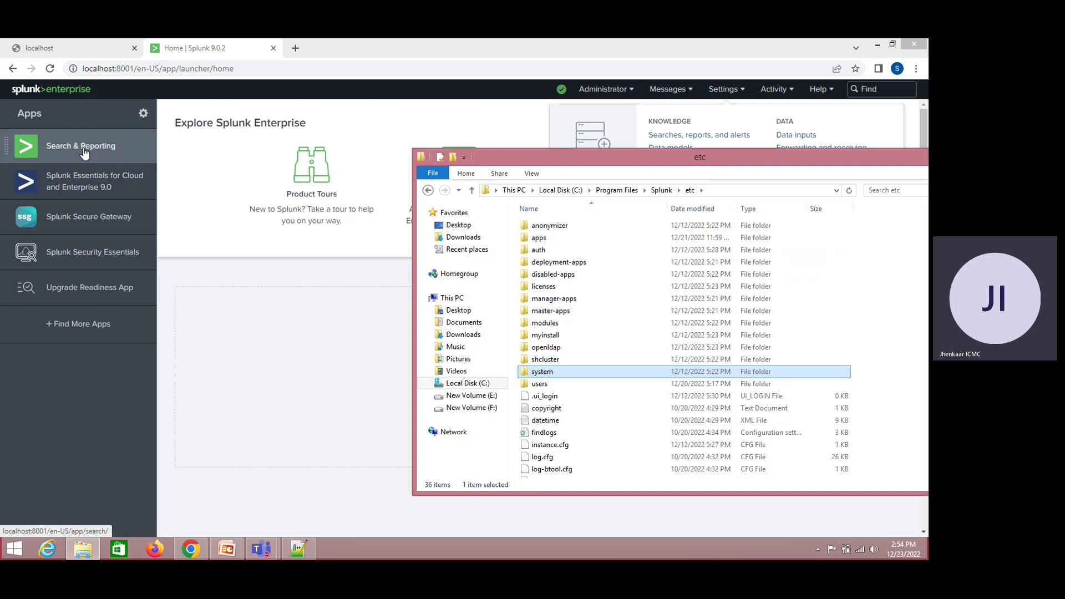
Browse from apps, past splunk_monitoring_console, into search\local to list indexes.conf
{"action": "double_click", "coordinate": [576, 237]}
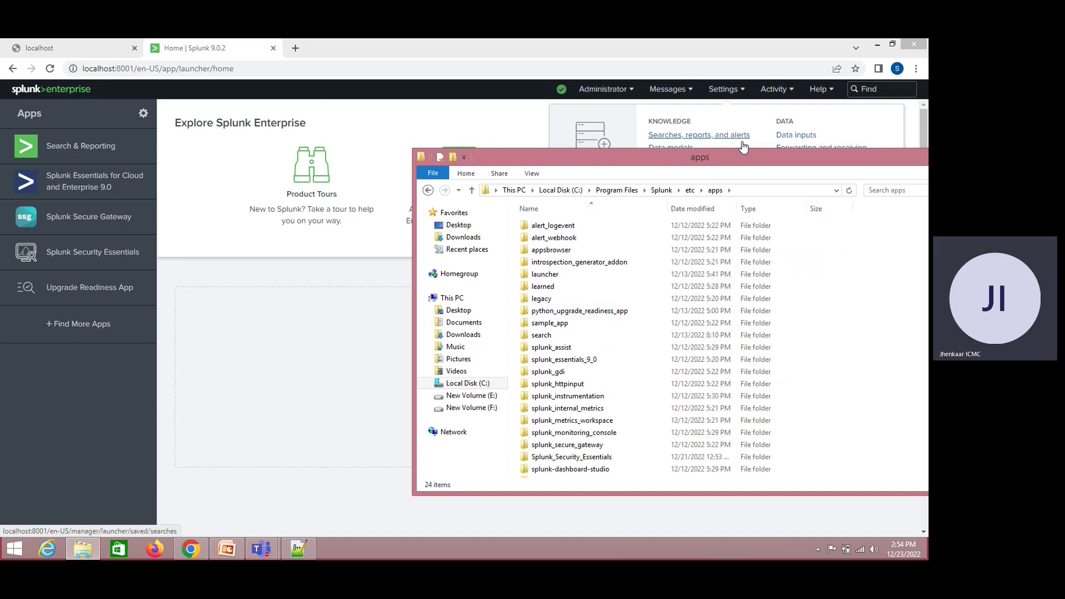
{"action": "double_click", "coordinate": [542, 336]}
{"action": "key", "text": "BackSpace"}
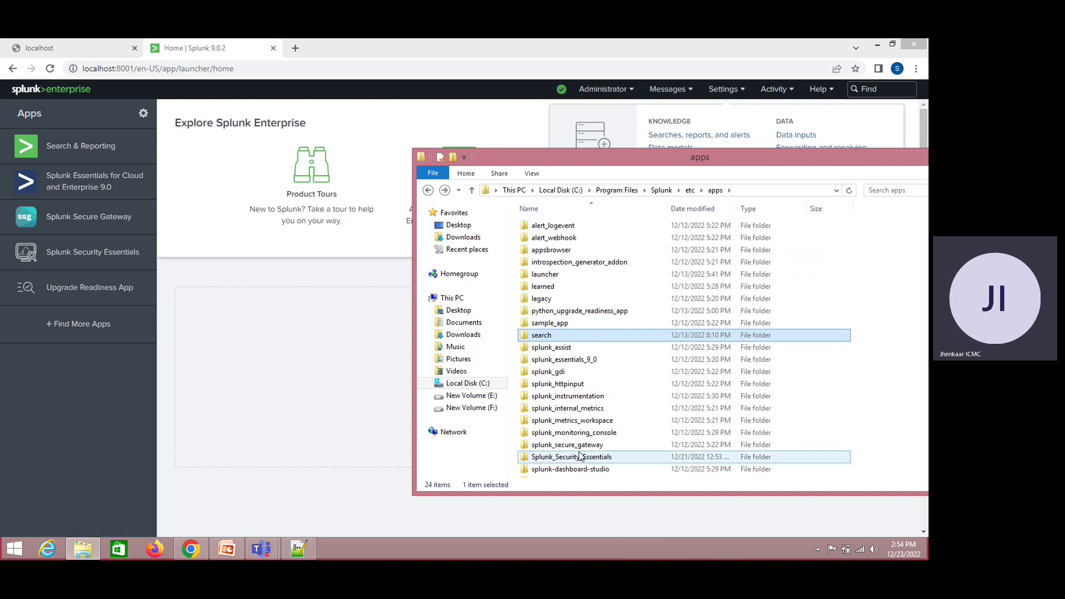
{"action": "left_click", "coordinate": [590, 436]}
{"action": "double_click", "coordinate": [590, 436]}
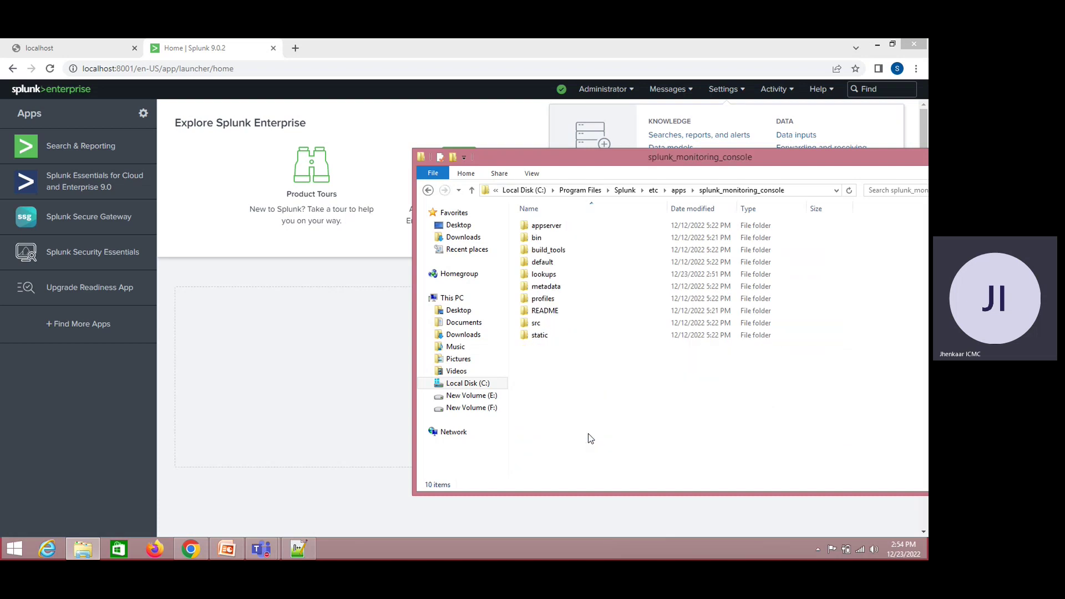
{"action": "key", "text": "BackSpace"}
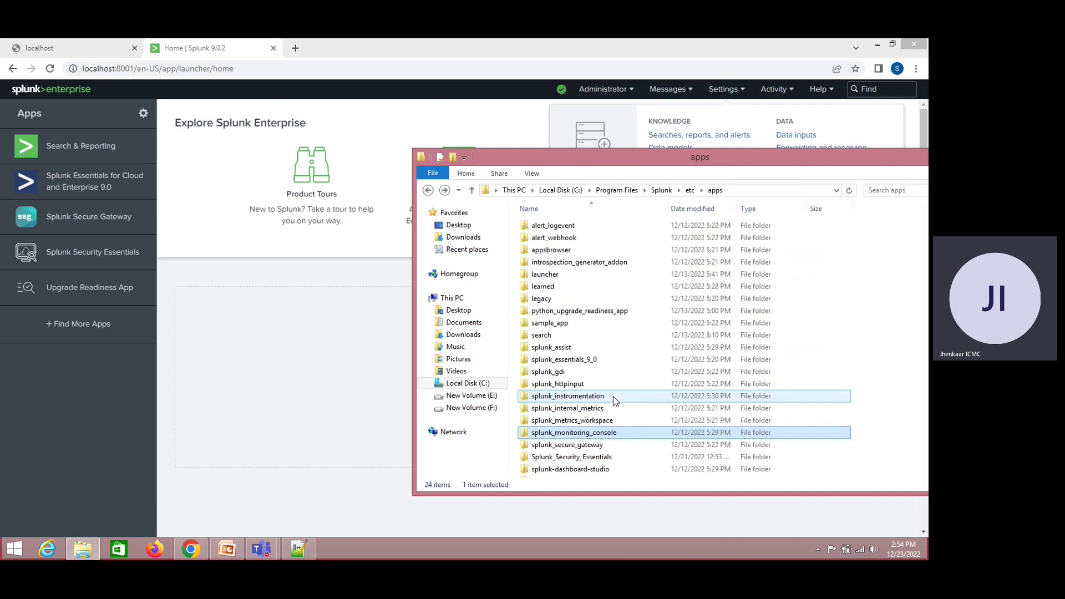
{"action": "double_click", "coordinate": [551, 338]}
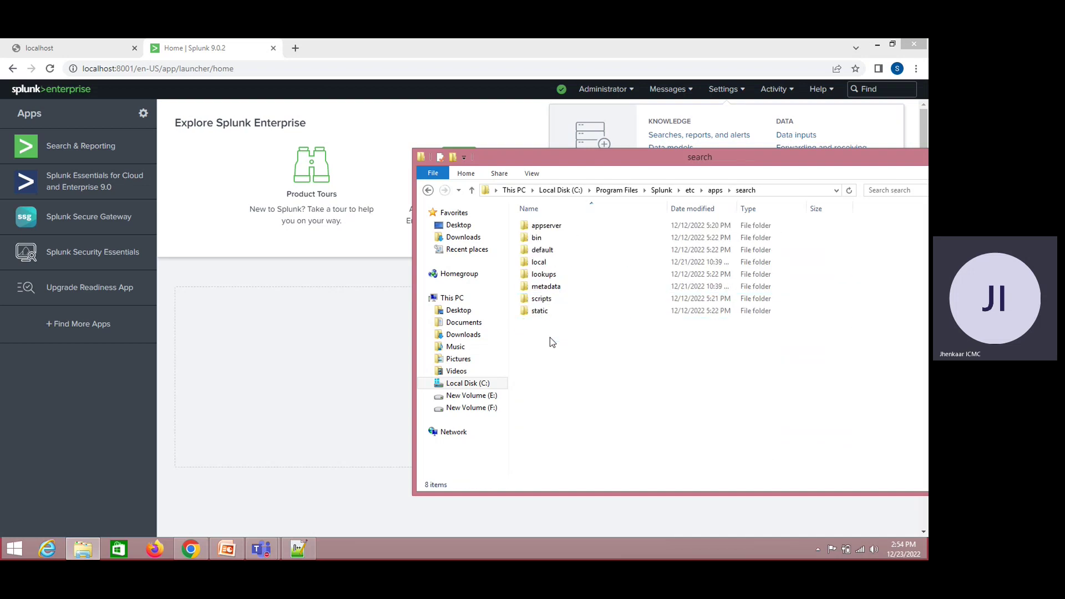
{"action": "double_click", "coordinate": [550, 263]}
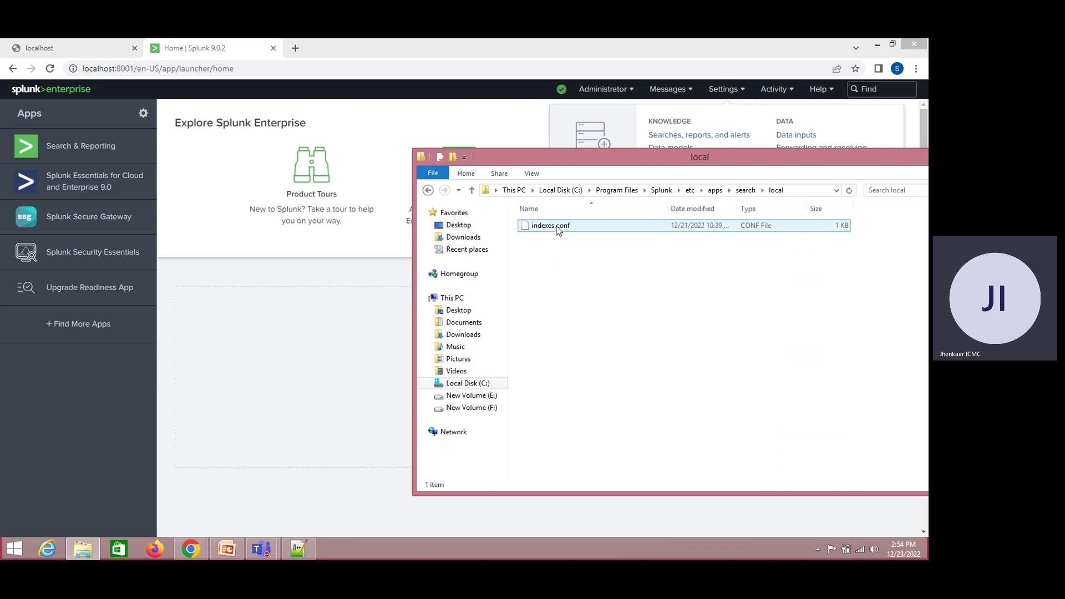
Open indexes.conf in Notepad++, highlight the [test] stanza, then return to the Splunk page in Chrome
{"action": "right_click", "coordinate": [558, 231]}
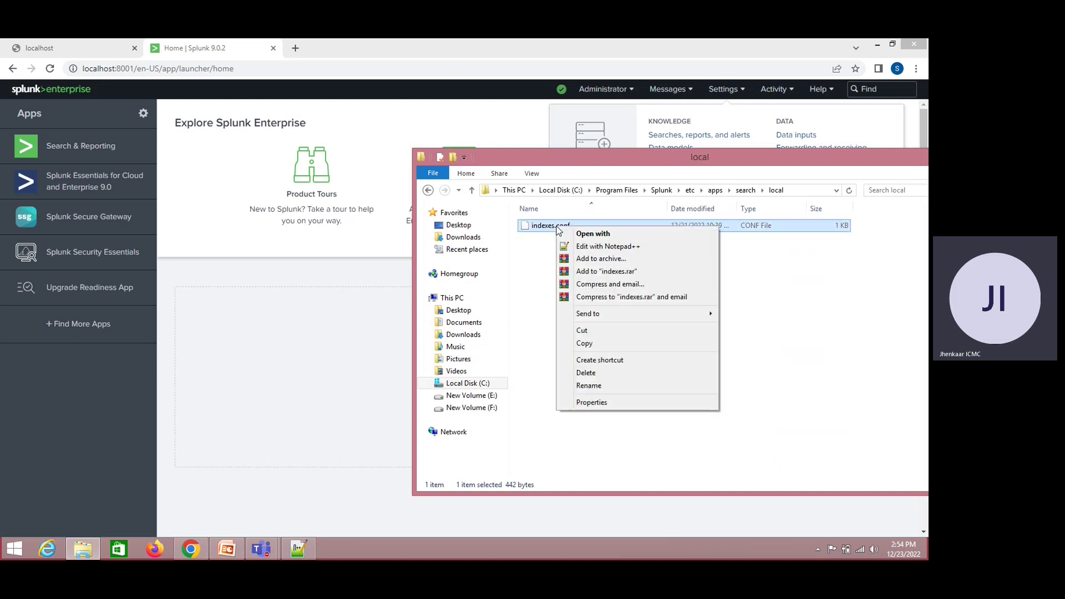
{"action": "left_click", "coordinate": [575, 247]}
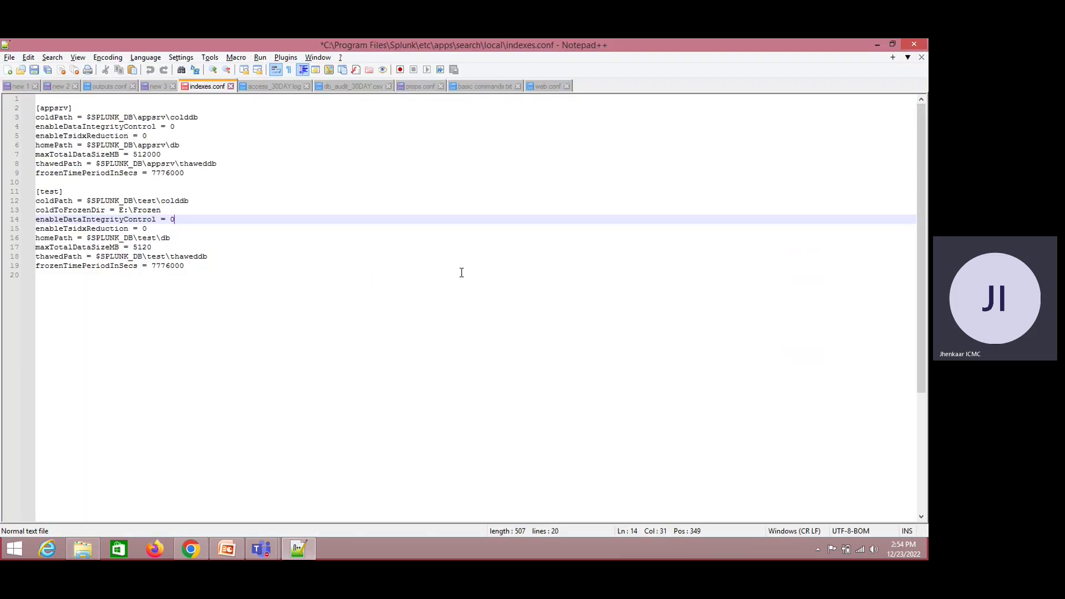
{"action": "left_click", "coordinate": [50, 192]}
{"action": "double_click", "coordinate": [50, 192]}
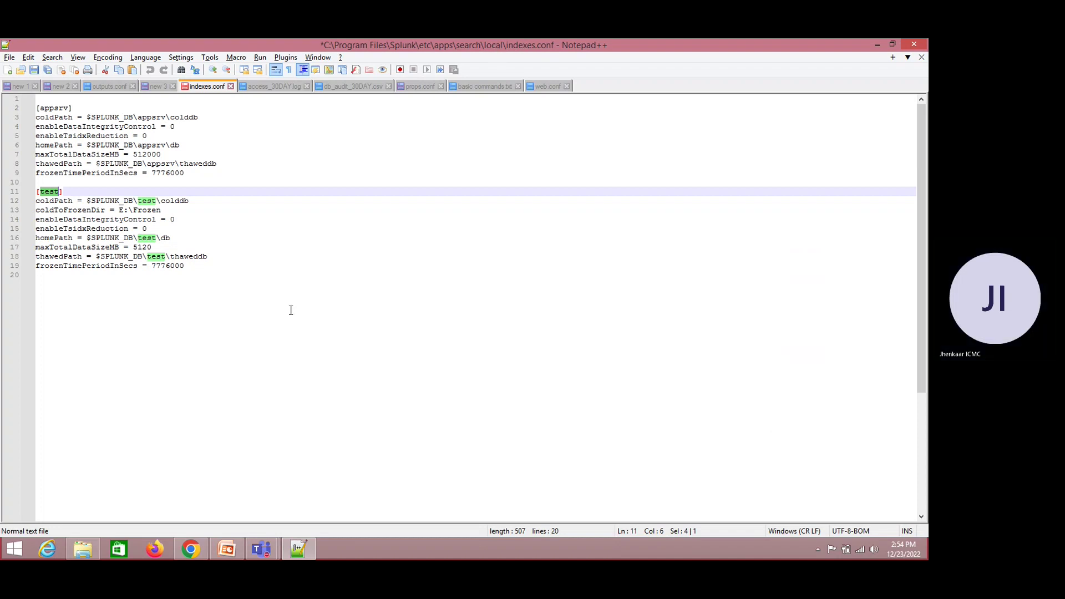
{"action": "key", "text": "alt+Tab"}
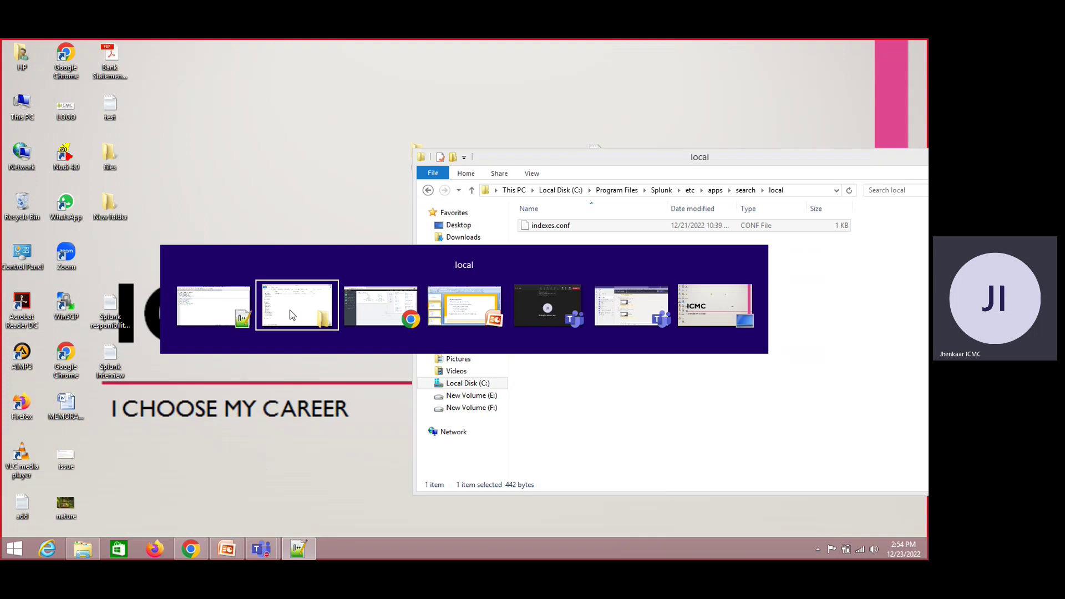
{"action": "key", "text": "alt+Tab"}
{"action": "key", "text": "alt+Tab"}
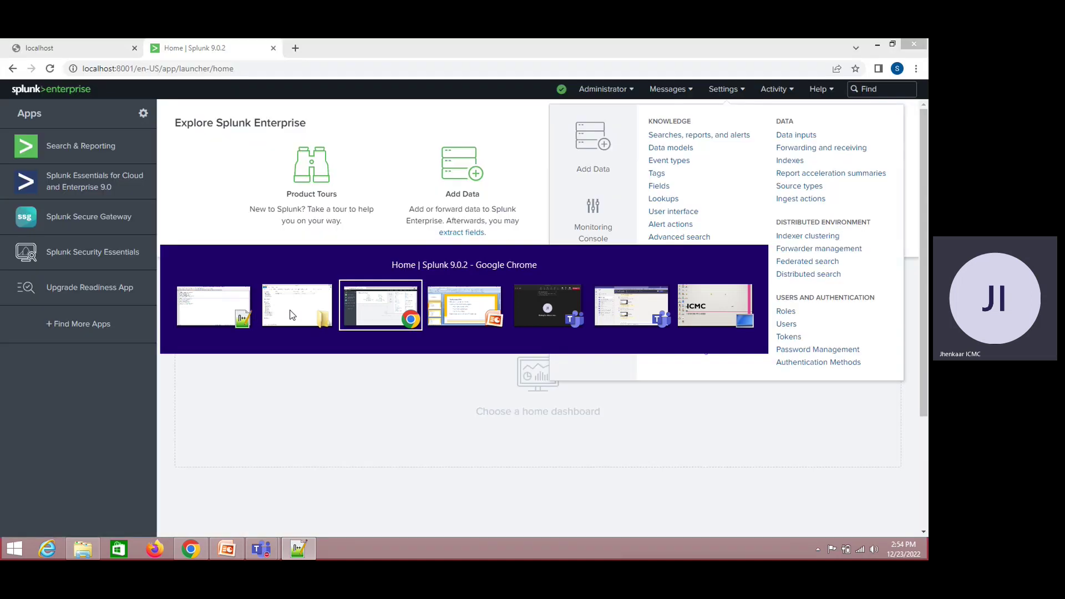
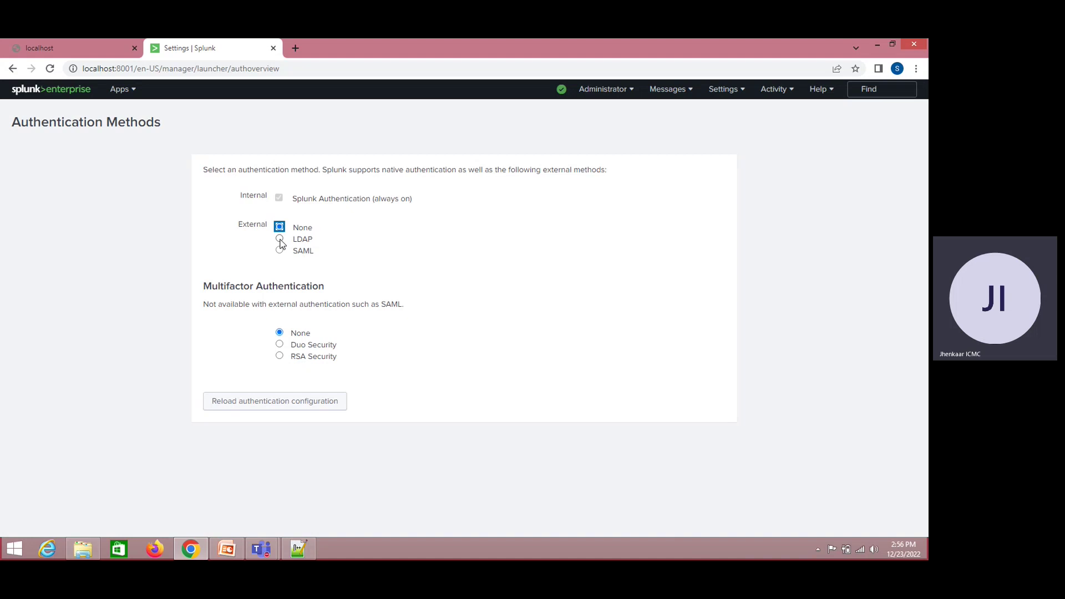
Choose LDAP as the external authentication method and view the empty LDAP strategies list
{"action": "left_click", "coordinate": [279, 240]}
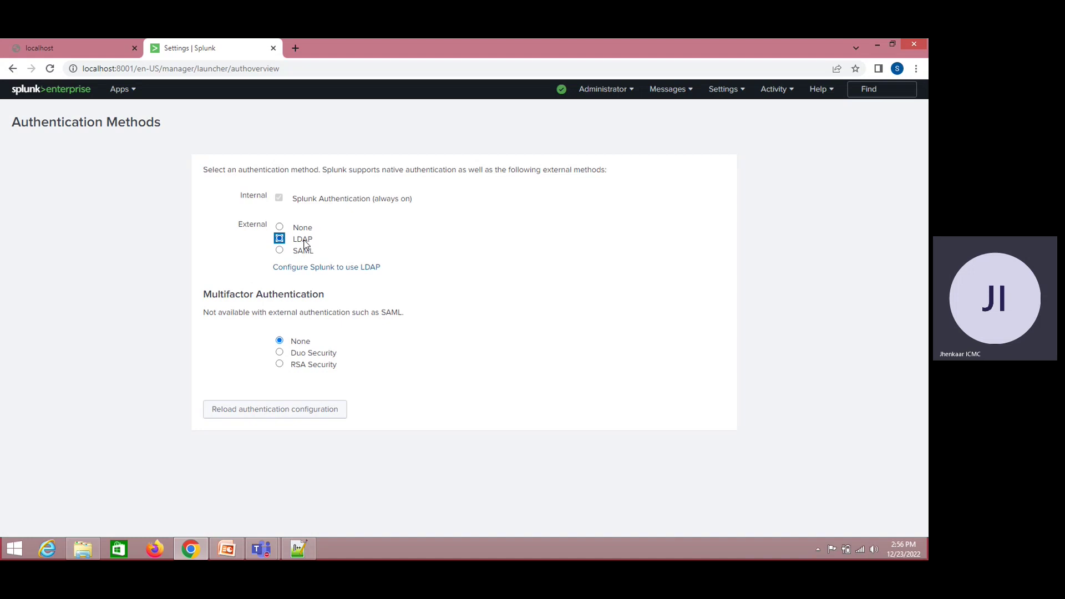
{"action": "left_click", "coordinate": [335, 268]}
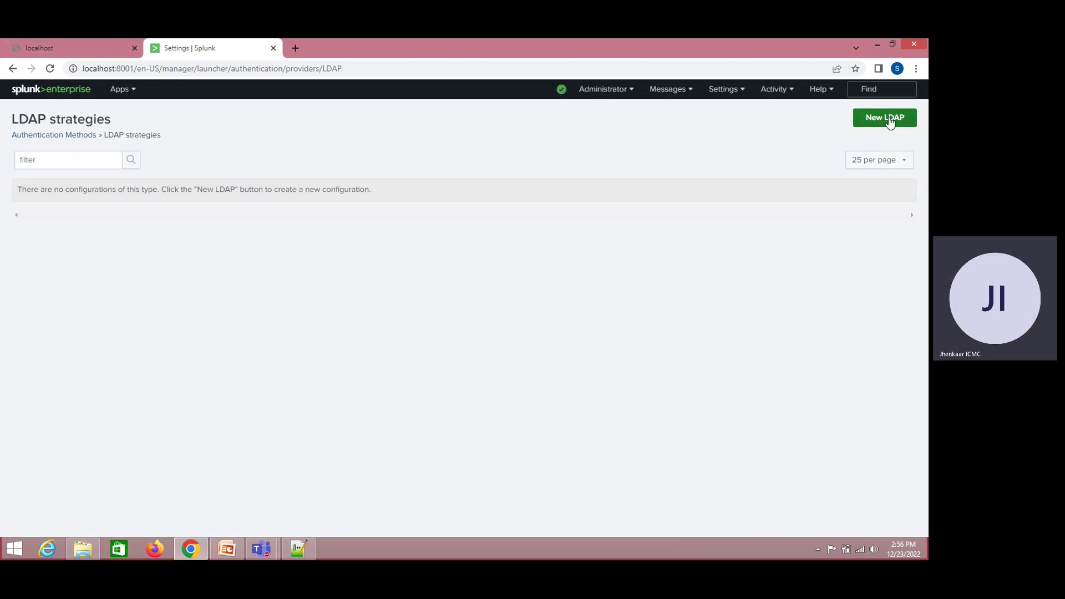
{"action": "left_click", "coordinate": [12, 68]}
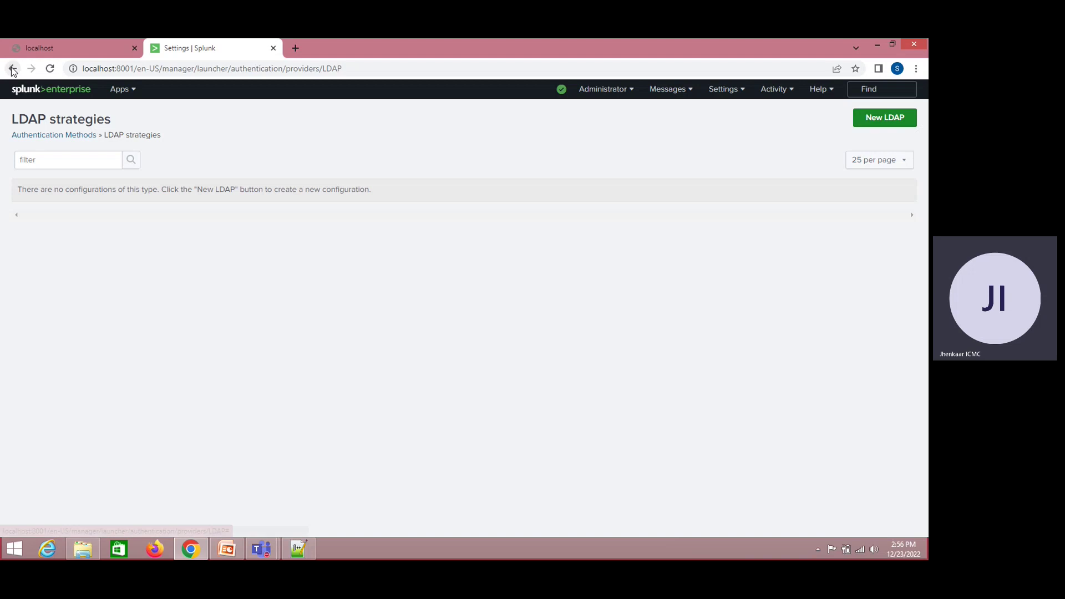
{"action": "key", "text": "alt+Tab"}
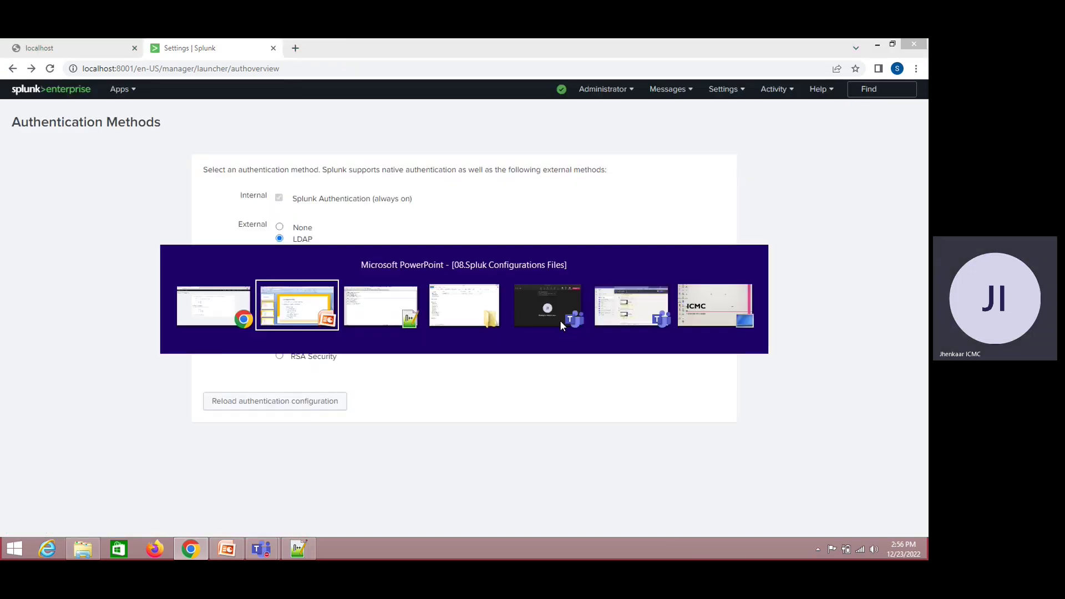
Browse File Explorer to Splunk's etc\system\default folder and bring up authentication.conf's options
{"action": "key", "text": "alt+Tab"}
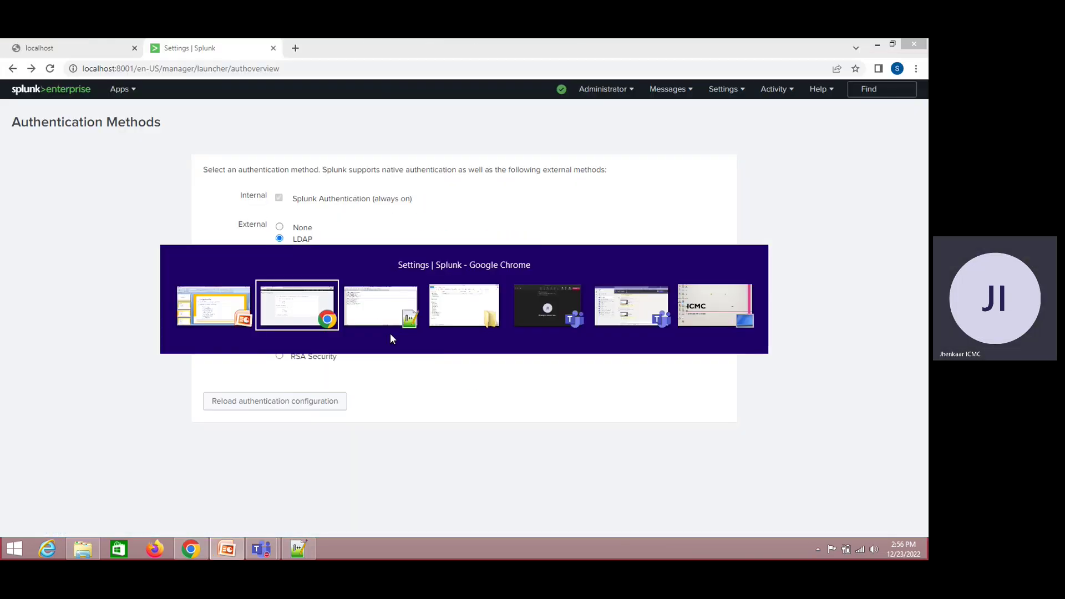
{"action": "key", "text": "alt+Tab"}
{"action": "key", "text": "alt+Tab"}
{"action": "key", "text": "Tab"}
{"action": "key", "text": "Tab"}
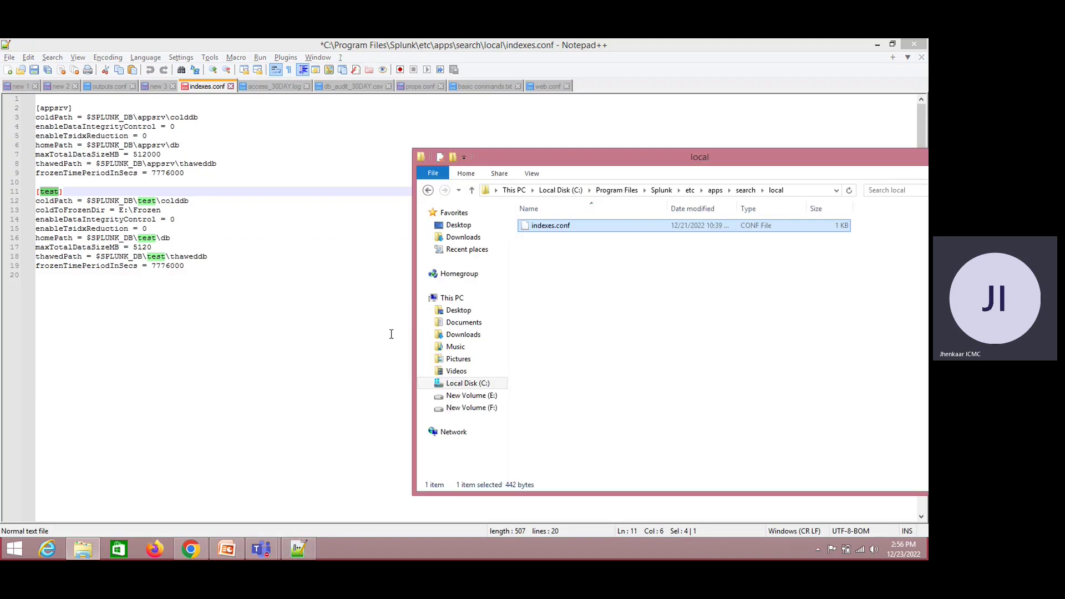
{"action": "left_click", "coordinate": [691, 189]}
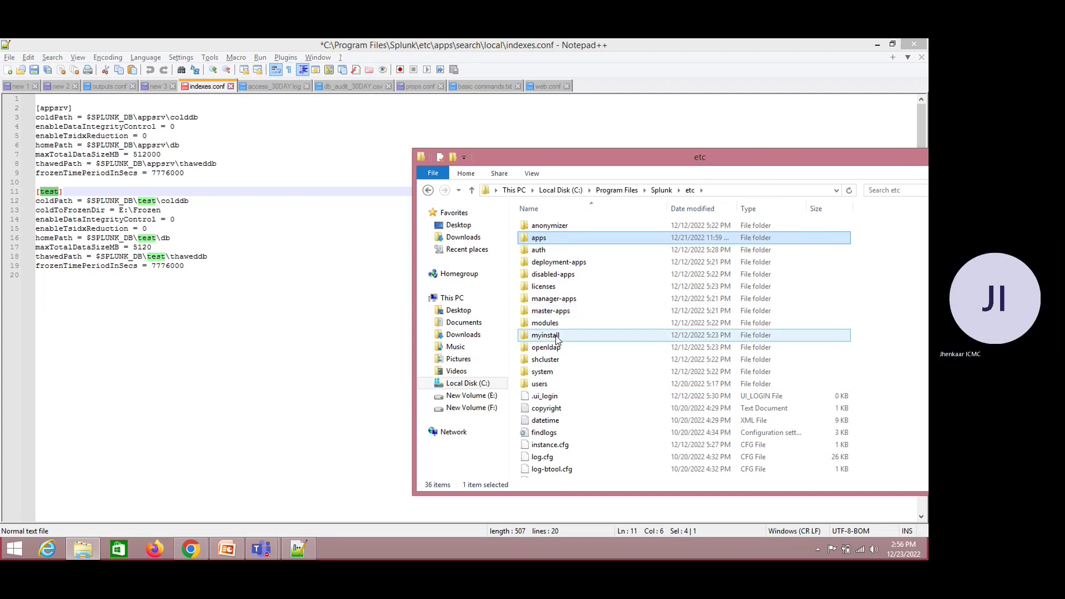
{"action": "double_click", "coordinate": [548, 373]}
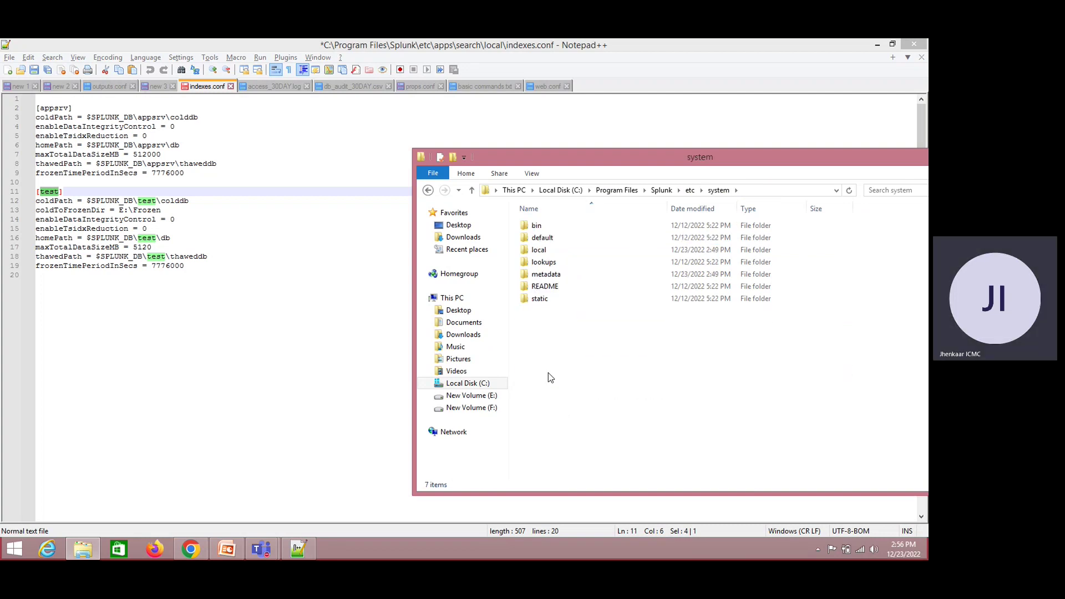
{"action": "double_click", "coordinate": [549, 239]}
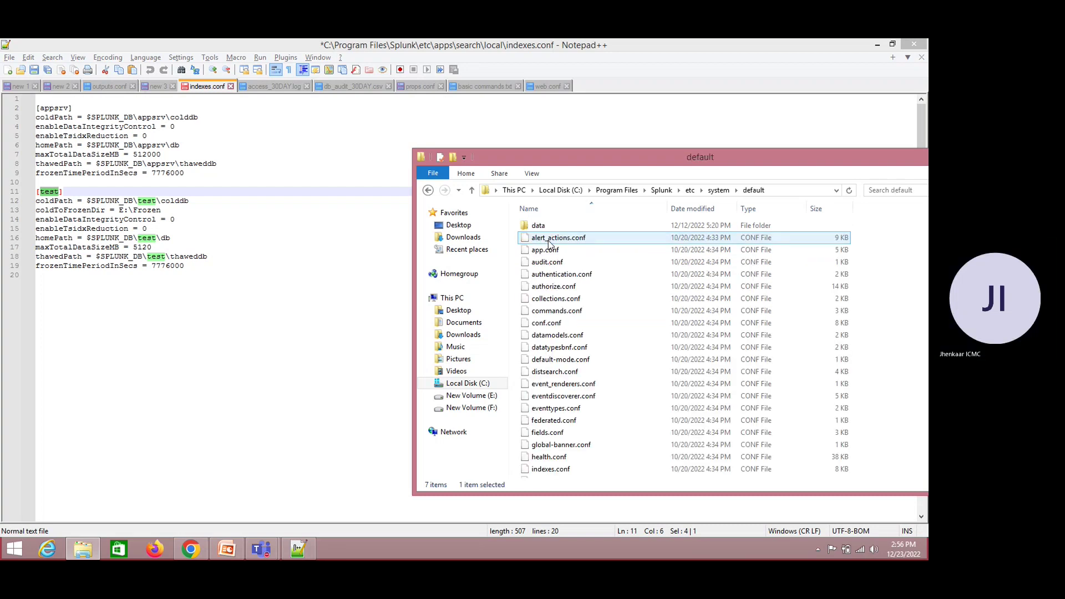
{"action": "left_click", "coordinate": [567, 275]}
{"action": "right_click", "coordinate": [567, 275]}
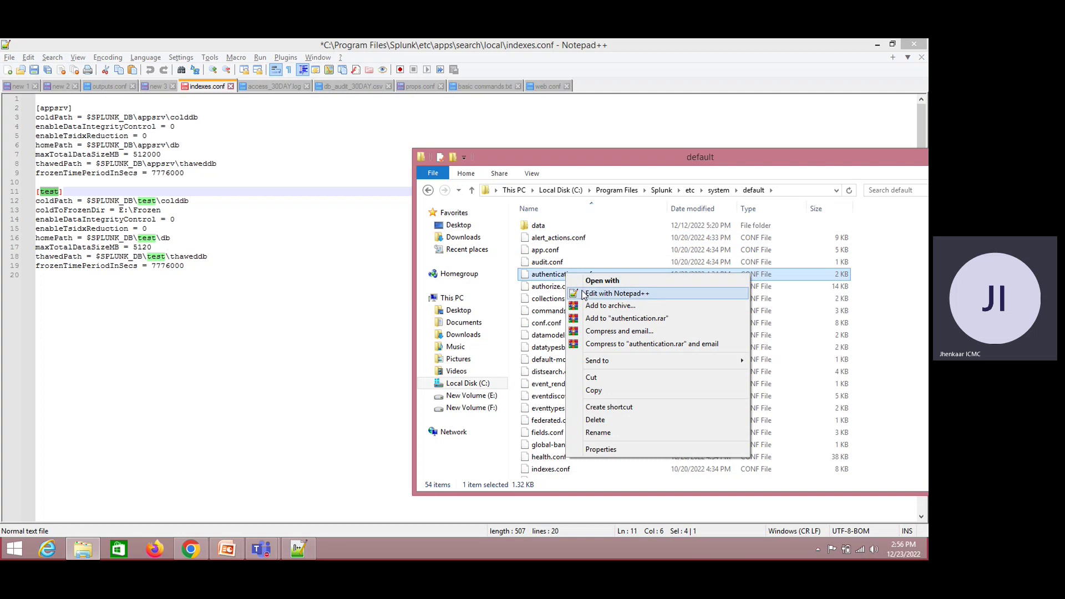
Open the default authentication.conf in Notepad++ and scroll to the [splunk_auth] stanza
{"action": "left_click", "coordinate": [584, 292]}
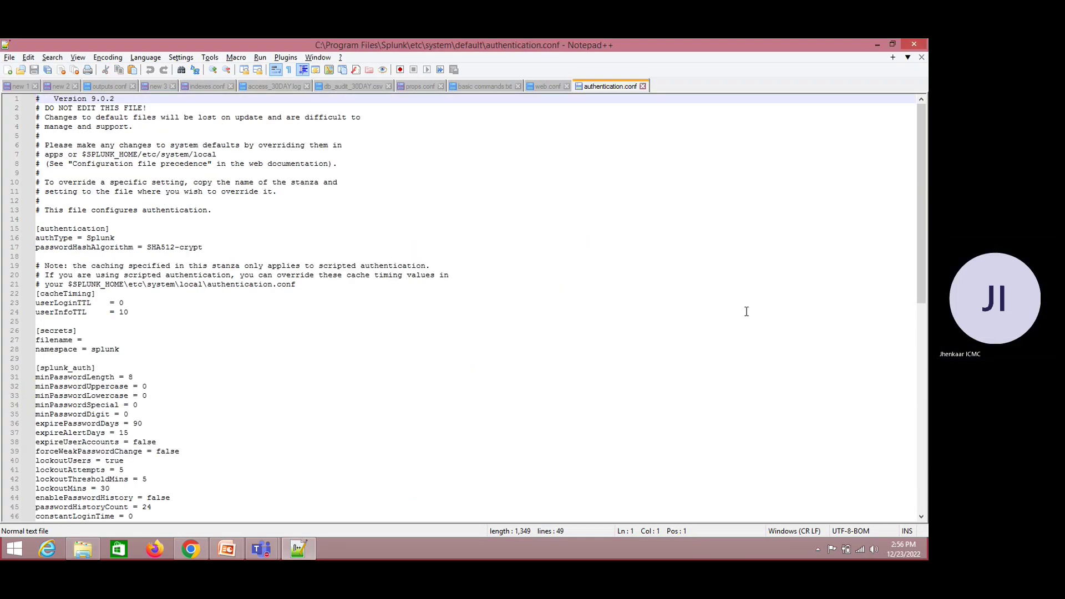
{"action": "left_click_drag", "start_coordinate": [922, 236], "coordinate": [907, 176]}
{"action": "left_click_drag", "start_coordinate": [922, 232], "coordinate": [922, 251]}
{"action": "left_click", "coordinate": [59, 340]}
Highlight the minPasswordLength, minPasswordUppercase, minPasswordLowercase and minPasswordSpecial password rules
{"action": "double_click", "coordinate": [59, 341]}
{"action": "double_click", "coordinate": [95, 351]}
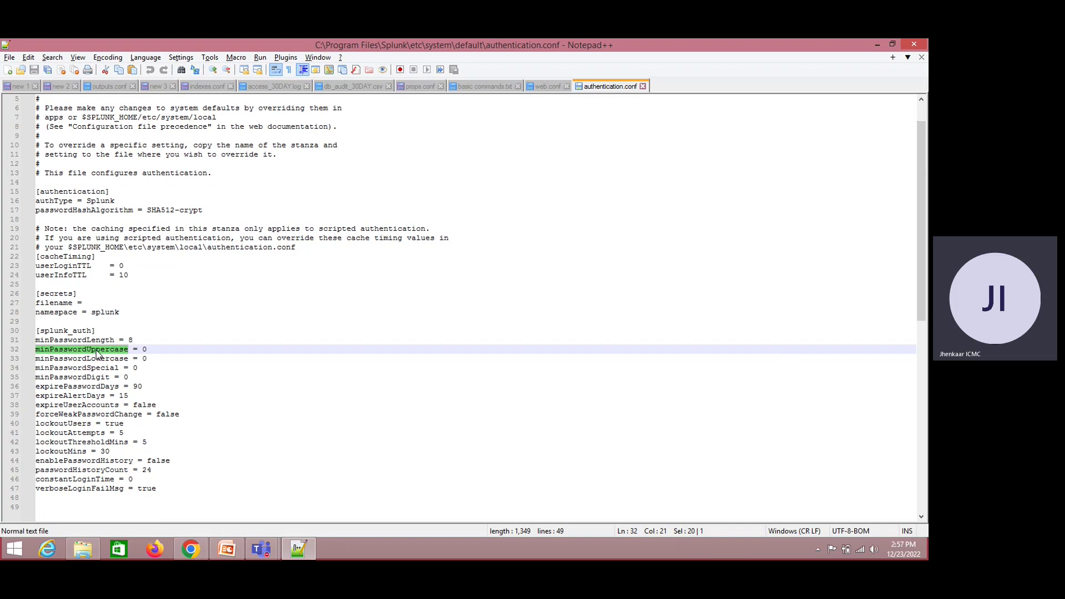
{"action": "double_click", "coordinate": [95, 359]}
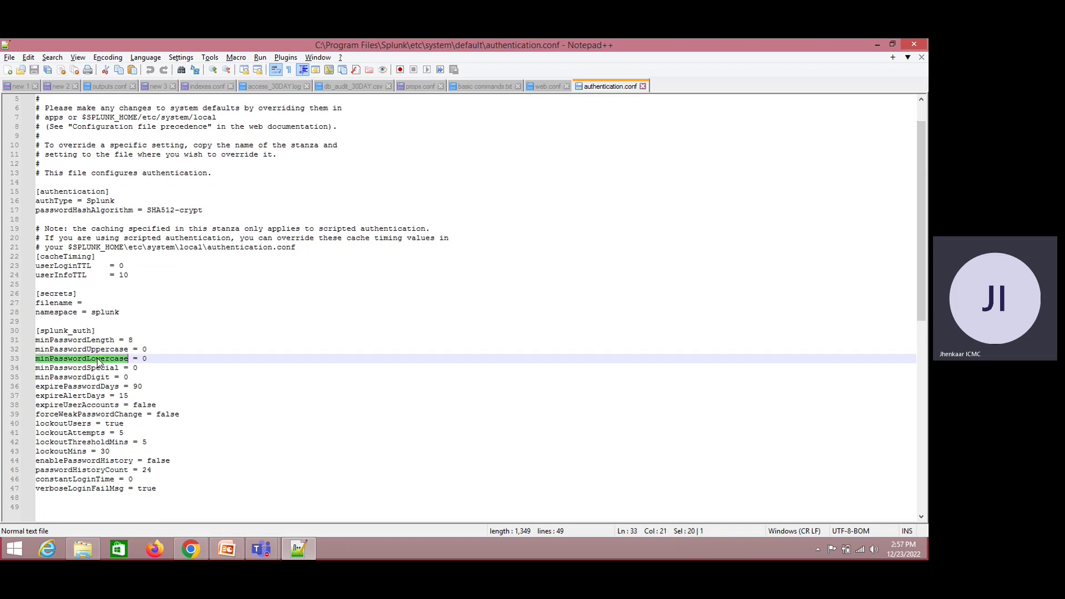
{"action": "left_click", "coordinate": [177, 494]}
{"action": "left_click_drag", "start_coordinate": [177, 494], "coordinate": [107, 398]}
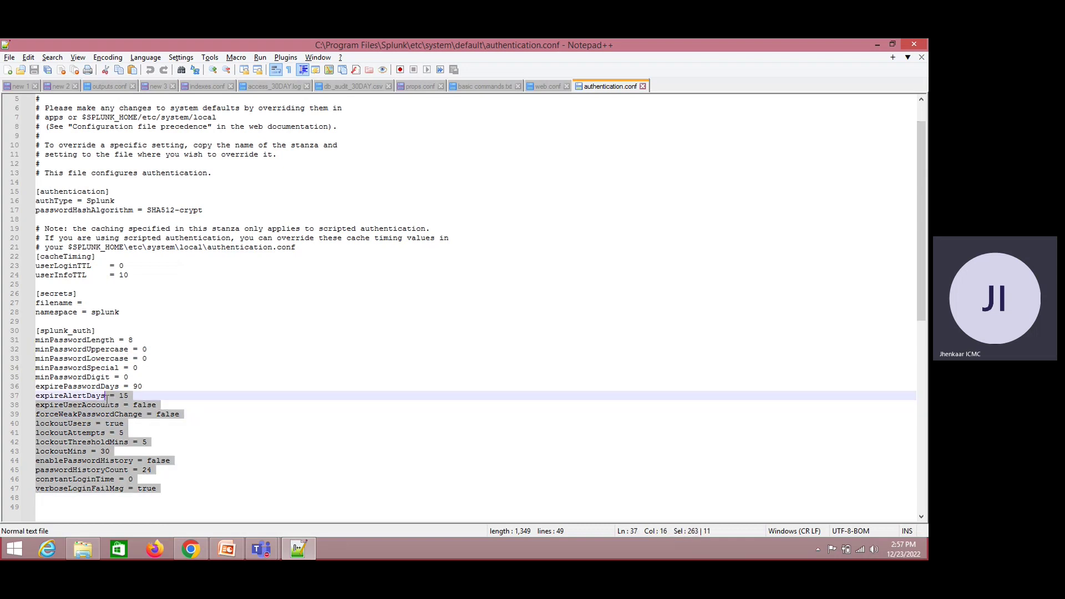
{"action": "left_click", "coordinate": [187, 489]}
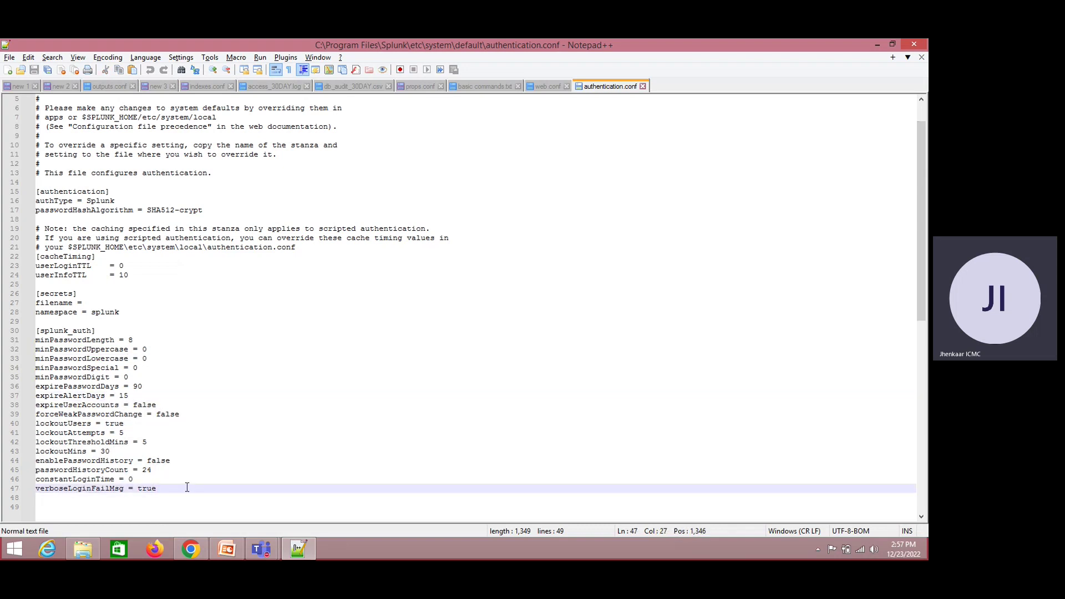
{"action": "left_click_drag", "start_coordinate": [187, 488], "coordinate": [75, 341]}
{"action": "double_click", "coordinate": [85, 367]}
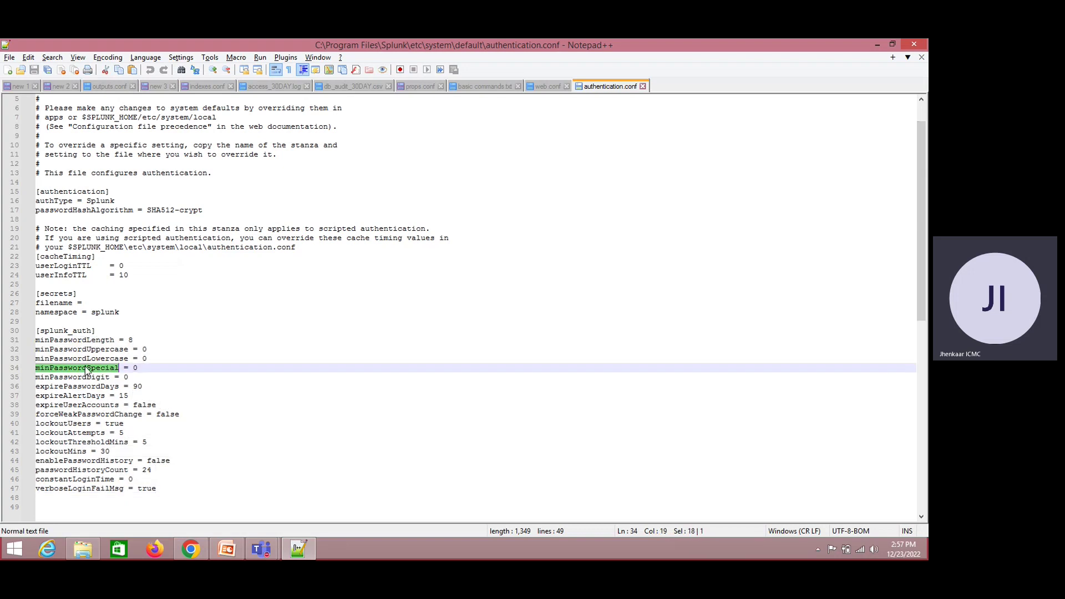
{"action": "key", "text": "alt+Tab"}
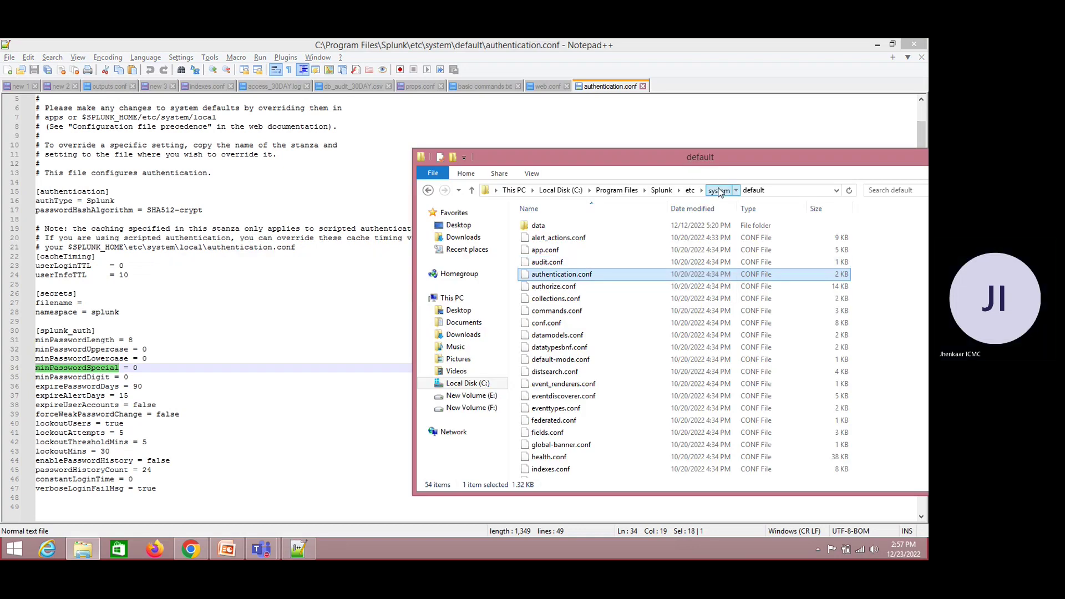
Open the system\local authentication.conf in Notepad++
{"action": "left_click", "coordinate": [718, 190]}
{"action": "double_click", "coordinate": [551, 251]}
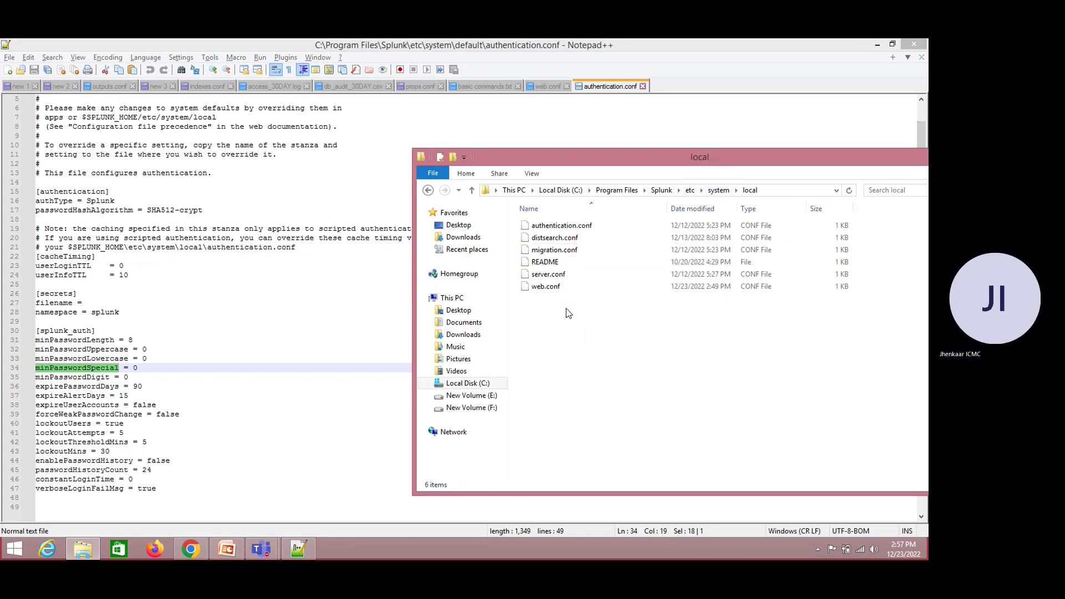
{"action": "right_click", "coordinate": [575, 226]}
{"action": "left_click", "coordinate": [604, 247]}
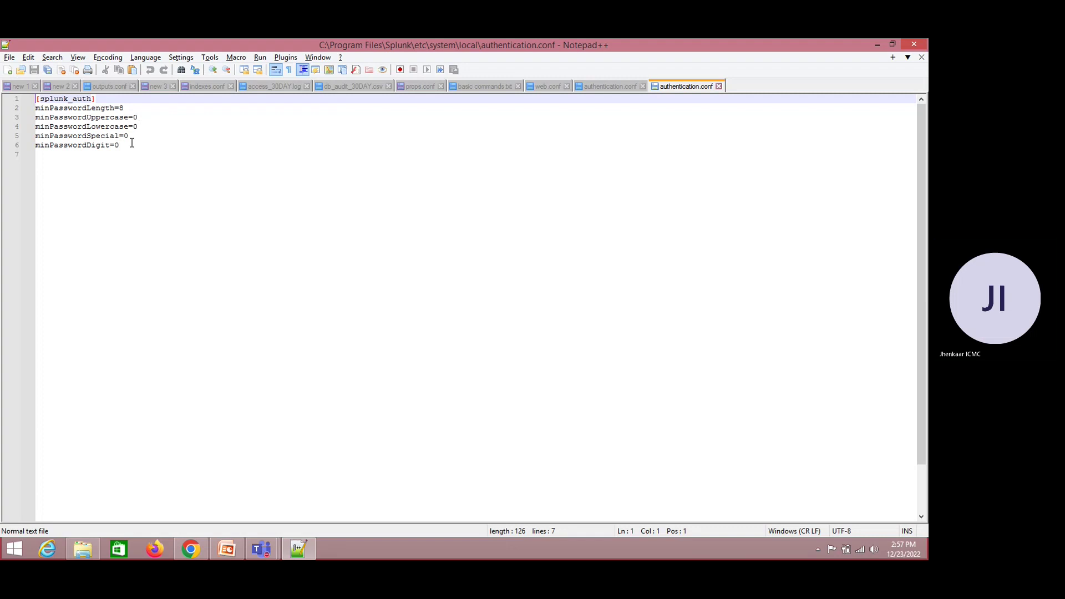
Change minPasswordLength to 10 and back to 8, then save and close the file
{"action": "double_click", "coordinate": [86, 108]}
{"action": "left_click", "coordinate": [140, 109]}
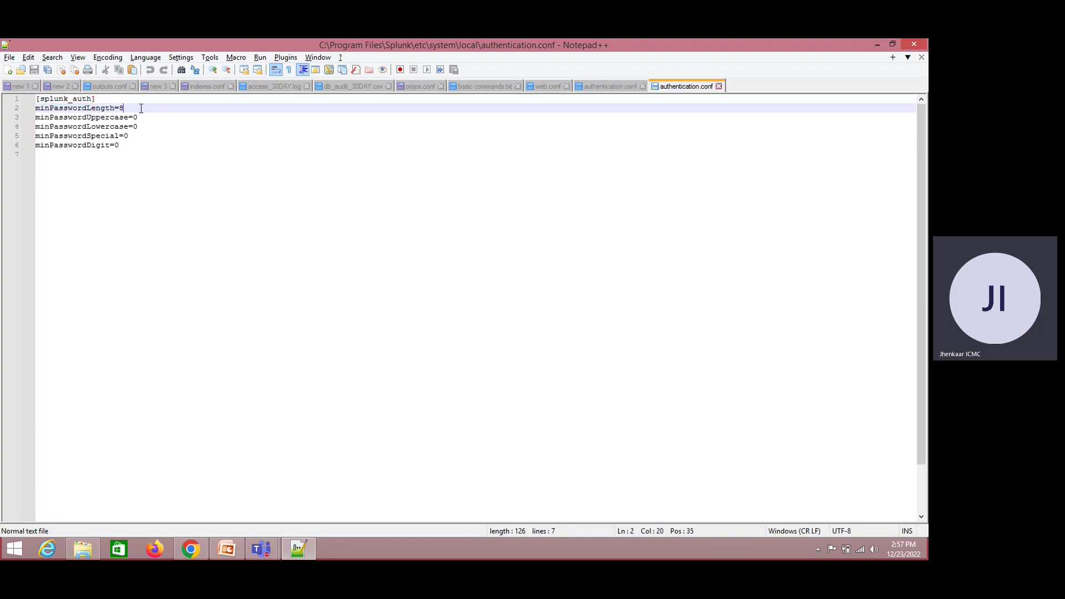
{"action": "key", "text": "BackSpace"}
{"action": "type", "text": "10"}
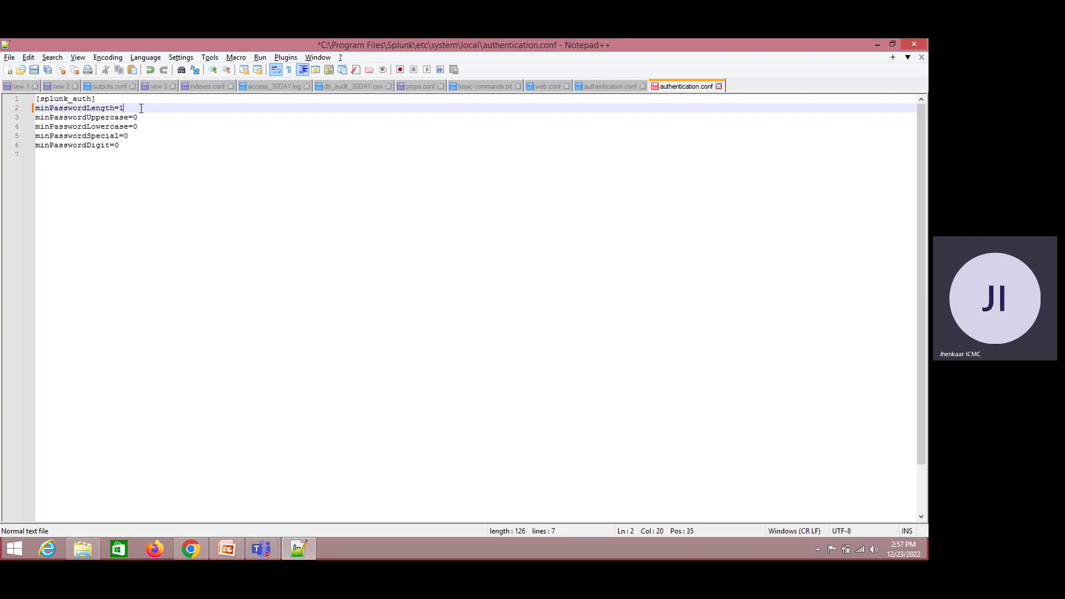
{"action": "key", "text": "BackSpace"}
{"action": "key", "text": "BackSpace"}
{"action": "type", "text": "8"}
{"action": "key", "text": "ctrl+s"}
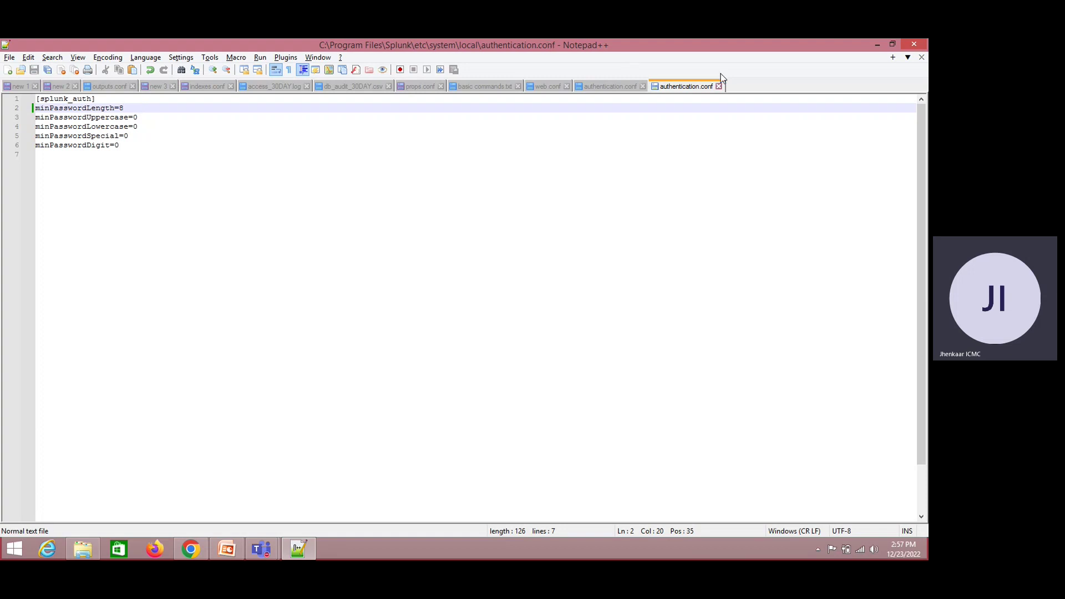
{"action": "left_click", "coordinate": [719, 86]}
Show the Configuration Files slide and move Explorer up to Splunk's etc\system folder
{"action": "key", "text": "alt+Tab"}
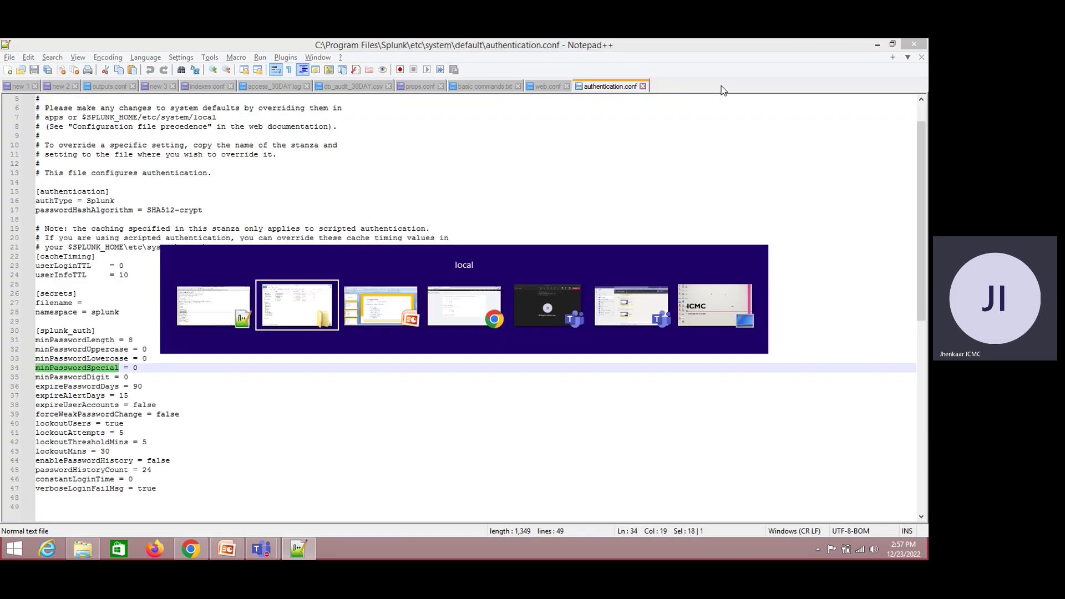
{"action": "key", "text": "alt+Tab"}
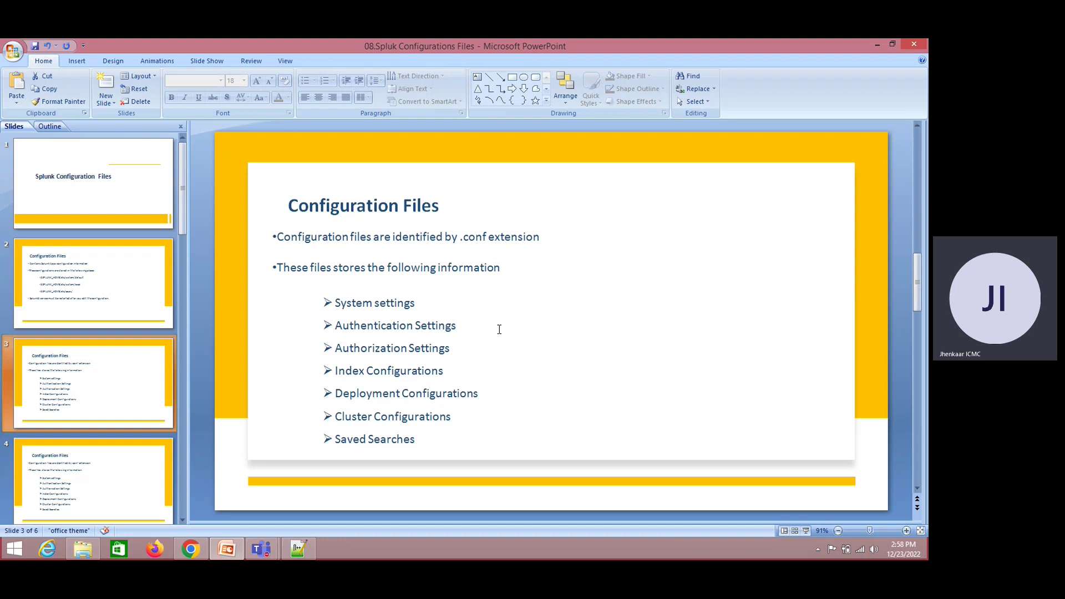
{"action": "key", "text": "alt+Tab"}
{"action": "key", "text": "alt+Tab"}
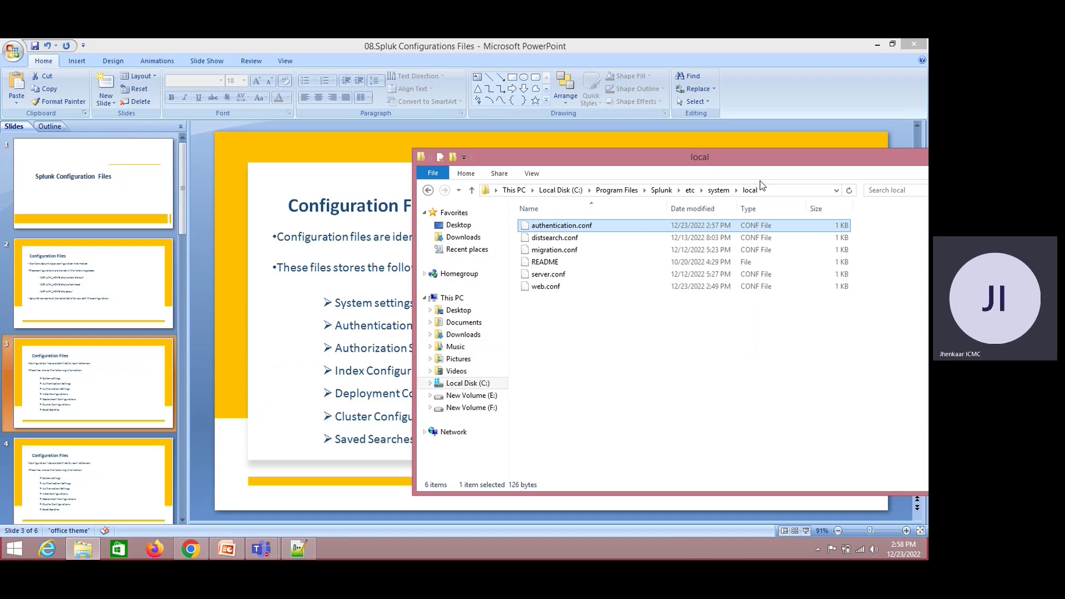
{"action": "left_click", "coordinate": [720, 190]}
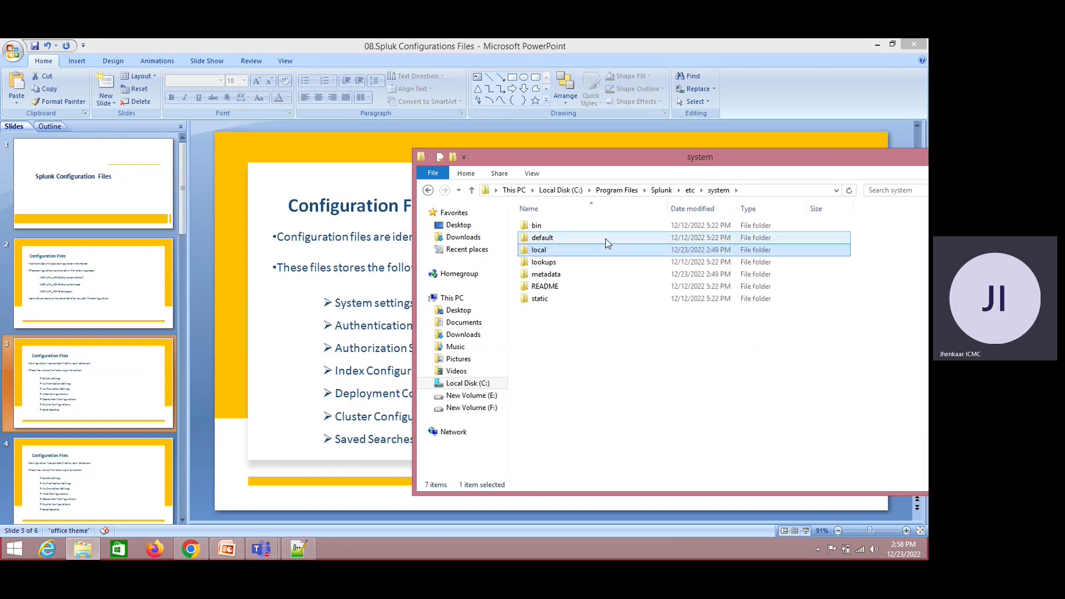
{"action": "key", "text": "alt+Tab"}
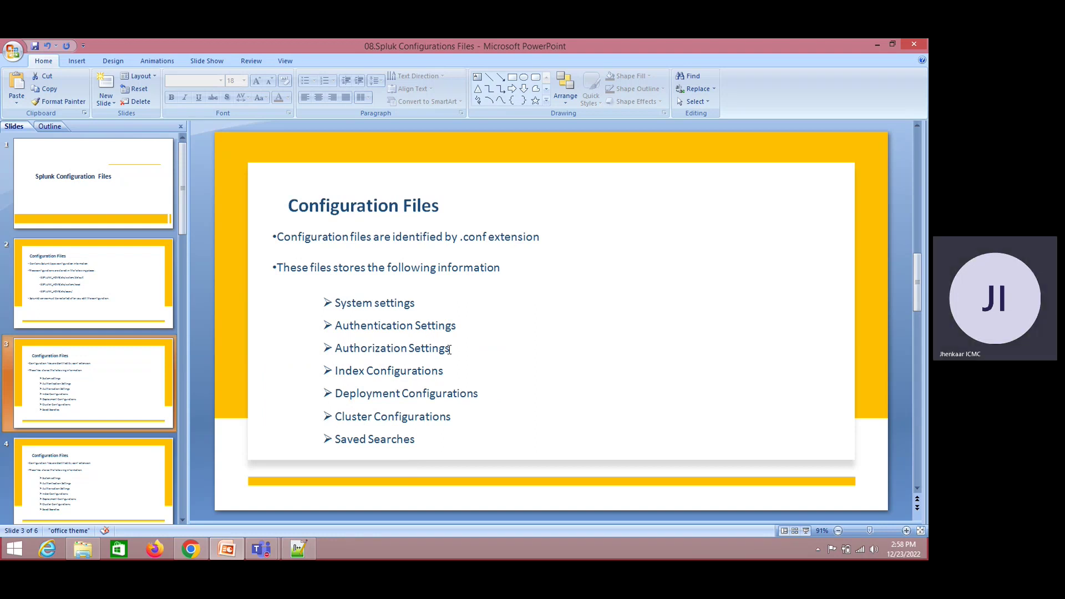
{"action": "key", "text": "alt+Tab"}
{"action": "key", "text": "alt+Tab"}
{"action": "key", "text": "alt+Tab"}
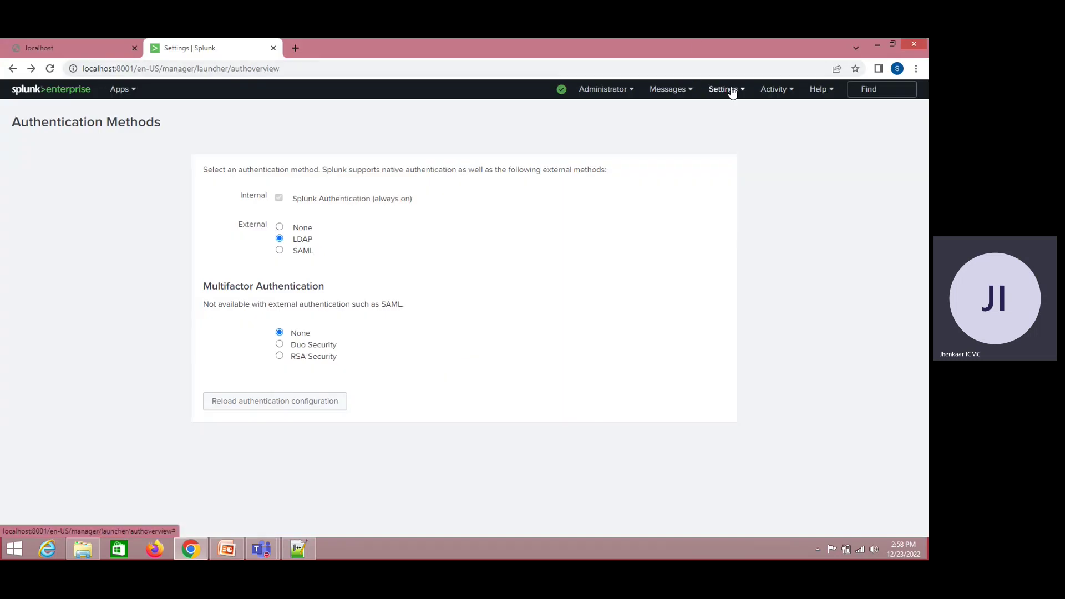
Visit the Roles page, then open the Users page listing the admin and user accounts
{"action": "left_click", "coordinate": [732, 90]}
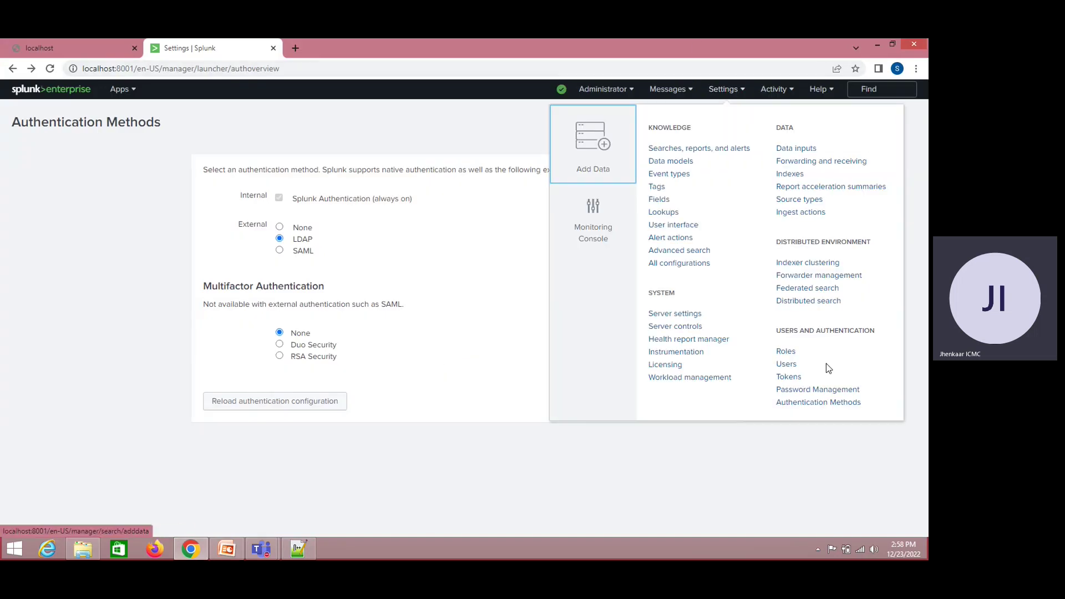
{"action": "left_click", "coordinate": [786, 353]}
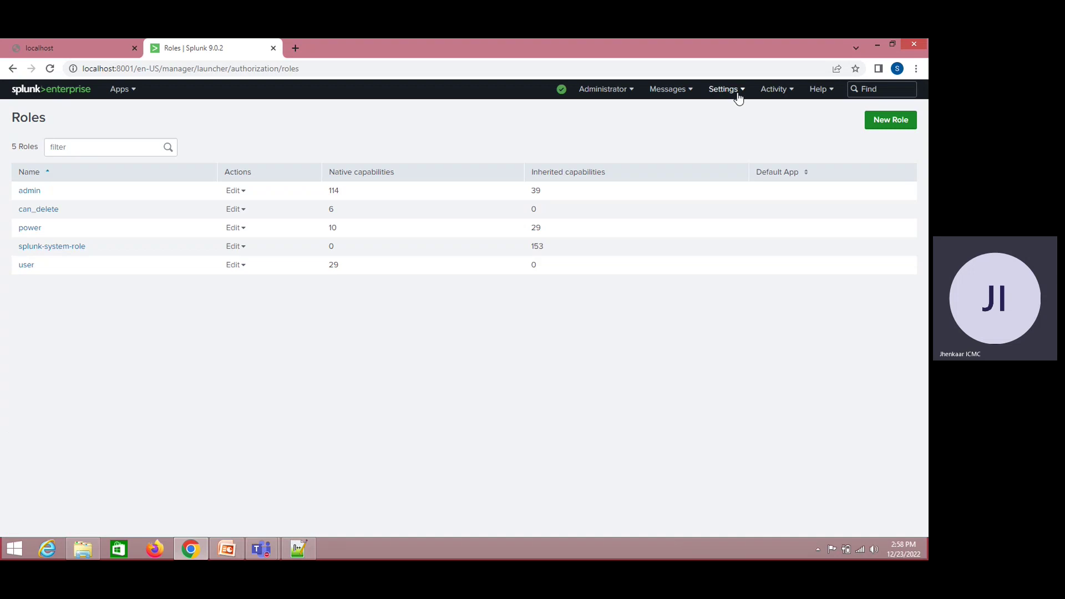
{"action": "left_click", "coordinate": [738, 95]}
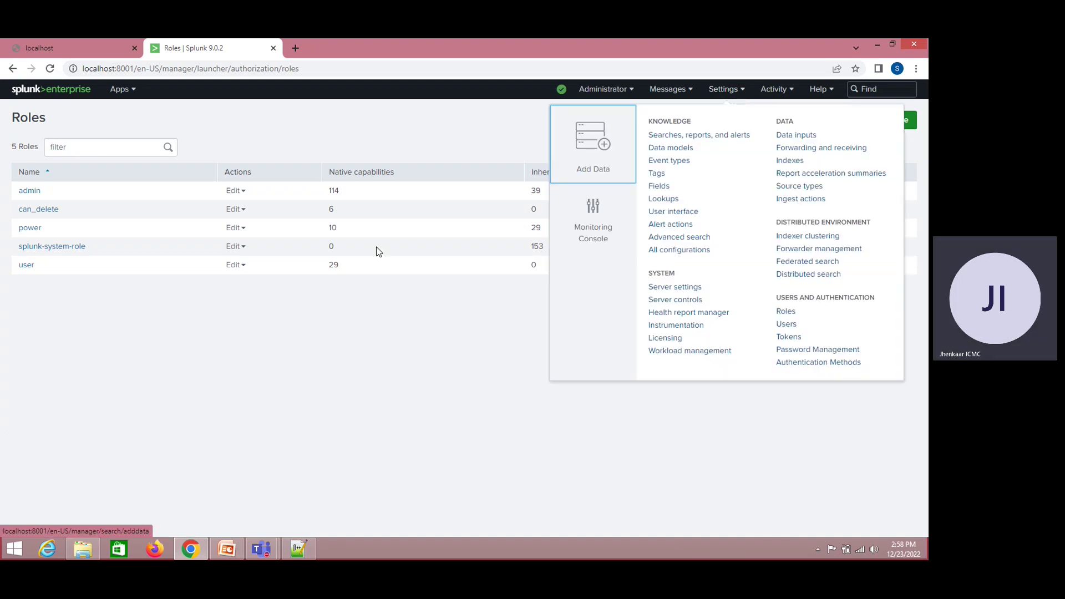
{"action": "left_click", "coordinate": [346, 388]}
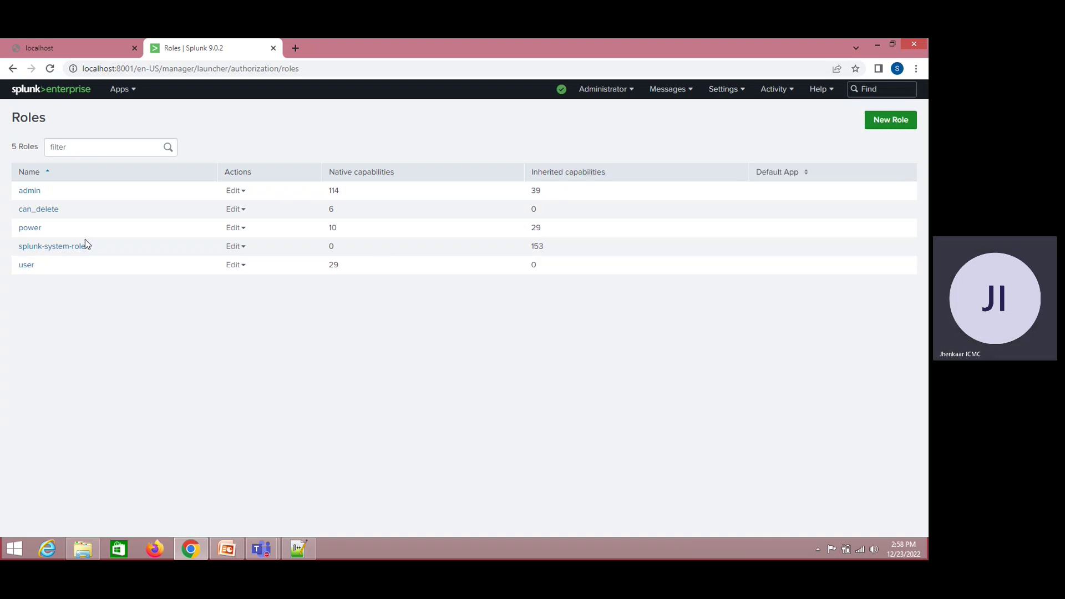
{"action": "left_click", "coordinate": [727, 92]}
{"action": "left_click", "coordinate": [788, 328]}
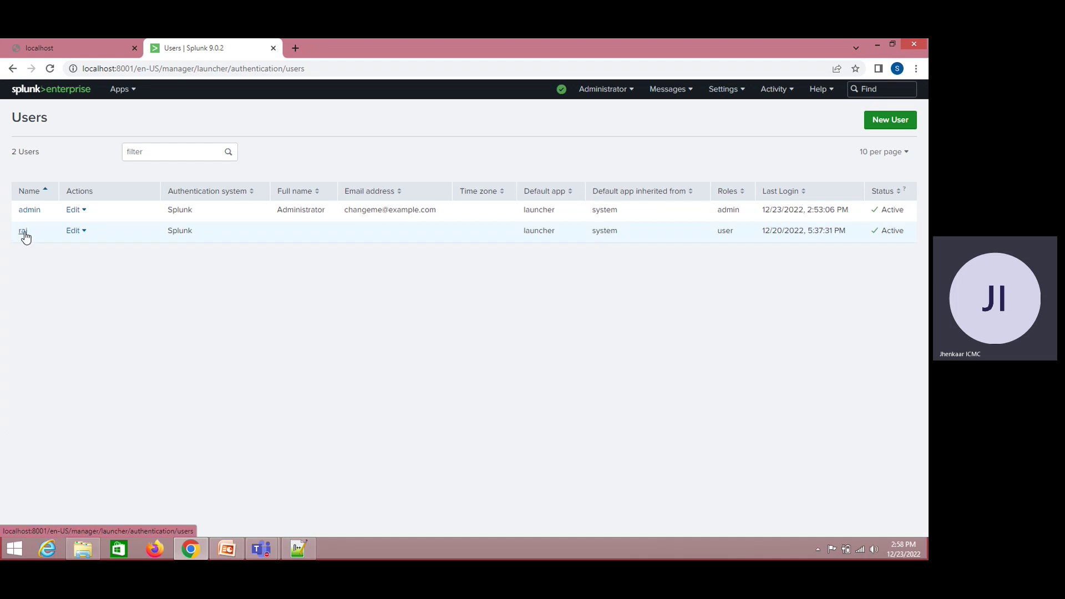
{"action": "key", "text": "alt+Tab"}
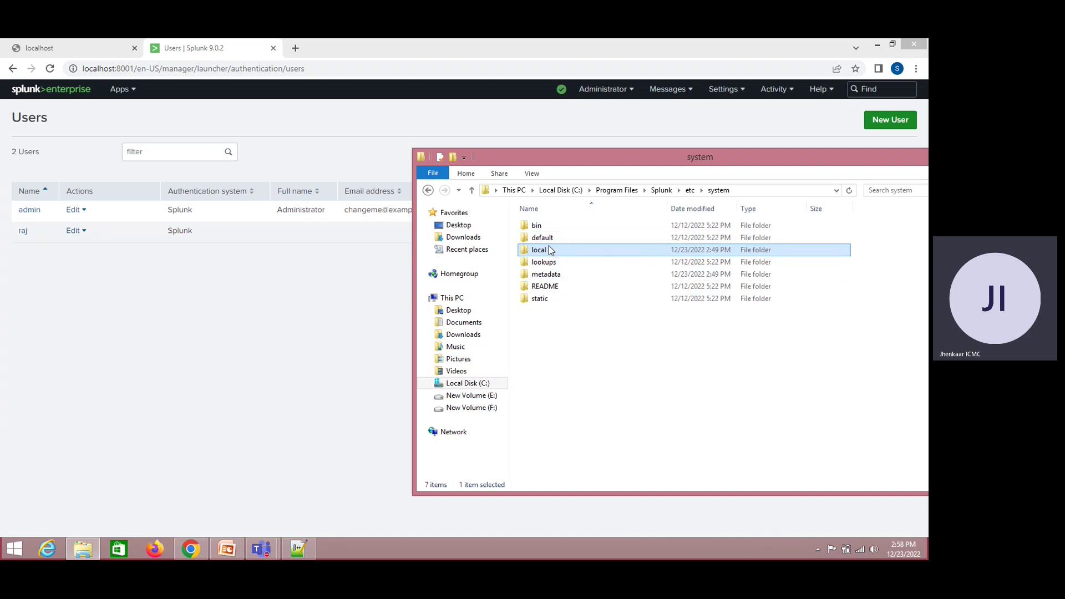
Open Splunk's etc\users folder to show the per-user subfolders, then return to the browser
{"action": "key", "text": "alt+Tab"}
{"action": "key", "text": "alt+Tab"}
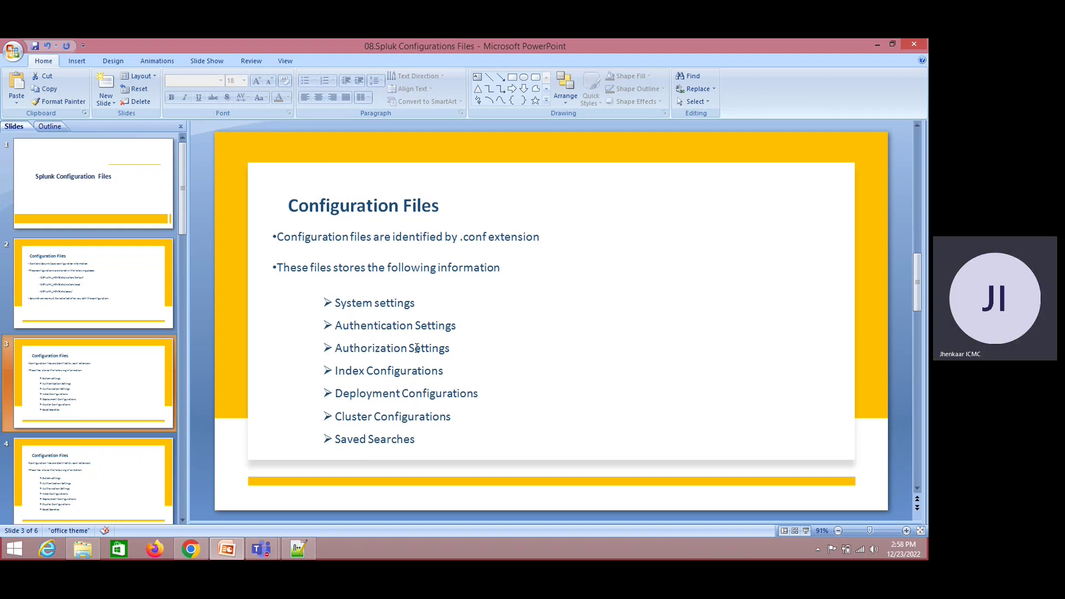
{"action": "key", "text": "alt+Tab"}
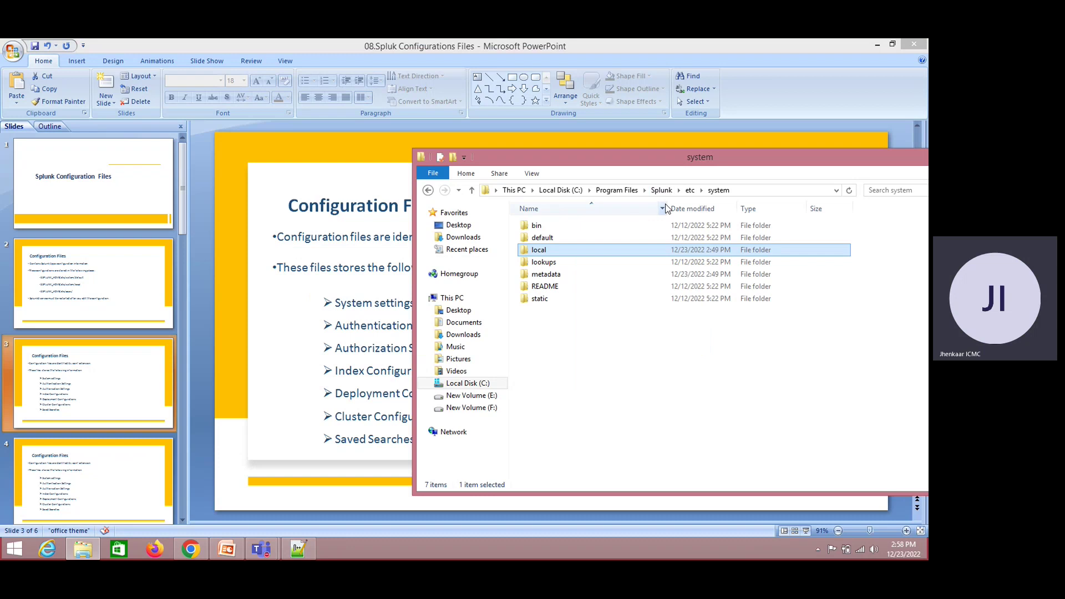
{"action": "left_click", "coordinate": [690, 191]}
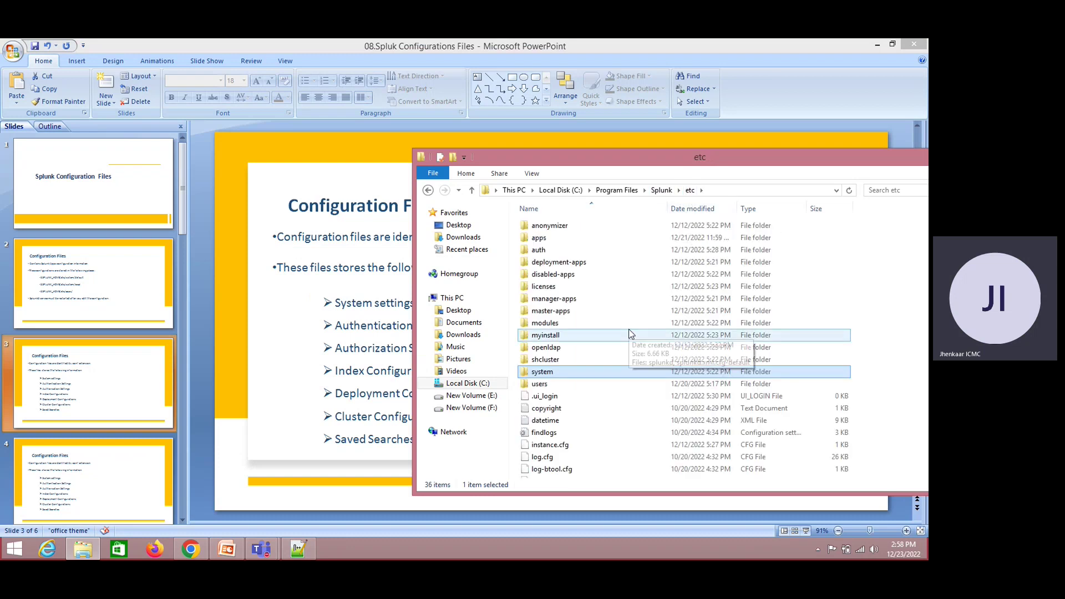
{"action": "double_click", "coordinate": [549, 384]}
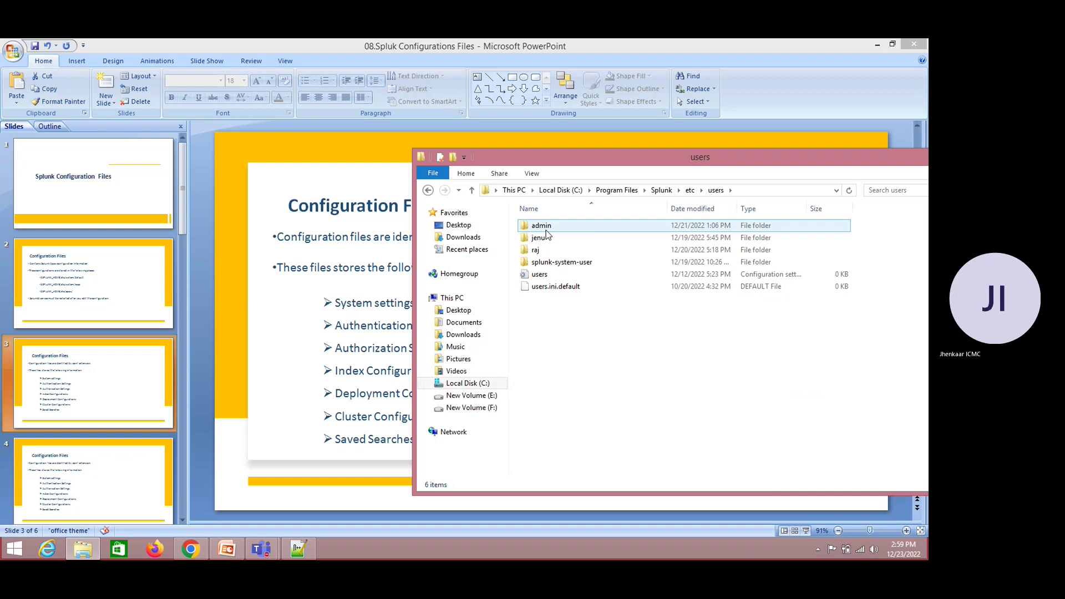
{"action": "left_click", "coordinate": [541, 252]}
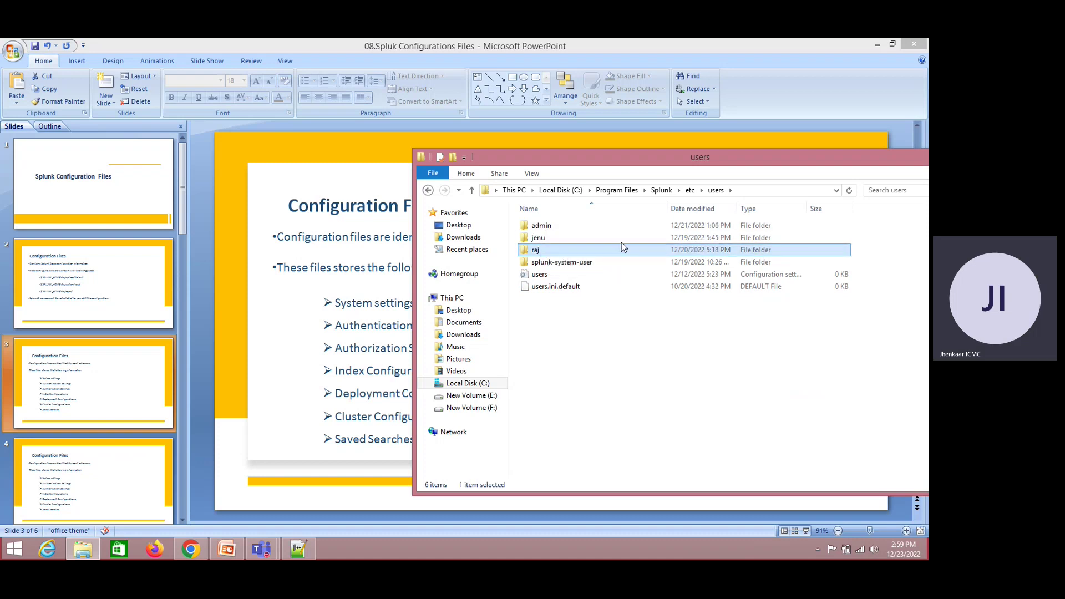
{"action": "left_click", "coordinate": [577, 352]}
{"action": "key", "text": "alt+Tab"}
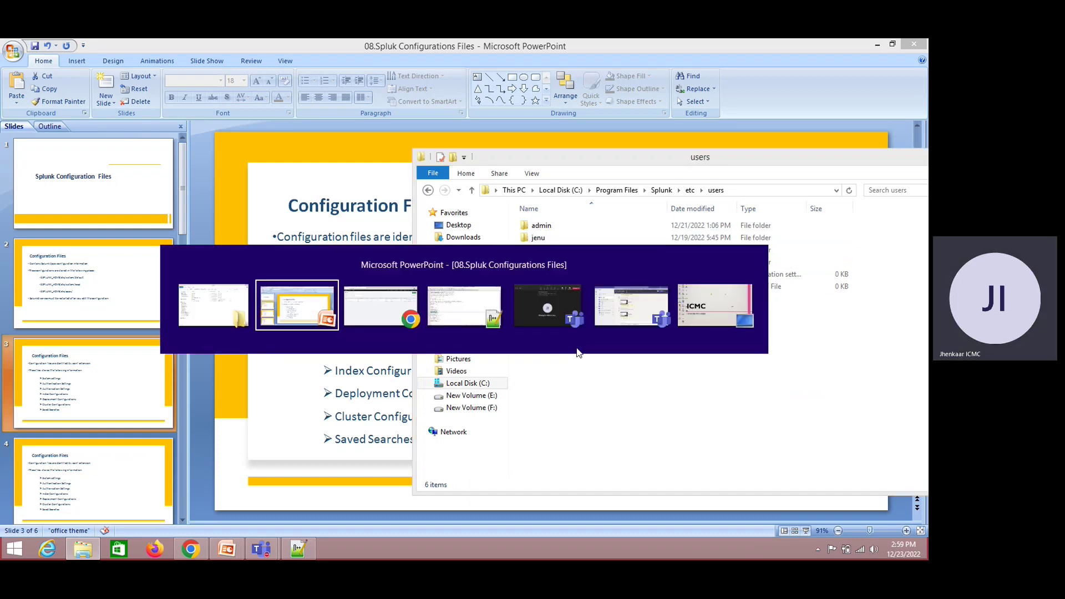
{"action": "key", "text": "alt+Tab"}
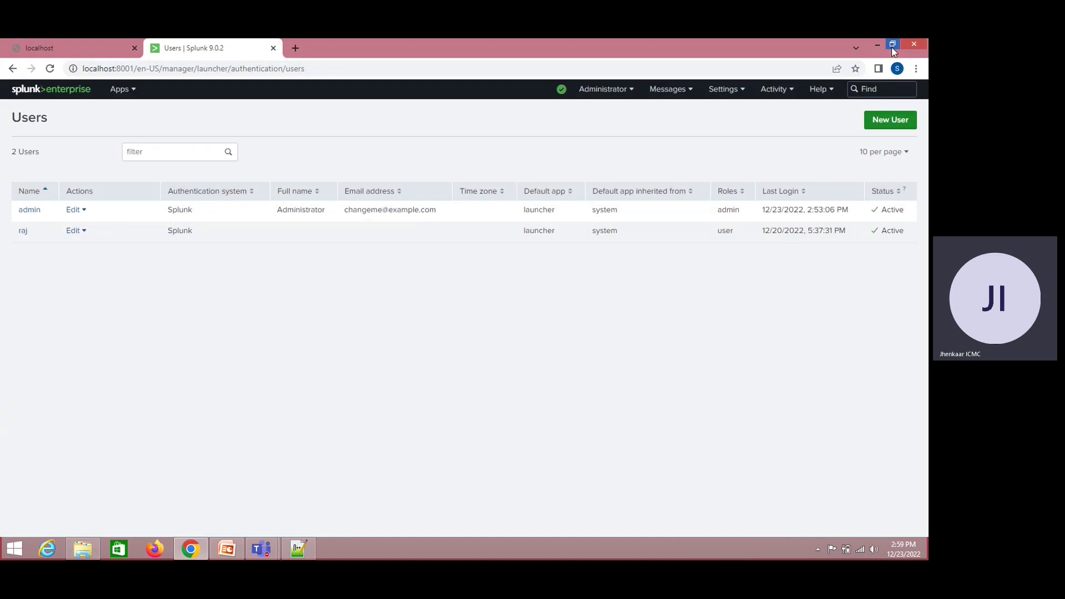
Start a new Splunk user and enter the account name
{"action": "left_click", "coordinate": [891, 120]}
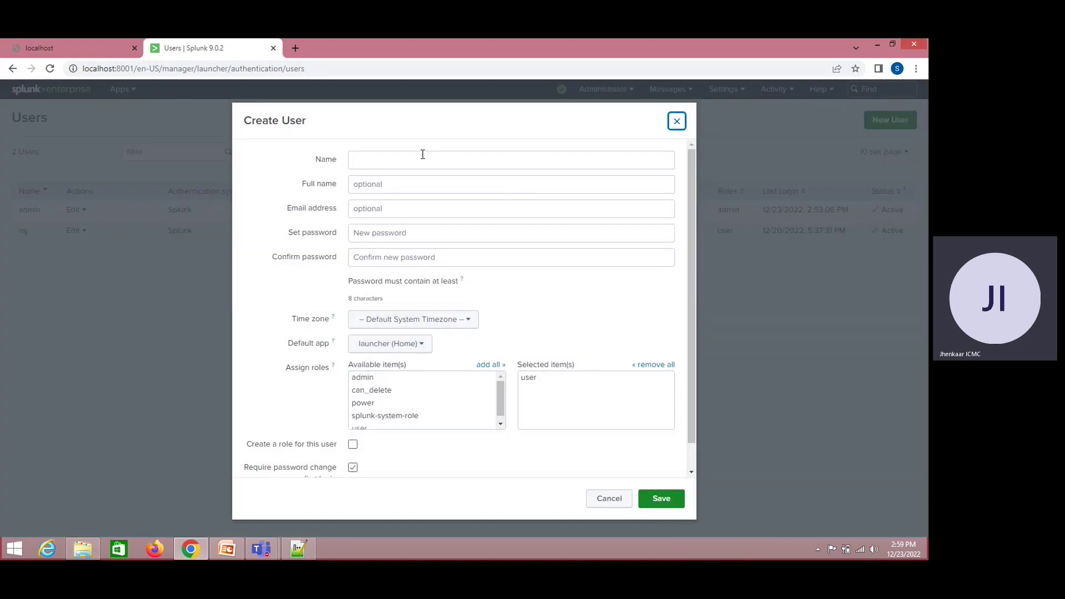
{"action": "left_click", "coordinate": [423, 157]}
{"action": "key", "text": "BackSpace"}
{"action": "key", "text": "BackSpace"}
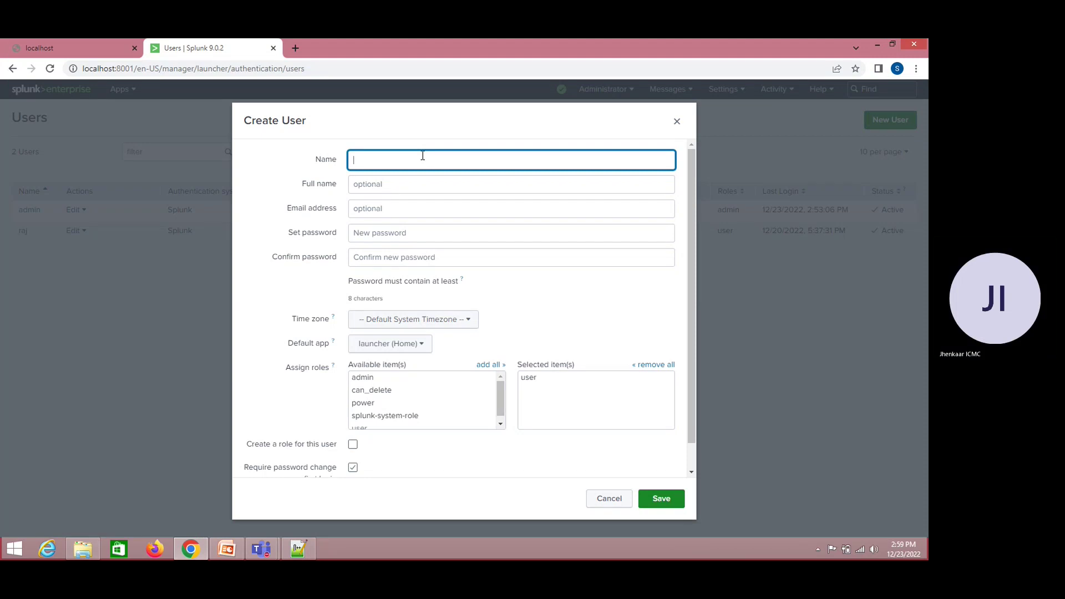
{"action": "type", "text": "jon"}
{"action": "key", "text": "BackSpace"}
{"action": "type", "text": "hon"}
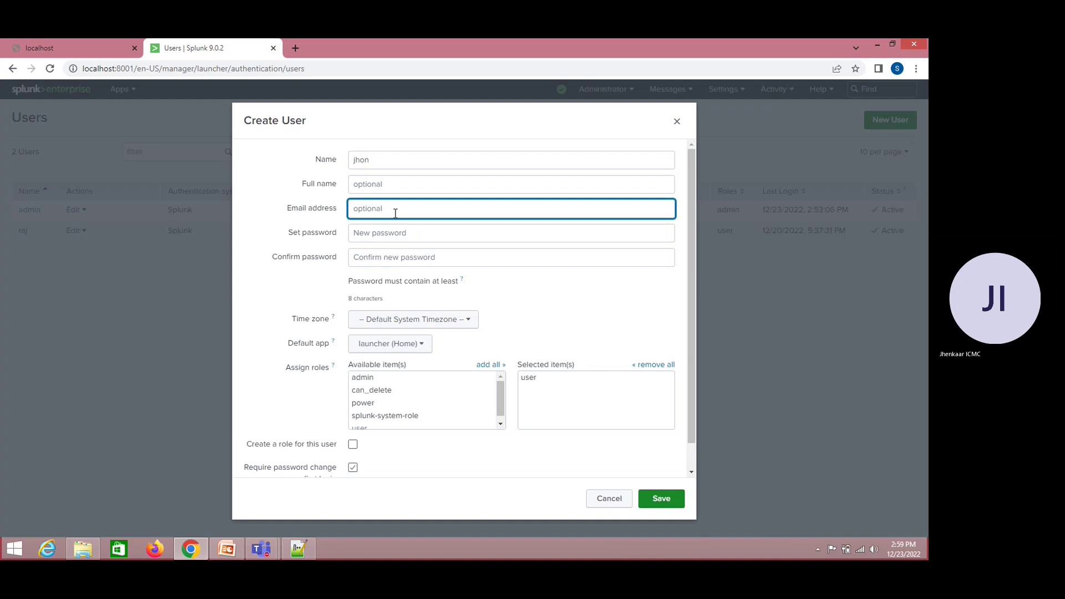
Enter and confirm the password, turn off 'Require password change', and save the user
{"action": "left_click", "coordinate": [390, 232]}
{"action": "type", "text": "********"}
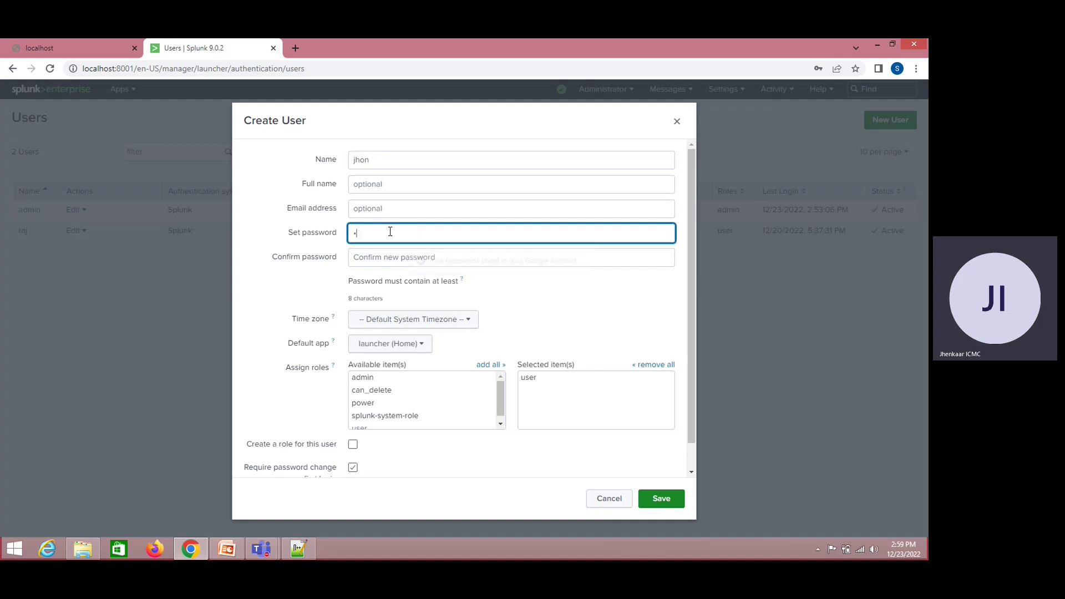
{"action": "key", "text": "Tab"}
{"action": "type", "text": "*****"}
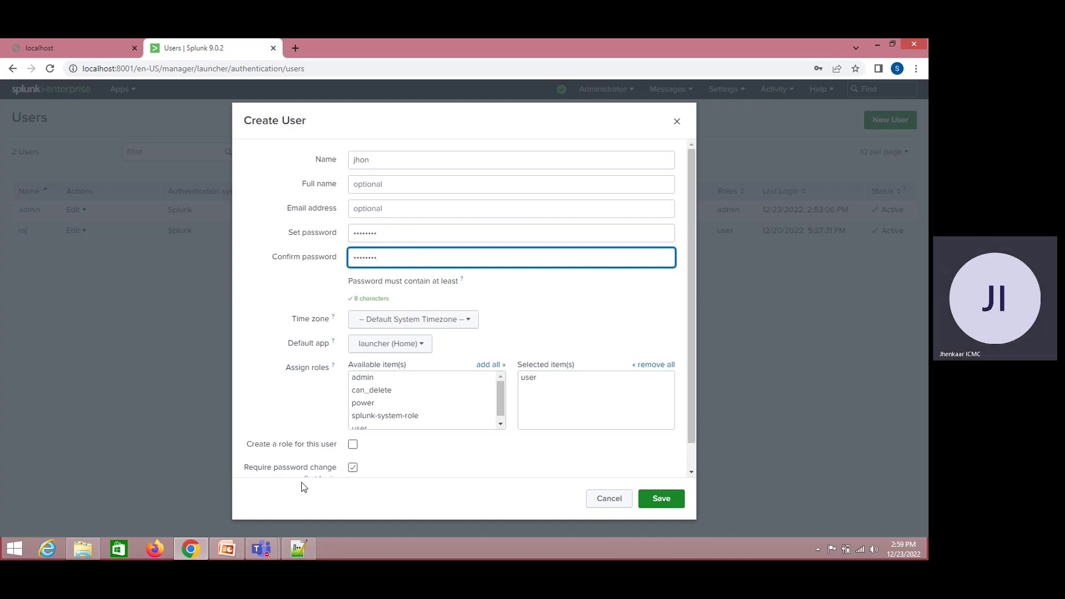
{"action": "left_click", "coordinate": [353, 468]}
{"action": "left_click", "coordinate": [662, 499]}
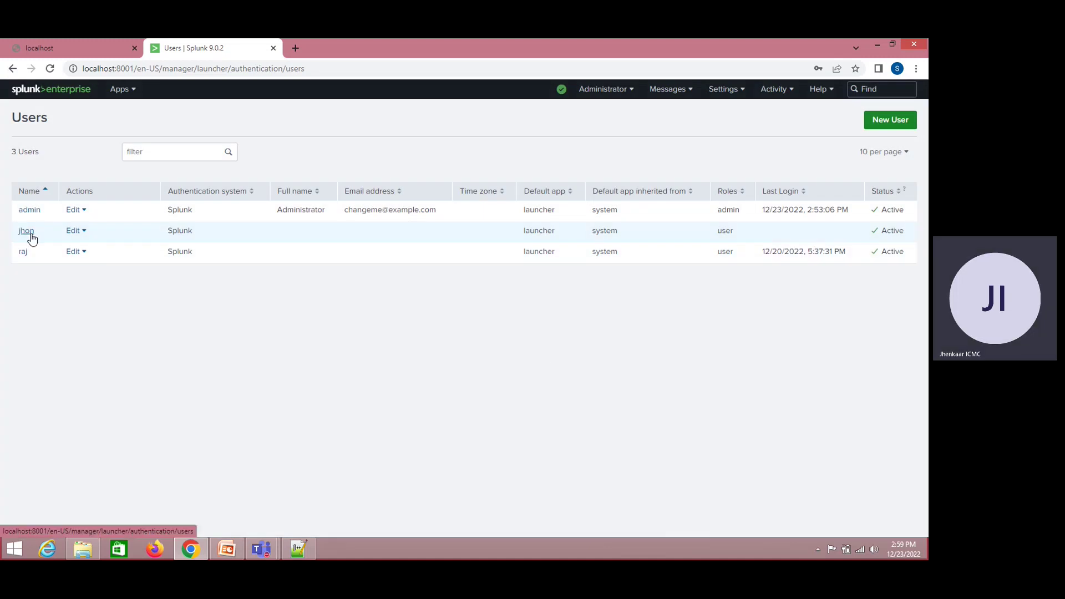
{"action": "key", "text": "alt+Tab"}
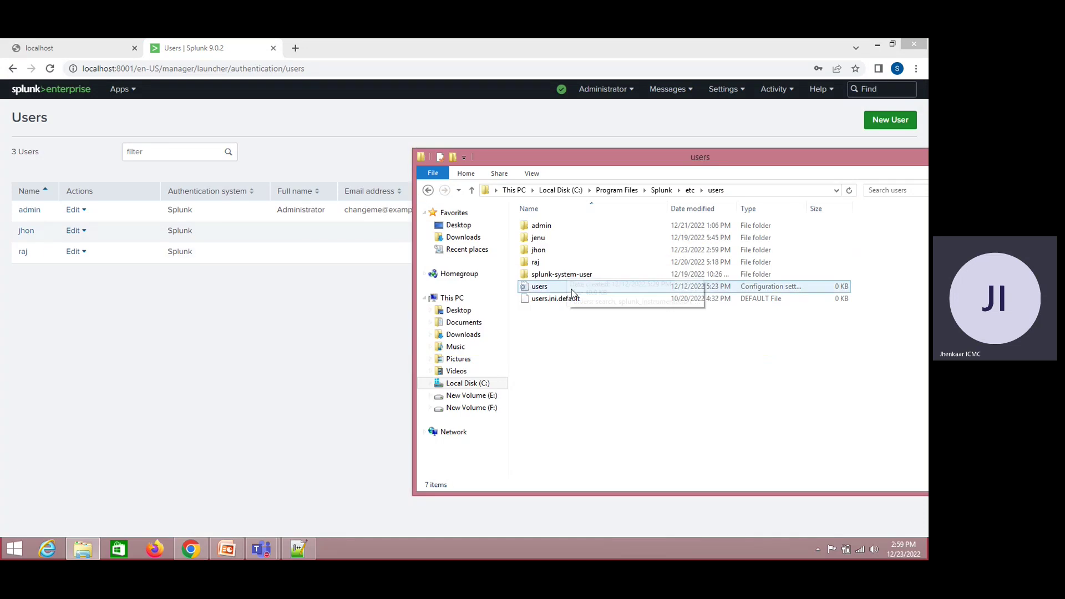
Refresh etc\users to show the new user's folder, then inspect a user's user-prefs\local folder
{"action": "left_click", "coordinate": [550, 253]}
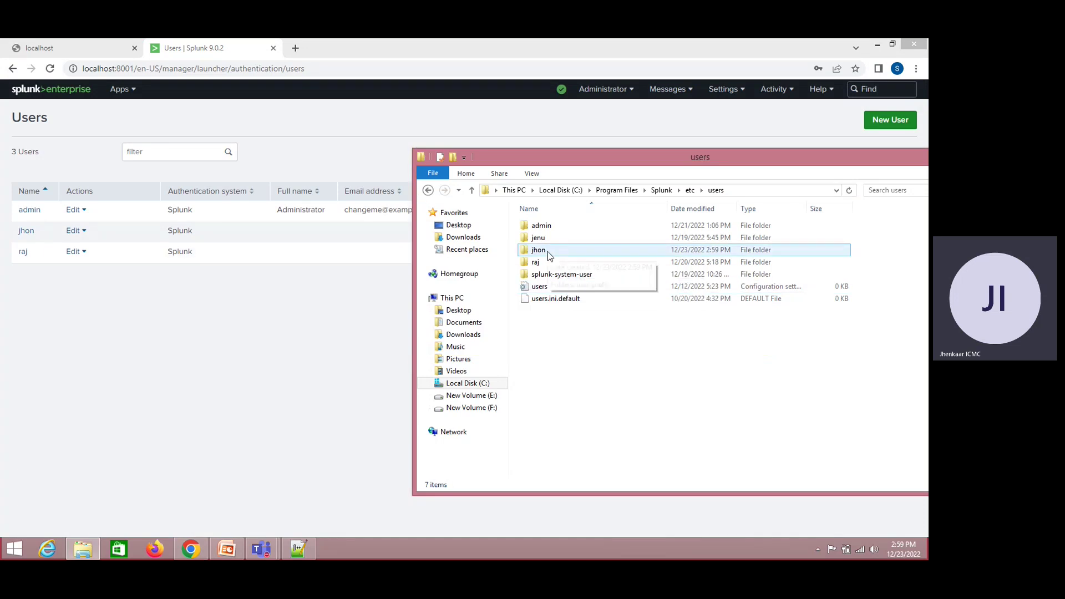
{"action": "right_click", "coordinate": [562, 360]}
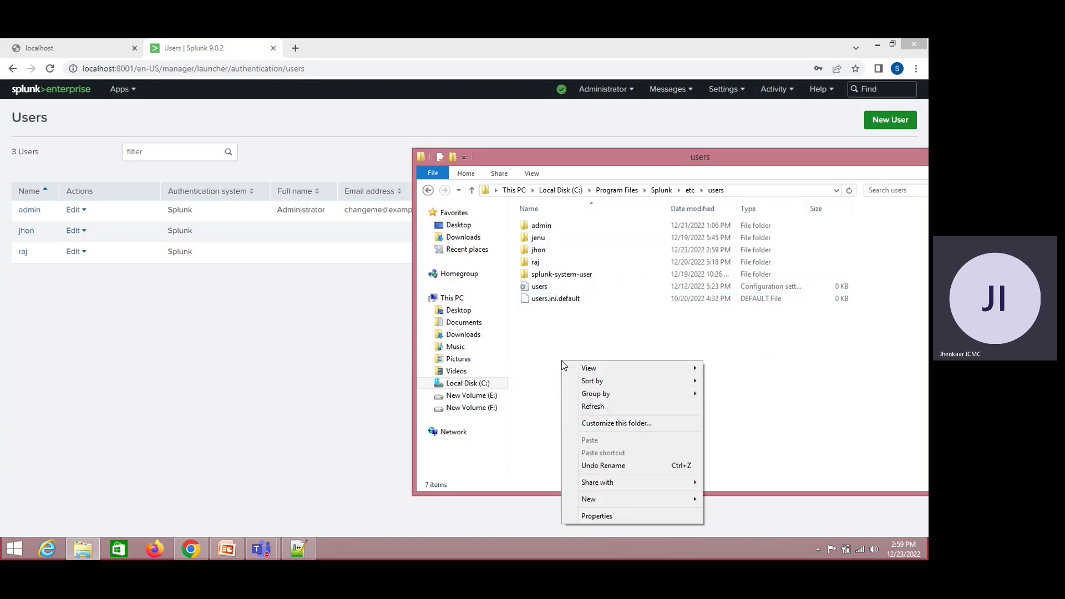
{"action": "left_click", "coordinate": [593, 407]}
{"action": "double_click", "coordinate": [547, 239]}
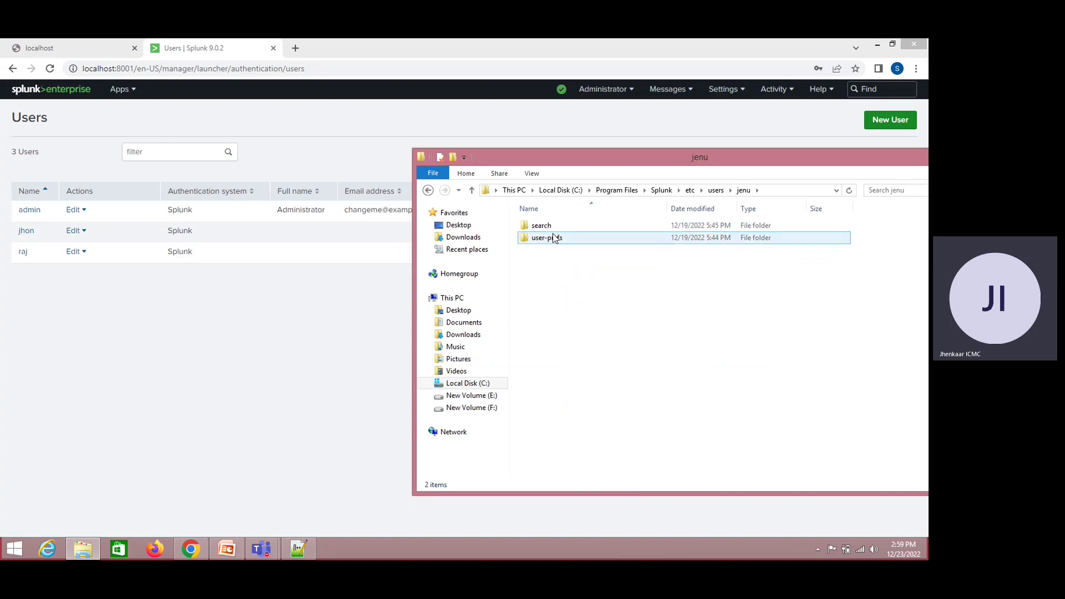
{"action": "double_click", "coordinate": [553, 240]}
{"action": "double_click", "coordinate": [547, 226]}
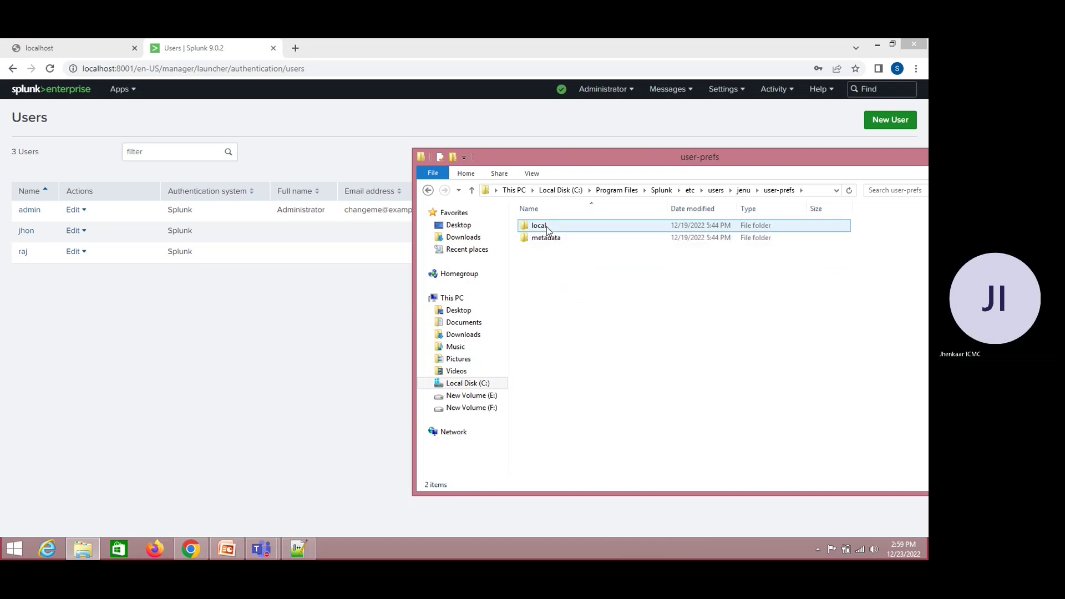
{"action": "key", "text": "BackSpace"}
{"action": "key", "text": "BackSpace"}
{"action": "key", "text": "BackSpace"}
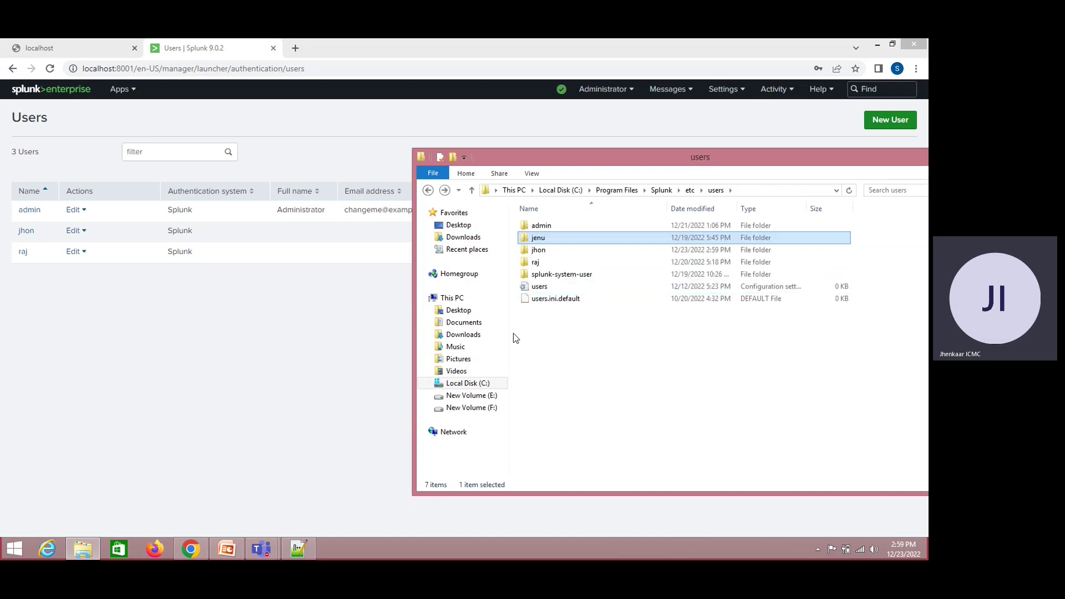
Refresh the listing again, go up to the etc folder, and return to the slides
{"action": "right_click", "coordinate": [598, 407]}
{"action": "left_click", "coordinate": [623, 289]}
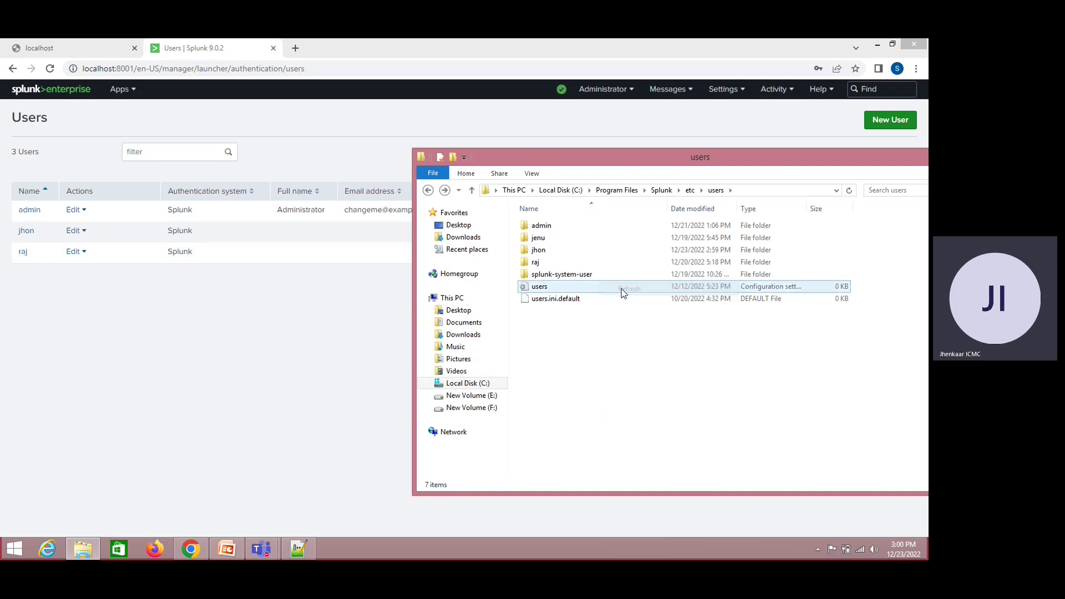
{"action": "right_click", "coordinate": [607, 450]}
{"action": "left_click", "coordinate": [673, 326]}
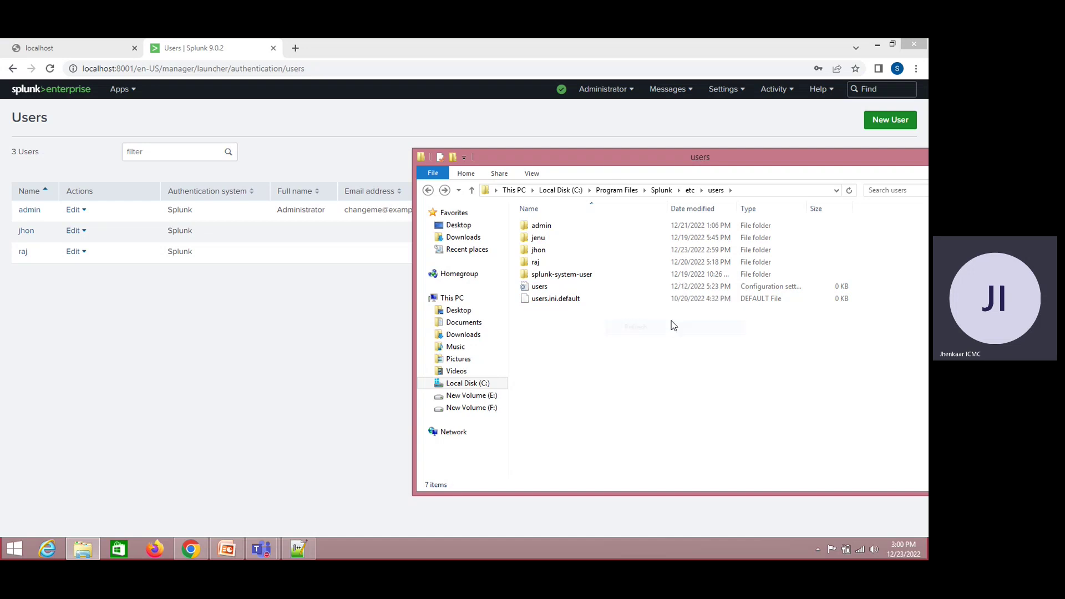
{"action": "left_click", "coordinate": [688, 191]}
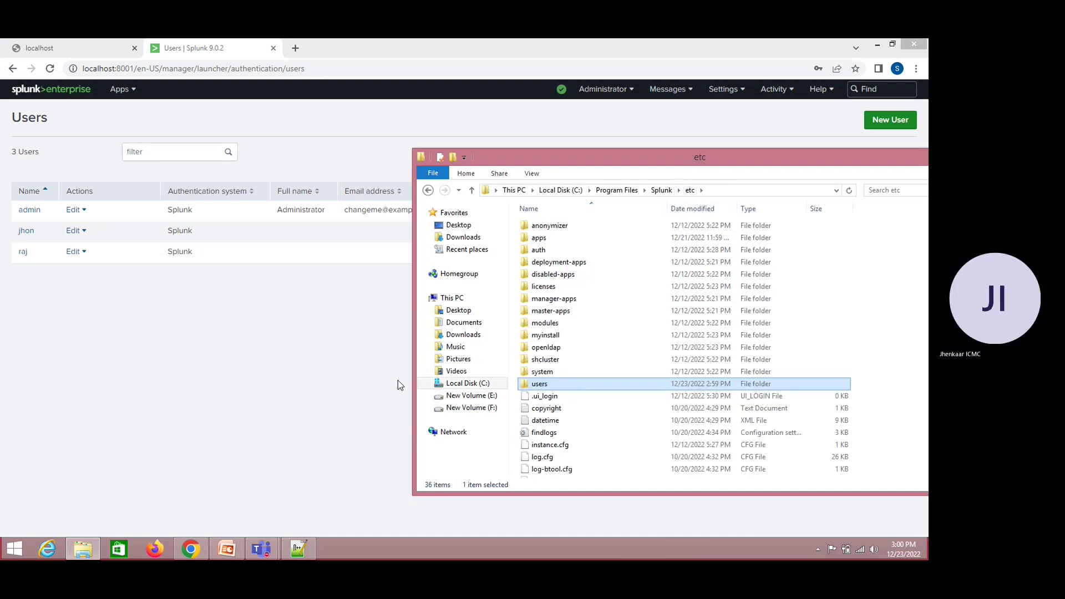
{"action": "key", "text": "alt+Tab"}
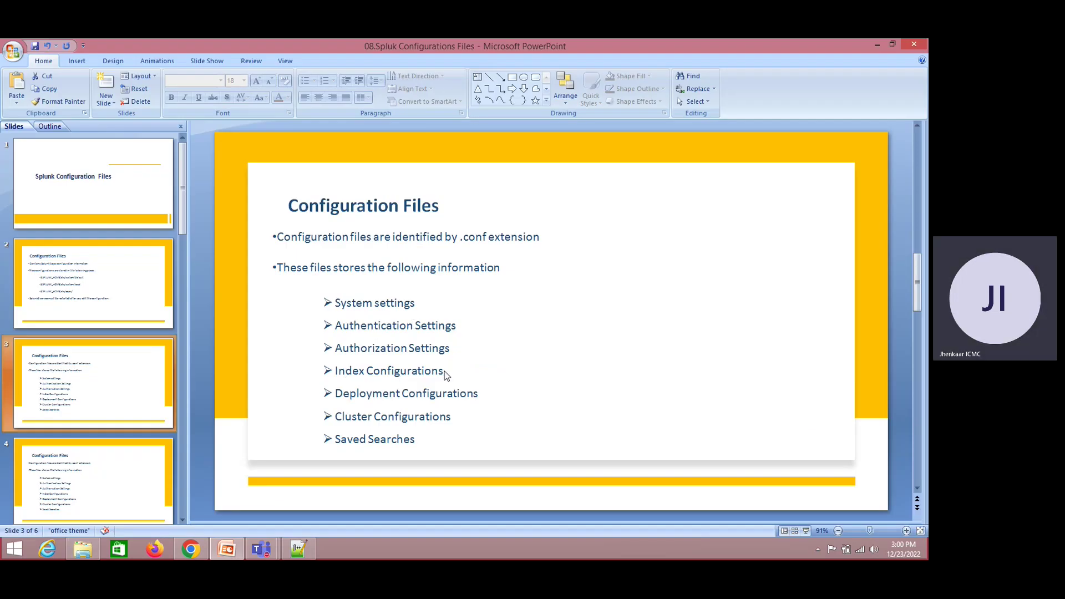
Navigate Explorer to etc\apps\search\local and select indexes.conf
{"action": "key", "text": "alt+Tab"}
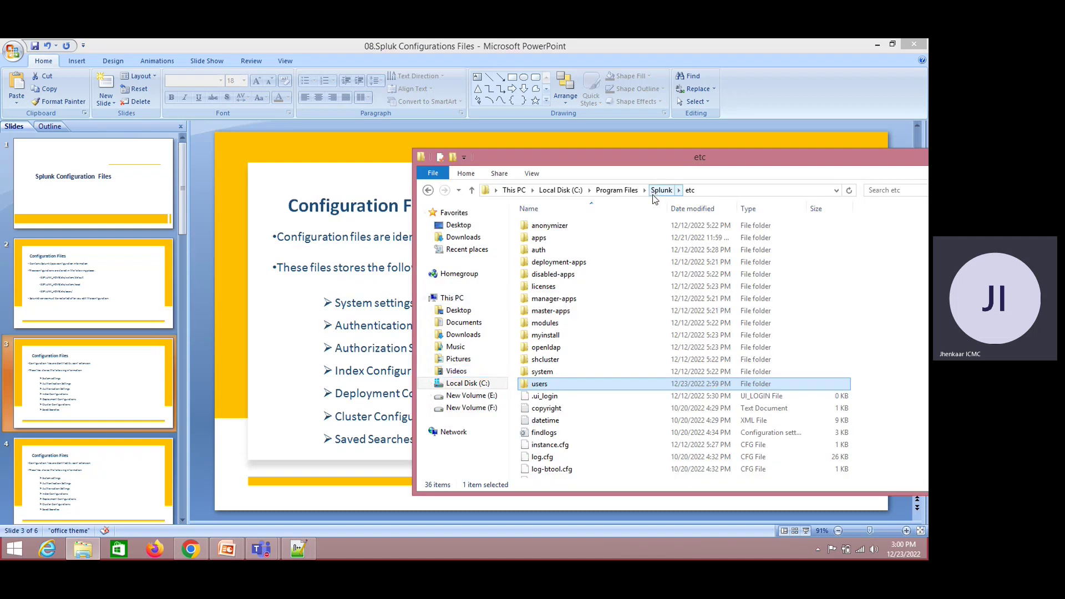
{"action": "left_click", "coordinate": [660, 191]}
{"action": "double_click", "coordinate": [543, 241]}
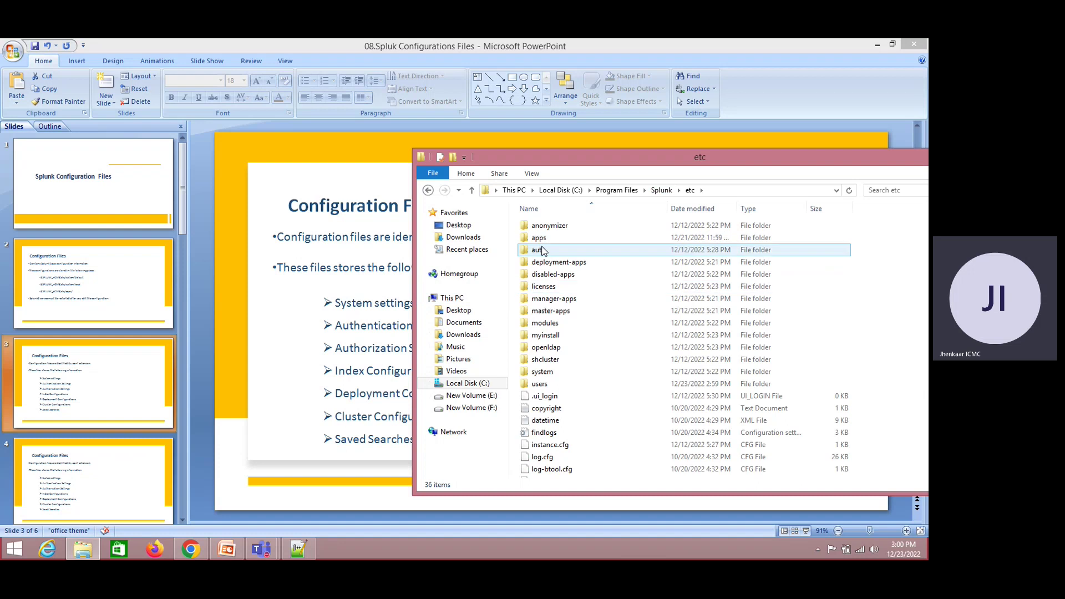
{"action": "double_click", "coordinate": [541, 237]}
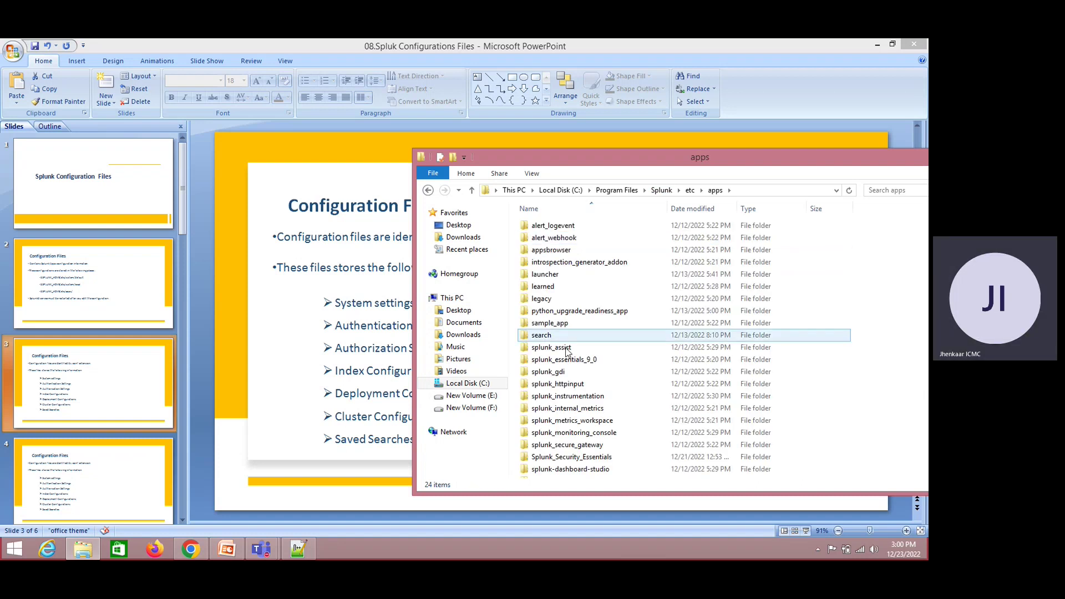
{"action": "double_click", "coordinate": [552, 338]}
{"action": "left_click", "coordinate": [547, 264]}
{"action": "double_click", "coordinate": [546, 264]}
{"action": "left_click", "coordinate": [546, 233]}
{"action": "key", "text": "alt+Tab"}
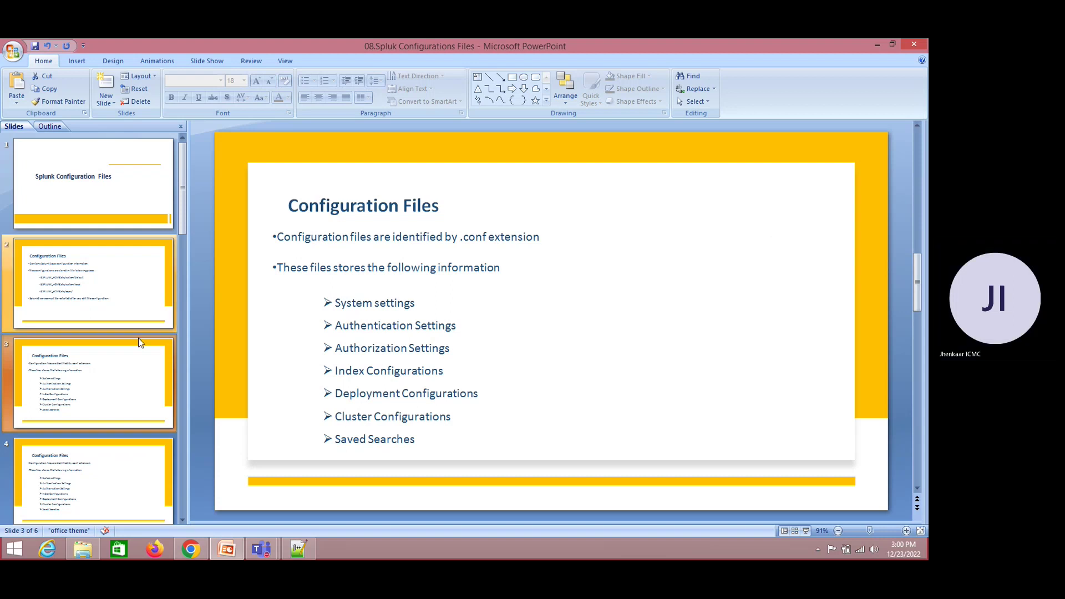
Advance to slide 5, 'Configuration File Precedence'
{"action": "key", "text": "Page_Down"}
{"action": "key", "text": "Page_Down"}
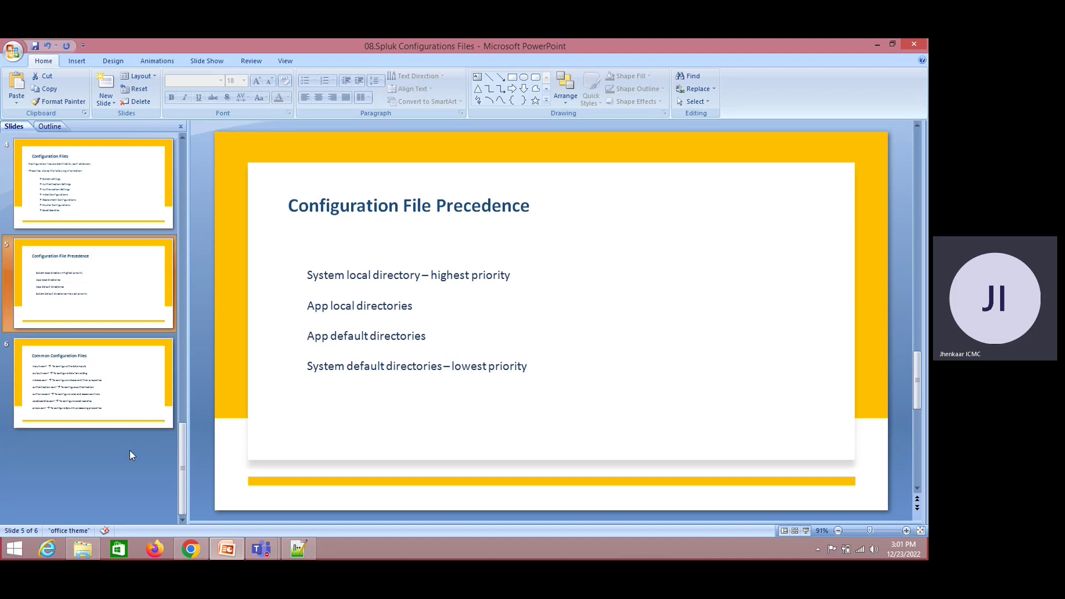
{"action": "mouse_move", "coordinate": [83, 555]}
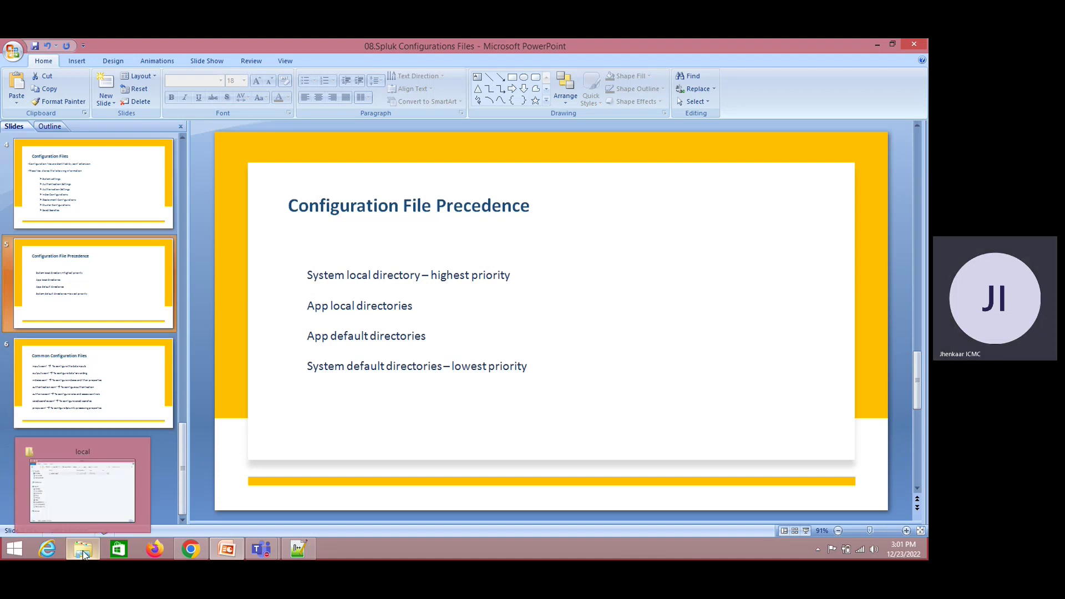
Open web.conf from etc\system\default in Notepad++ and bring up Find
{"action": "left_click", "coordinate": [85, 555]}
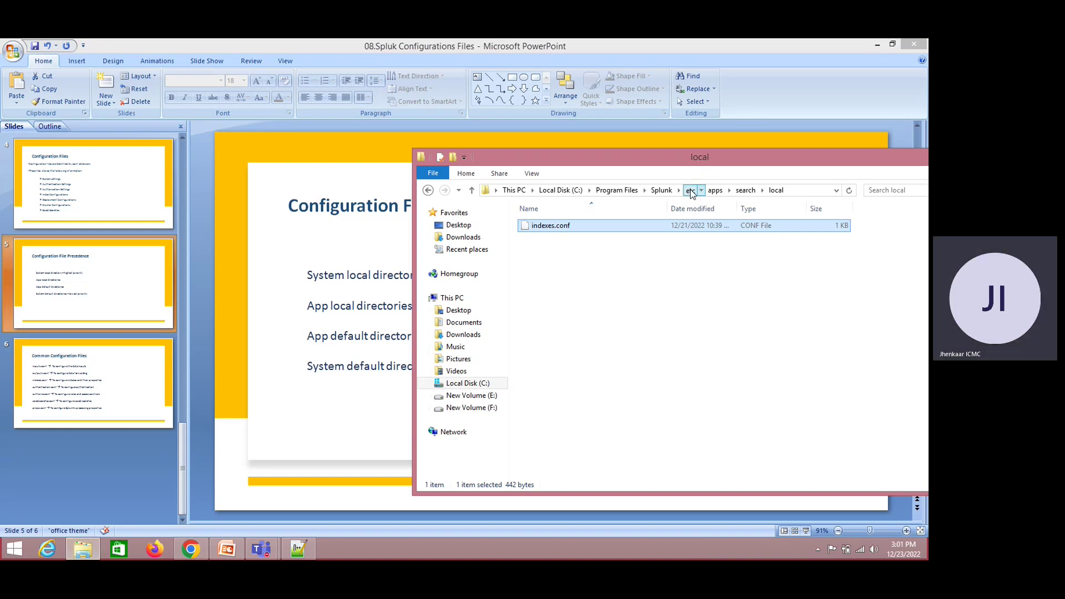
{"action": "left_click", "coordinate": [690, 190]}
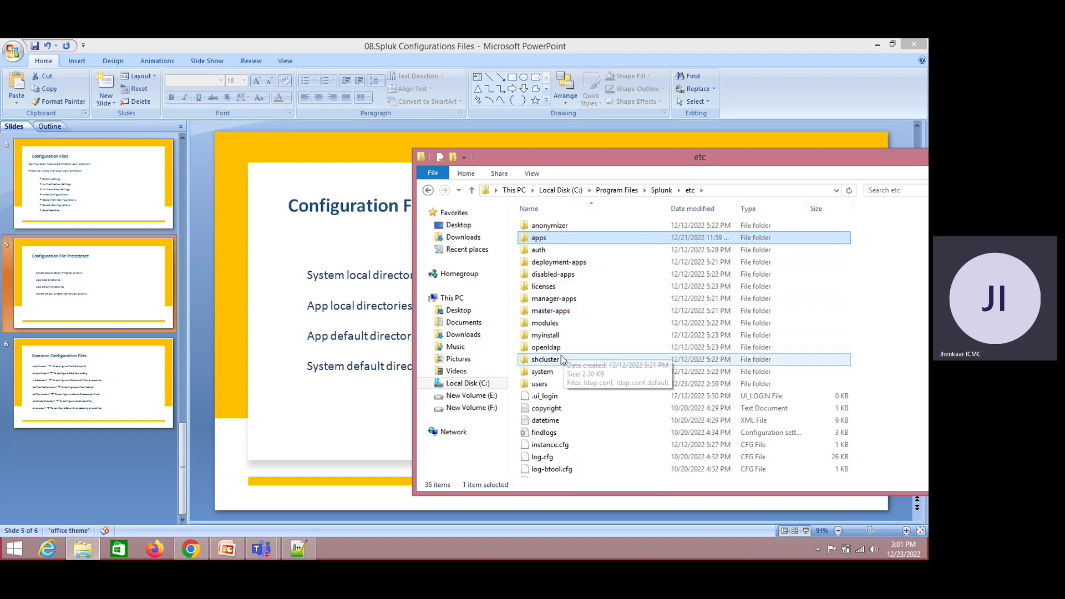
{"action": "double_click", "coordinate": [544, 372]}
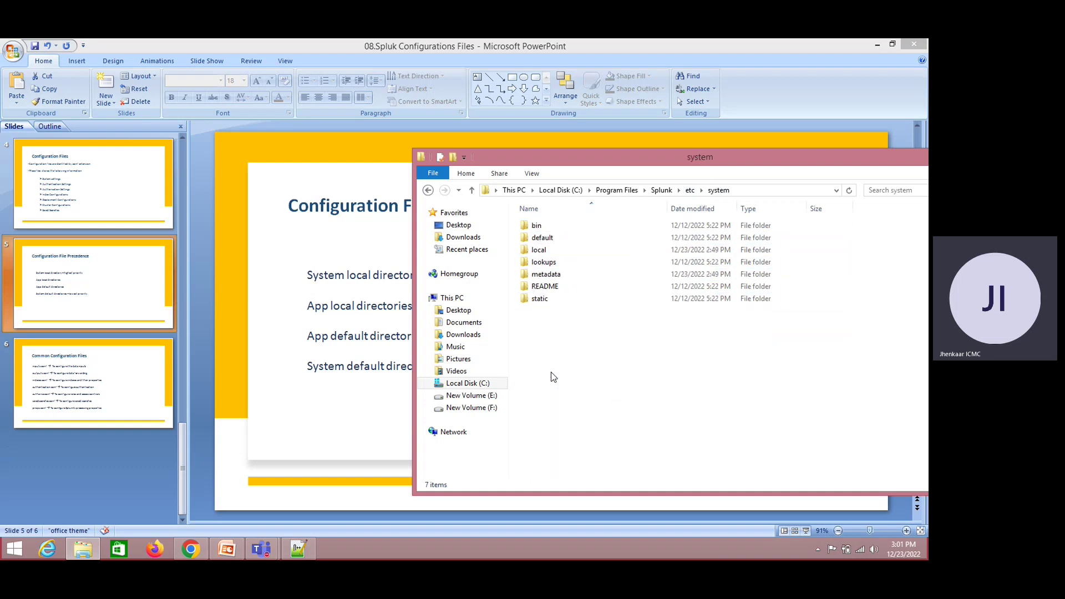
{"action": "left_click", "coordinate": [546, 238]}
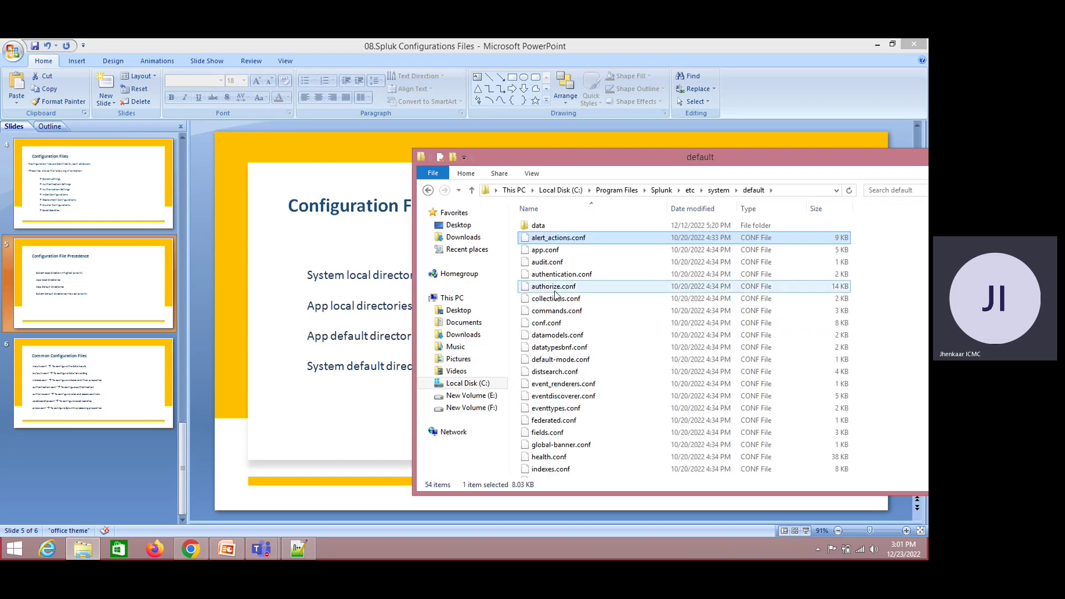
{"action": "key", "text": "w"}
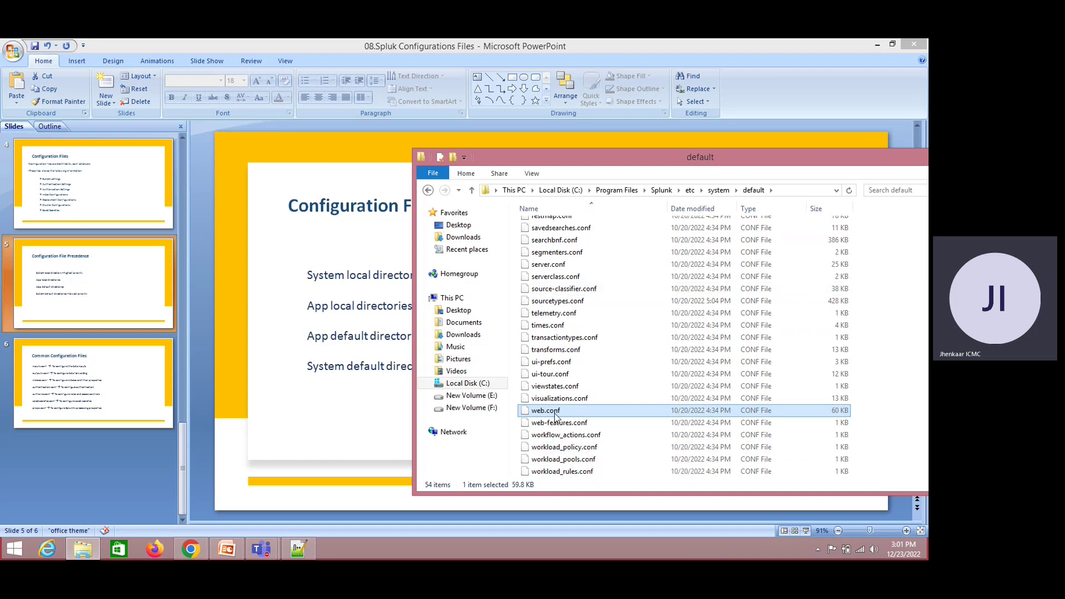
{"action": "right_click", "coordinate": [557, 412]}
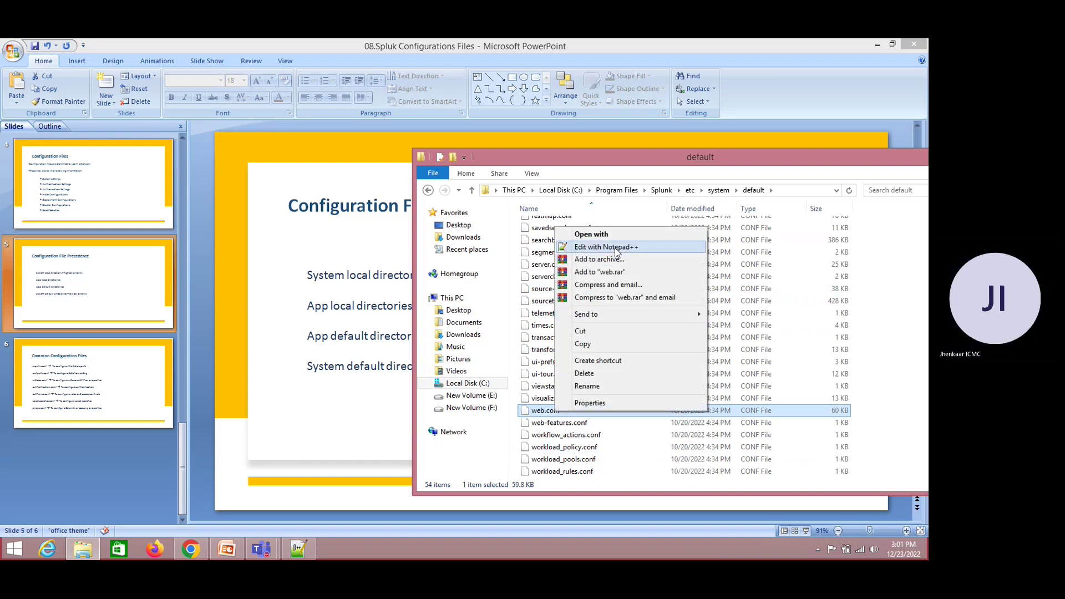
{"action": "left_click", "coordinate": [618, 248]}
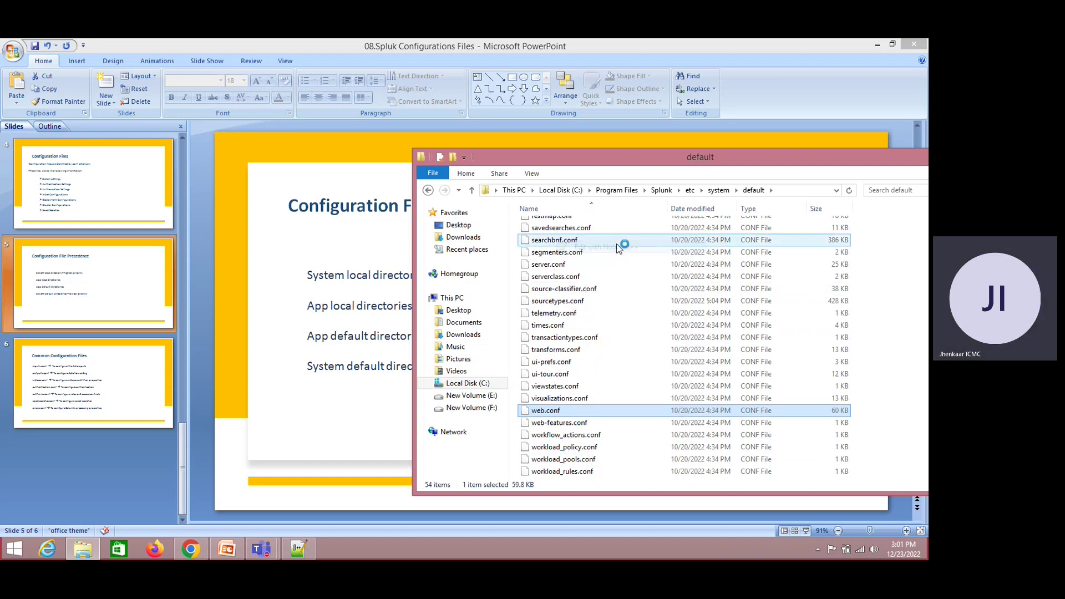
{"action": "key", "text": "ctrl+f"}
Find 8000 in the default web.conf
{"action": "type", "text": "8"}
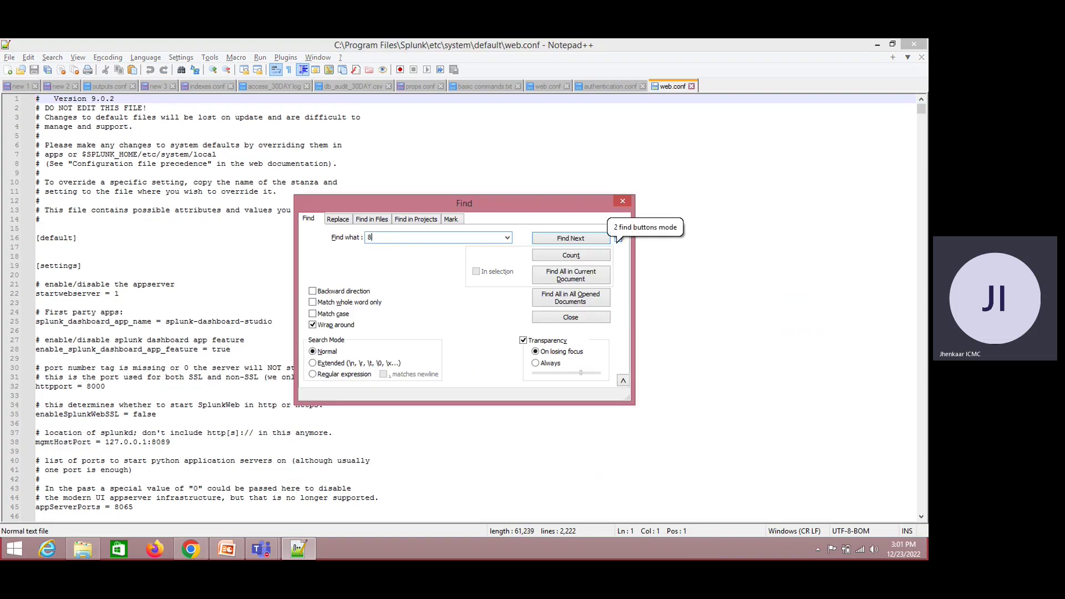
{"action": "type", "text": "000"}
{"action": "key", "text": "Return"}
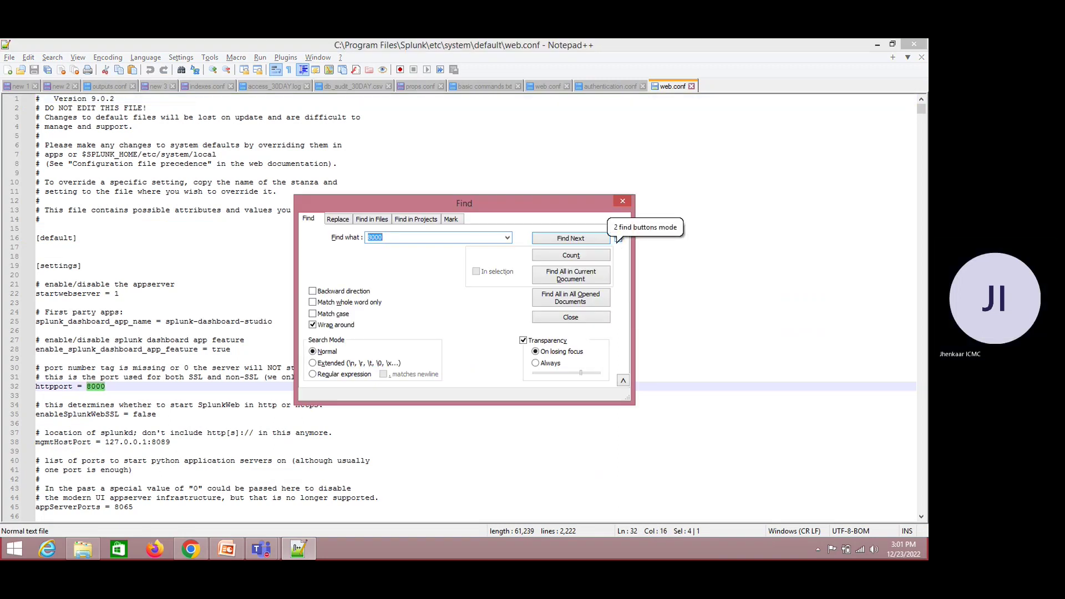
{"action": "key", "text": "Escape"}
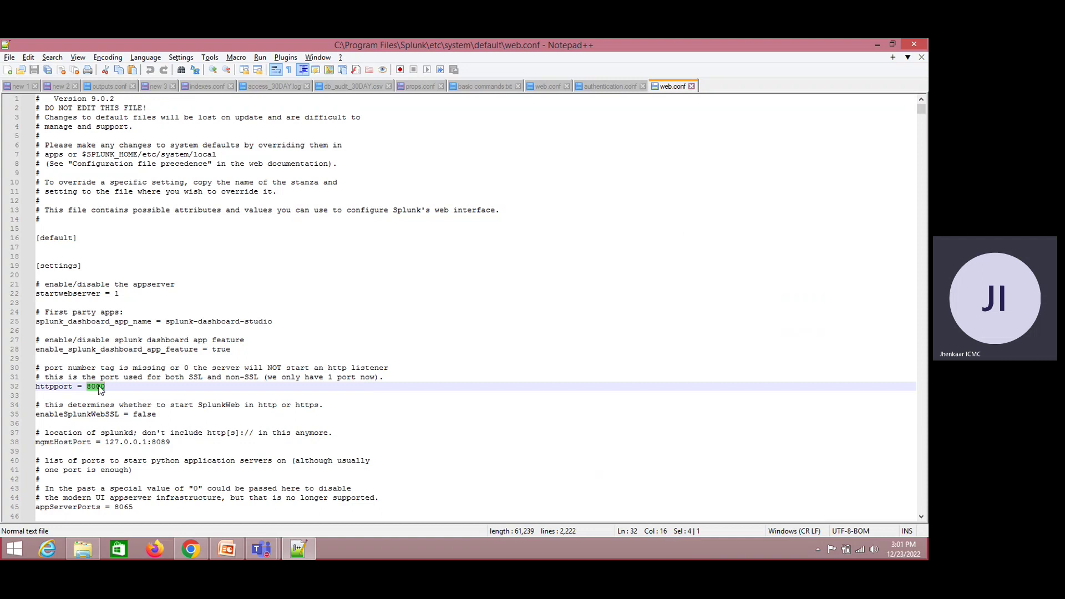
Open web.conf from etc\system\local in Notepad++
{"action": "key", "text": "alt+Tab"}
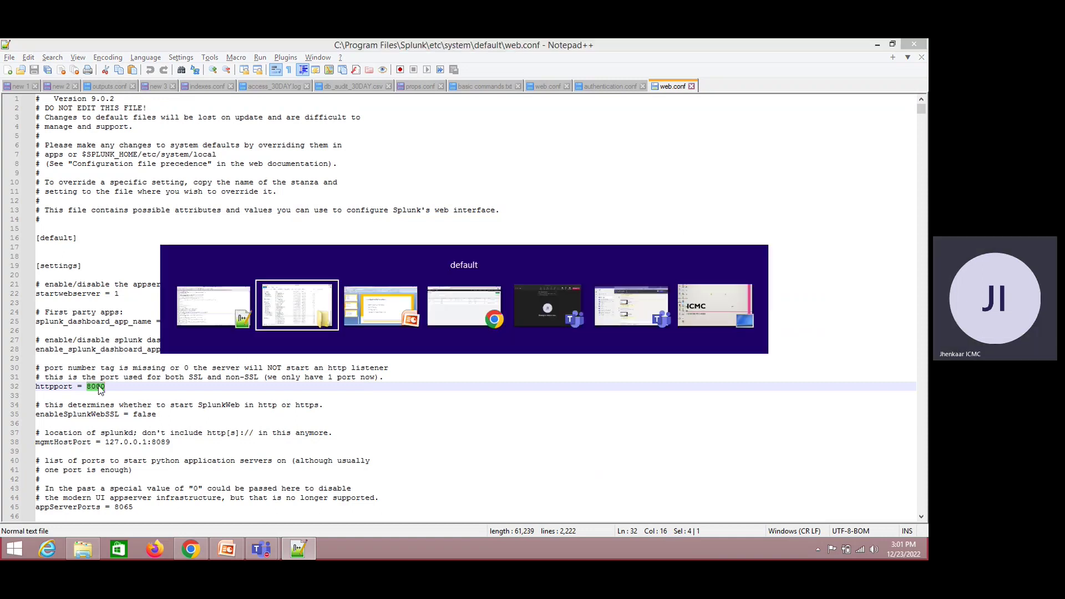
{"action": "left_click", "coordinate": [719, 191]}
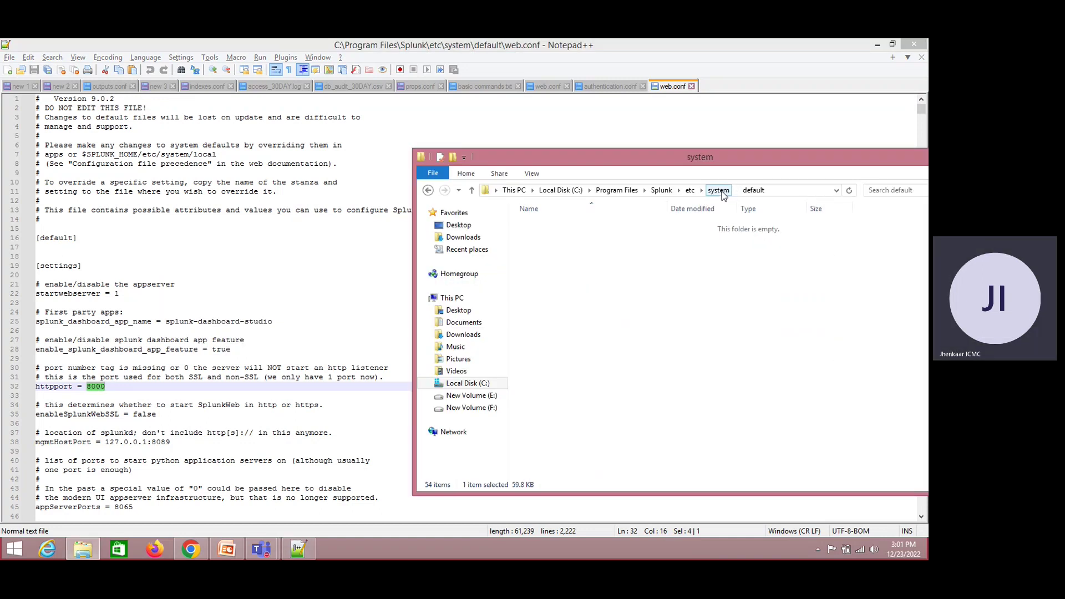
{"action": "double_click", "coordinate": [541, 255]}
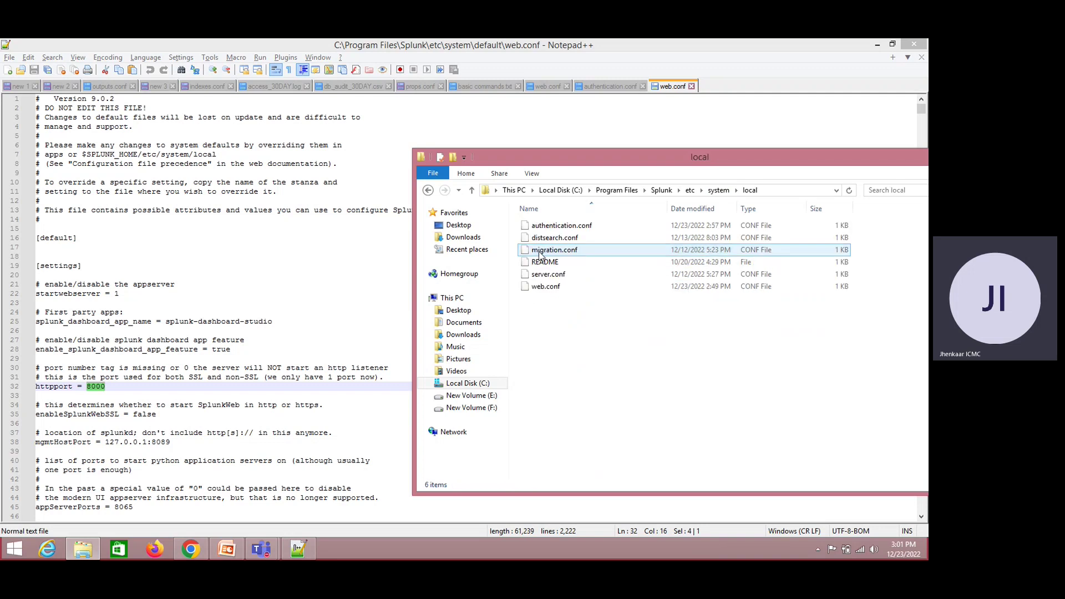
{"action": "right_click", "coordinate": [552, 288]}
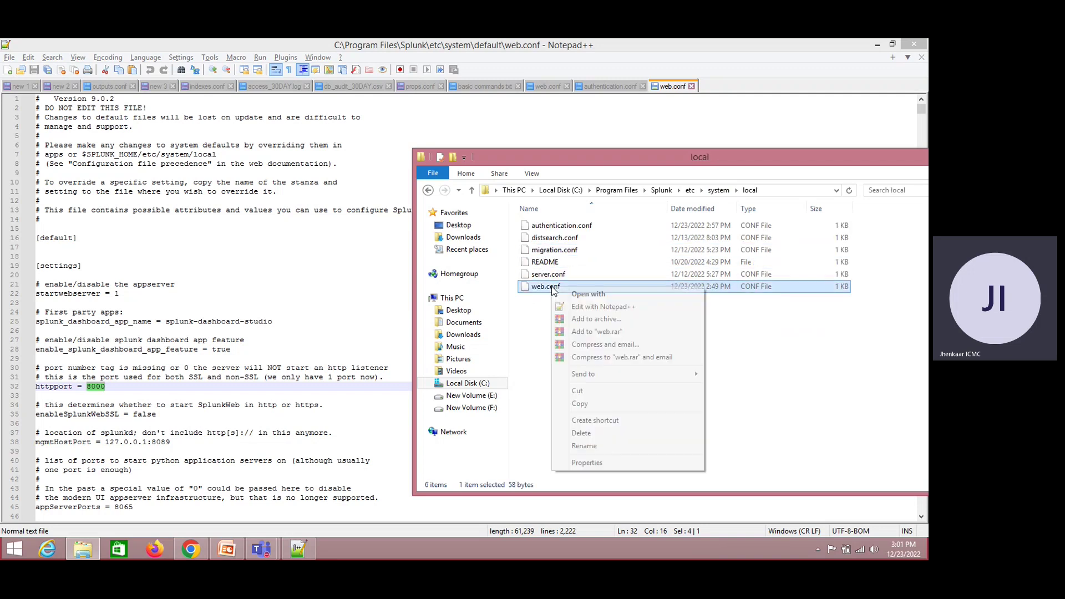
{"action": "left_click", "coordinate": [584, 309]}
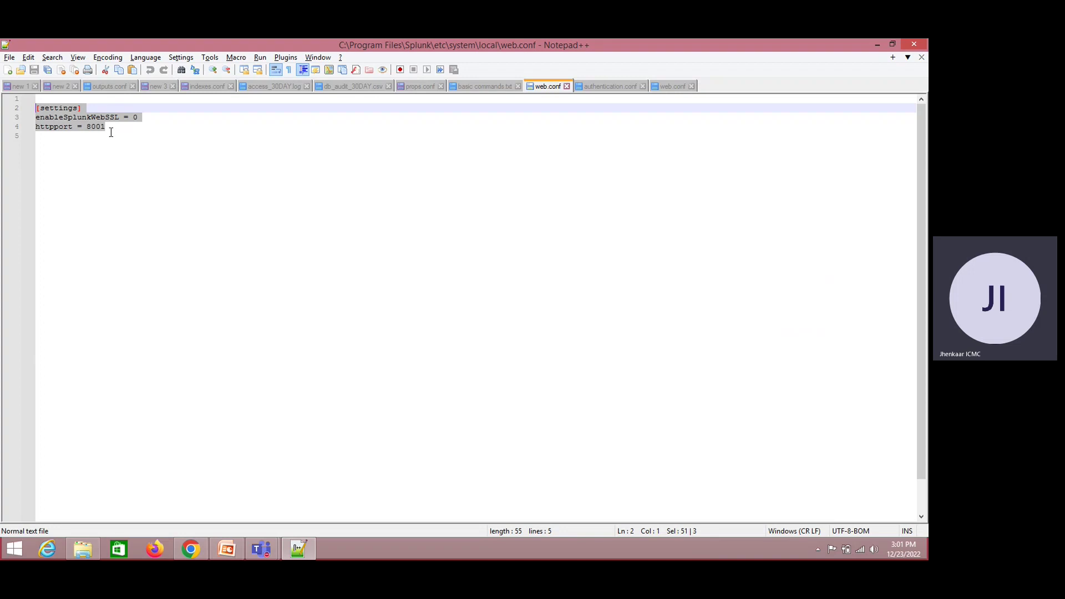
Highlight port 8001 in local web.conf, then flip through the open tabs to default web.conf
{"action": "double_click", "coordinate": [97, 127]}
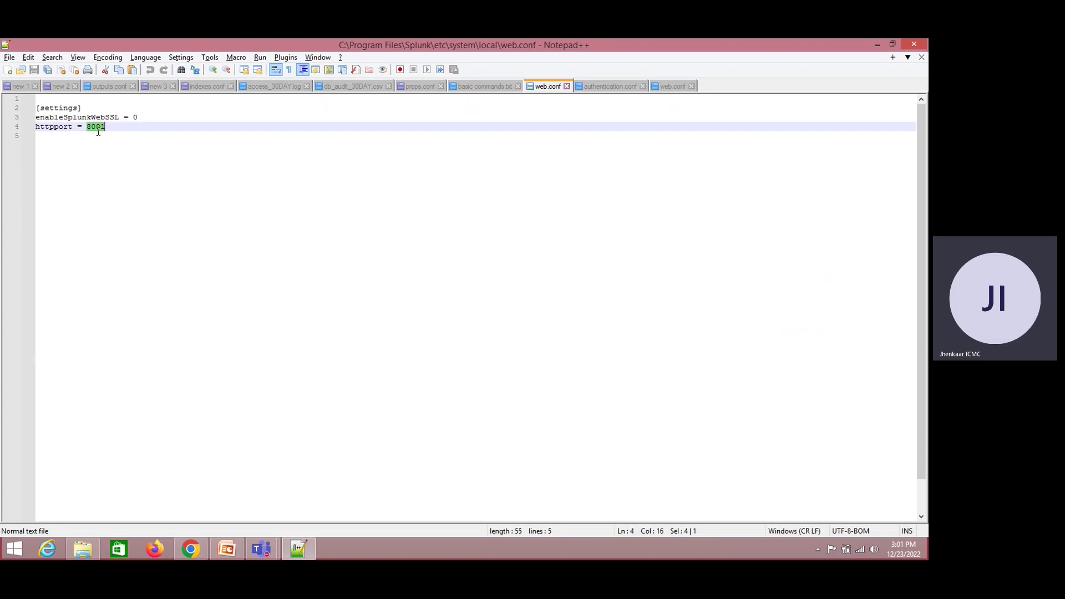
{"action": "left_click", "coordinate": [609, 87]}
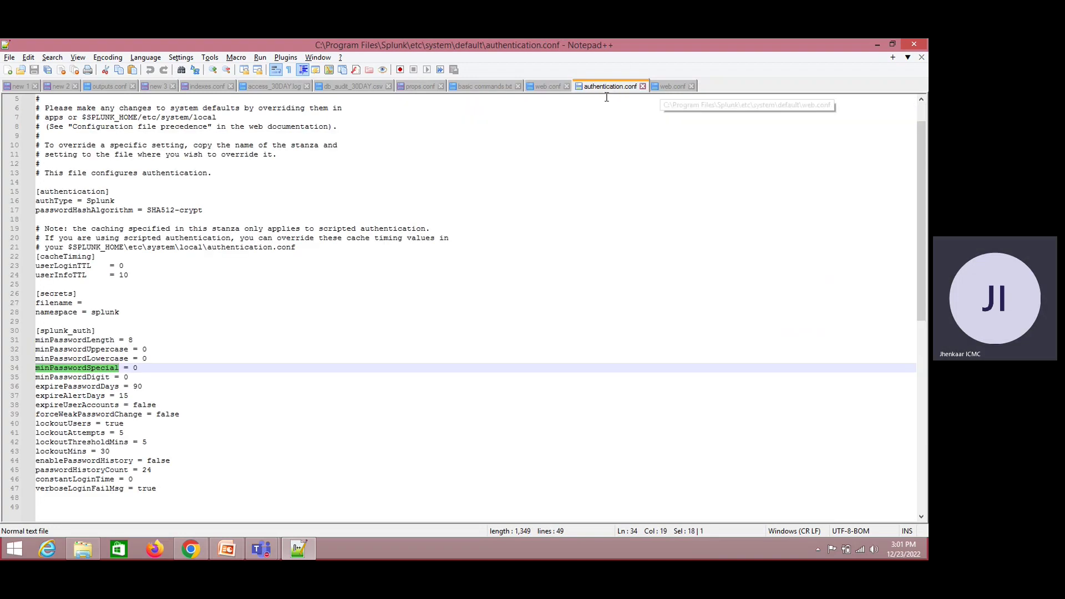
{"action": "left_click", "coordinate": [545, 87]}
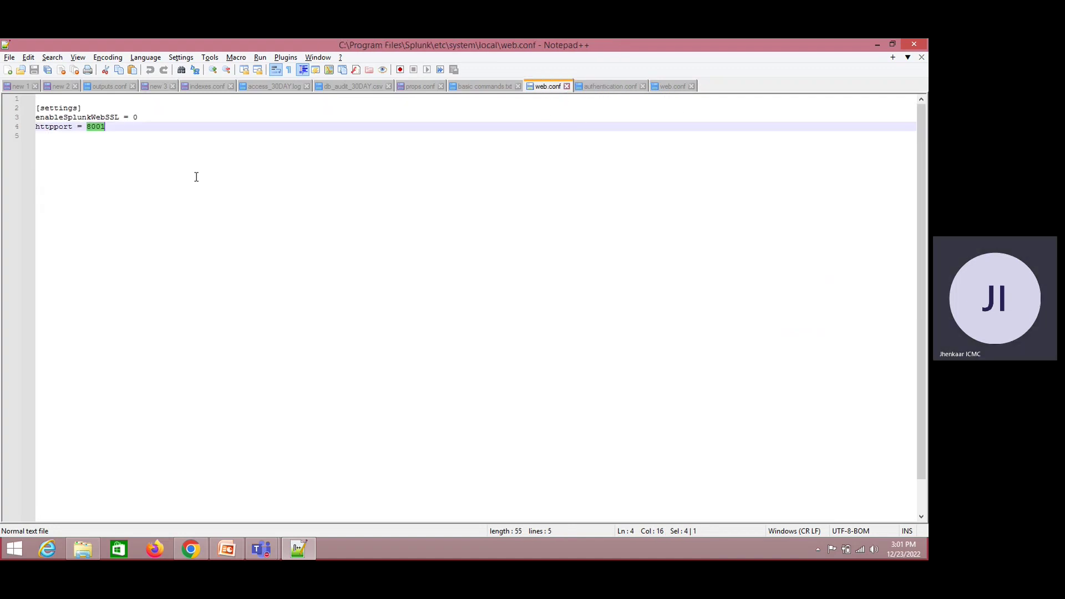
{"action": "left_click", "coordinate": [672, 87]}
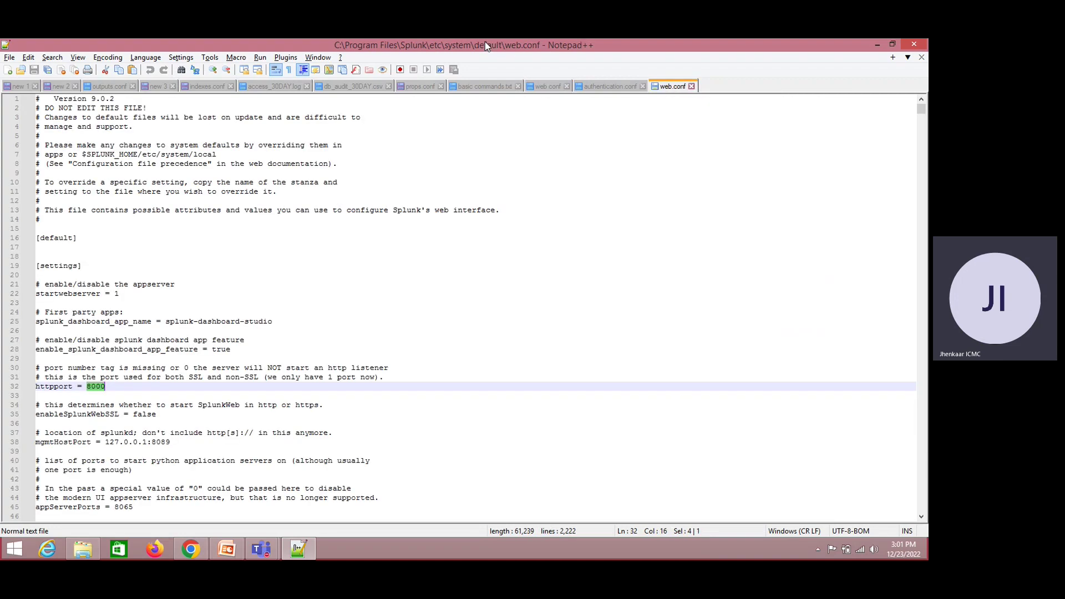
Compare httpport on line 32 of default web.conf with line 4 of local web.conf
{"action": "double_click", "coordinate": [54, 388]}
{"action": "left_click", "coordinate": [543, 88]}
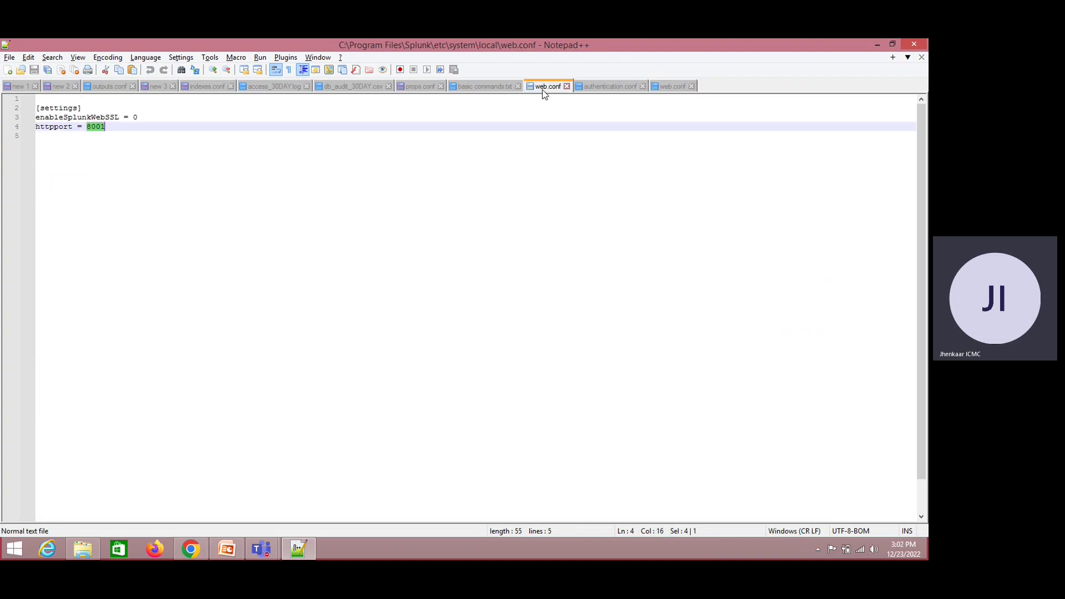
{"action": "double_click", "coordinate": [61, 127]}
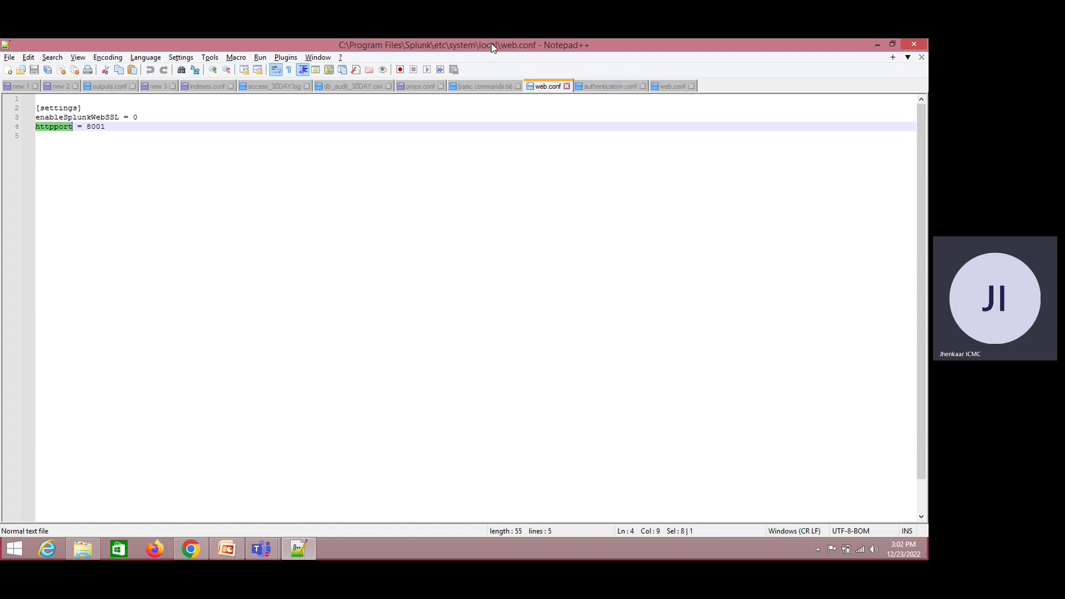
{"action": "left_click", "coordinate": [671, 88]}
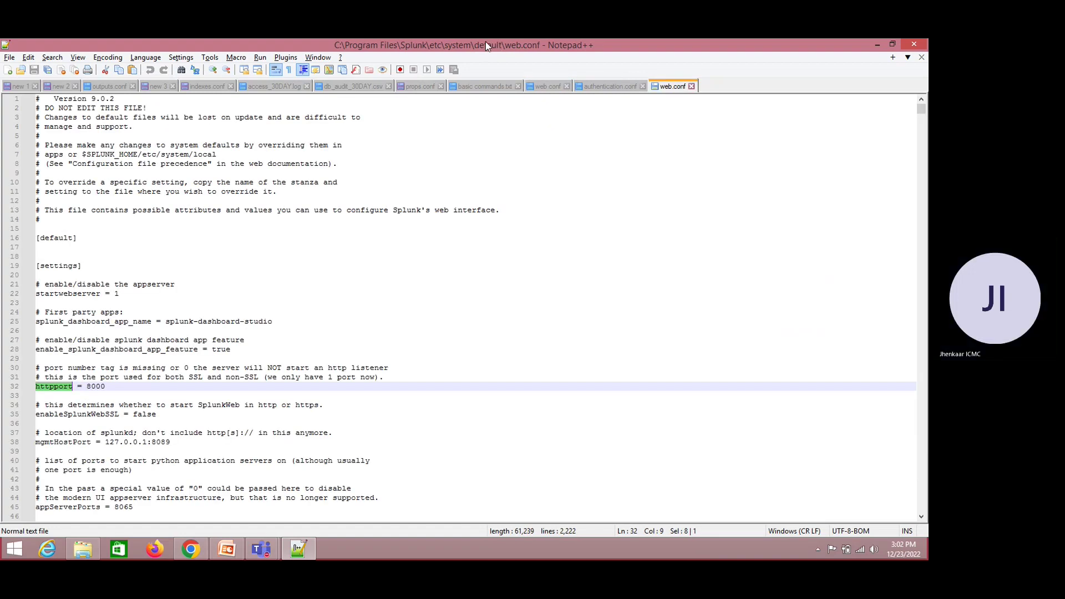
{"action": "left_click", "coordinate": [547, 87]}
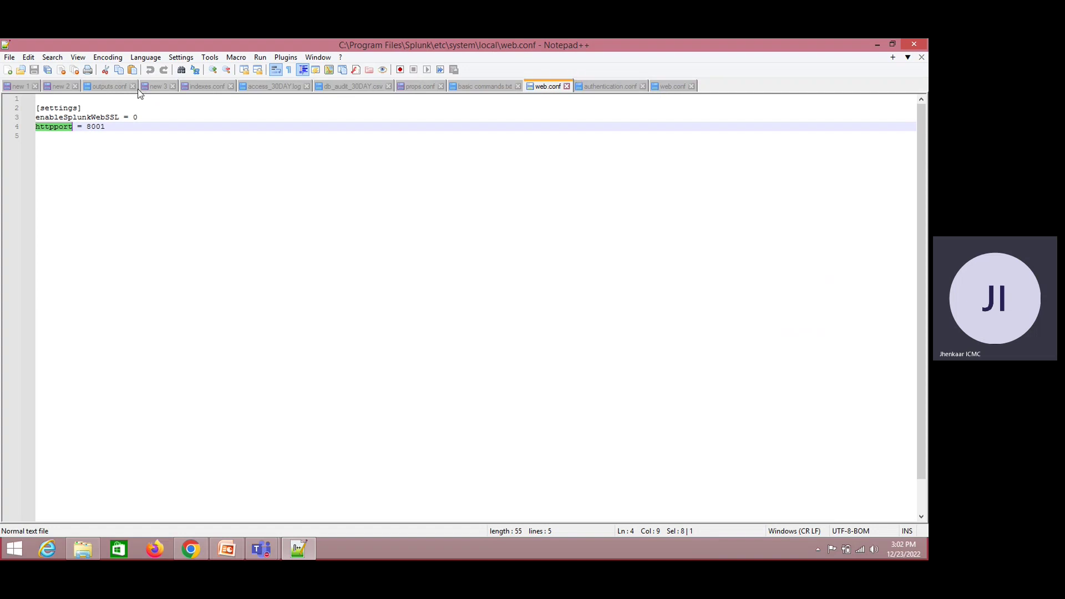
{"action": "left_click", "coordinate": [56, 128]}
{"action": "double_click", "coordinate": [56, 128]}
Highlight local web.conf's port value 8001 again after a brief look at Explorer
{"action": "key", "text": "alt+Tab"}
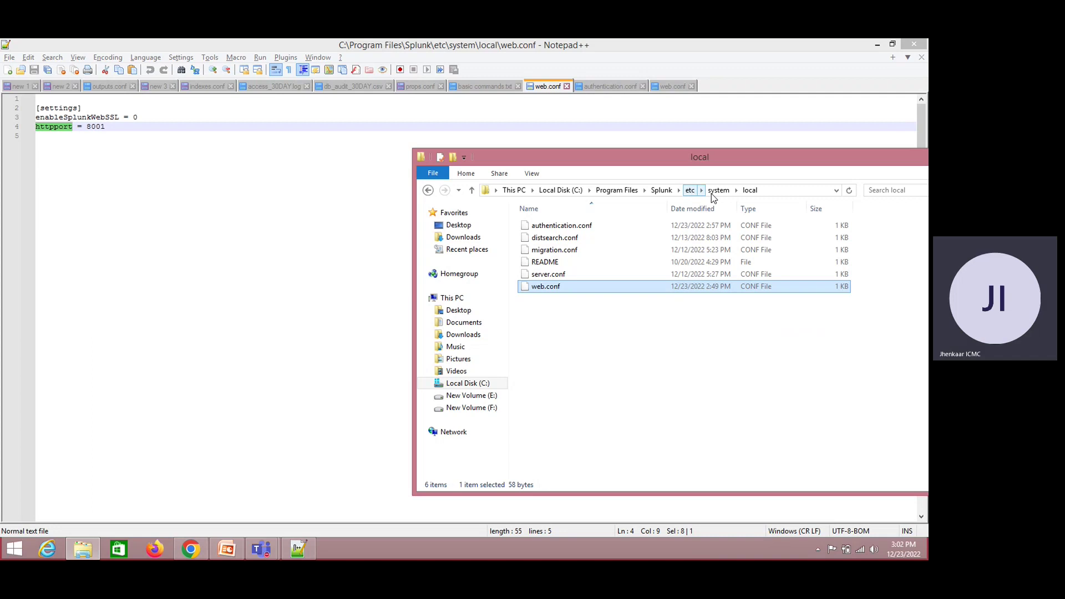
{"action": "left_click", "coordinate": [550, 287]}
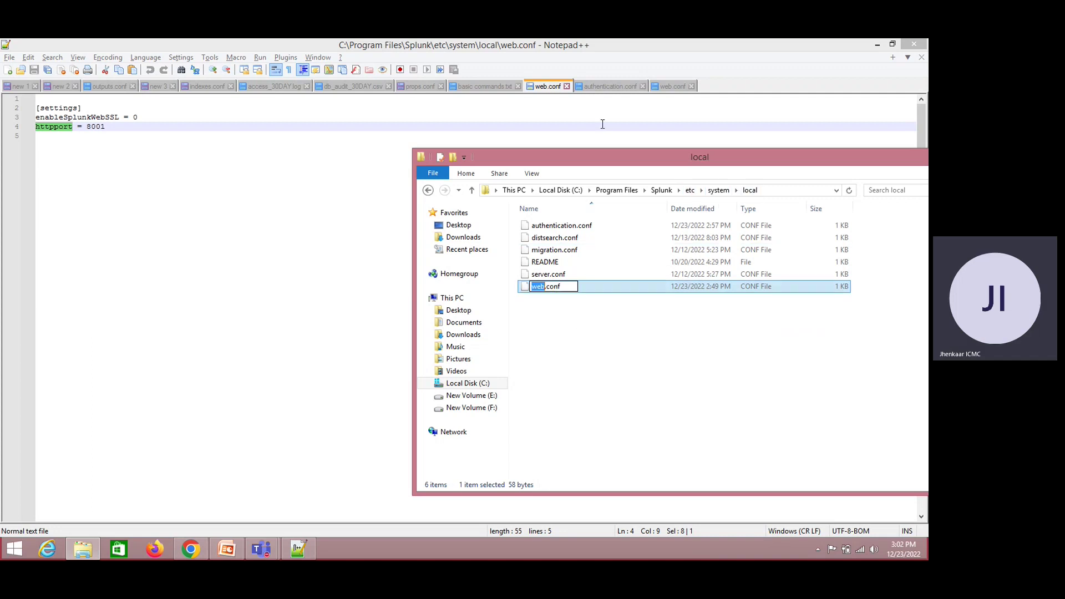
{"action": "left_click", "coordinate": [42, 122]}
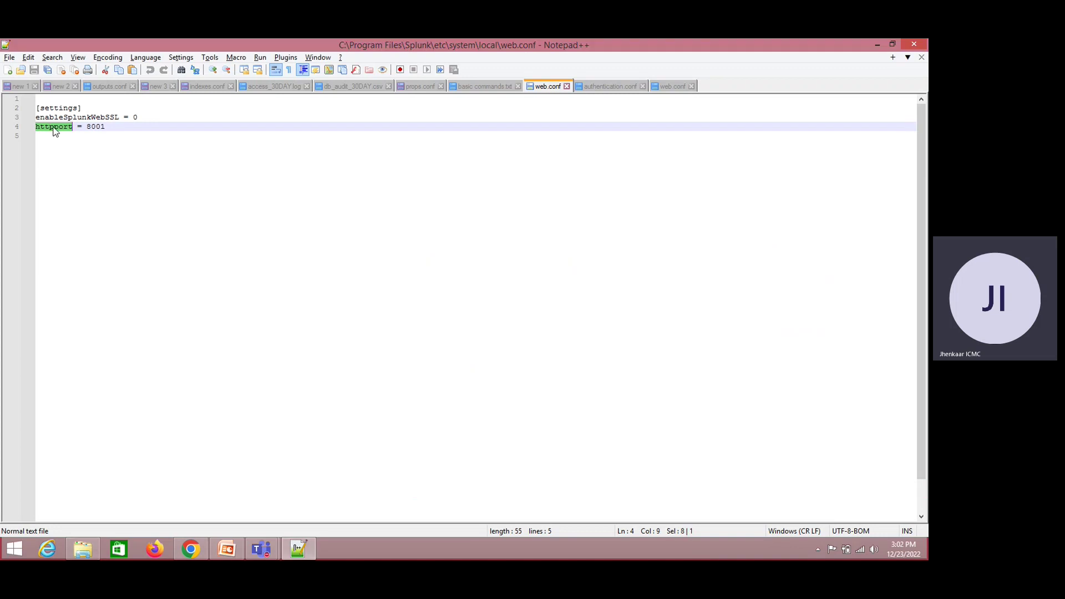
{"action": "double_click", "coordinate": [96, 127]}
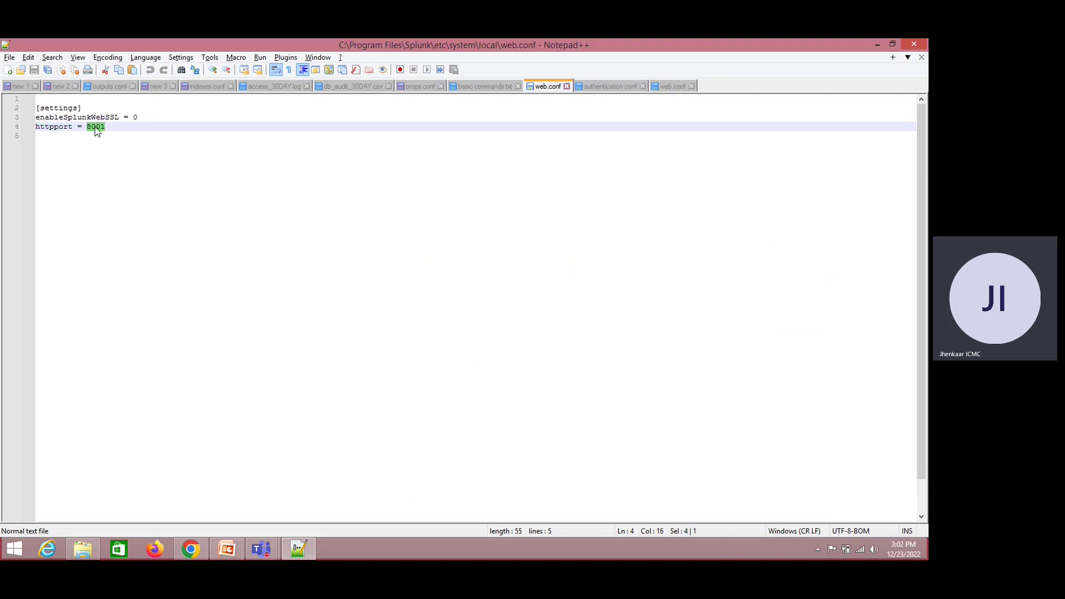
Reopen web.conf from etc\system\default in Notepad++
{"action": "key", "text": "alt+Tab"}
{"action": "left_click", "coordinate": [718, 190]}
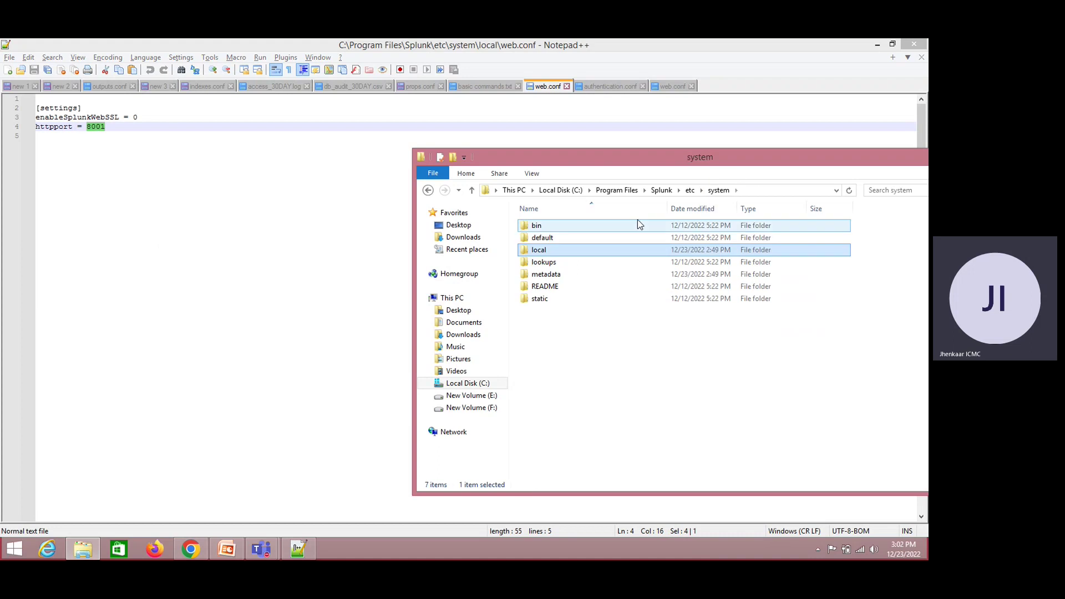
{"action": "double_click", "coordinate": [564, 238]}
{"action": "left_click", "coordinate": [559, 277]}
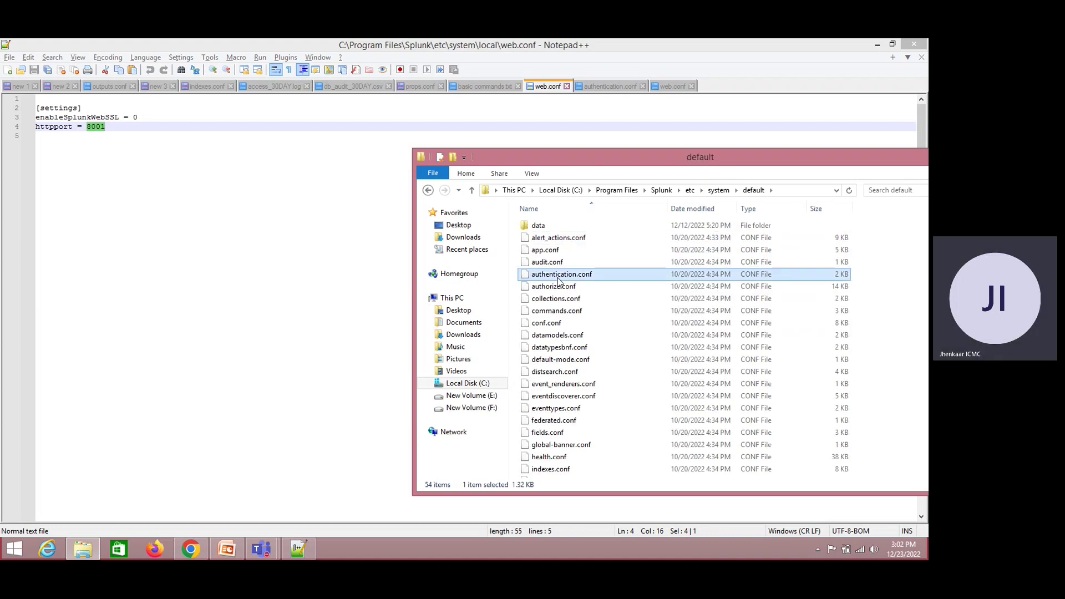
{"action": "key", "text": "w"}
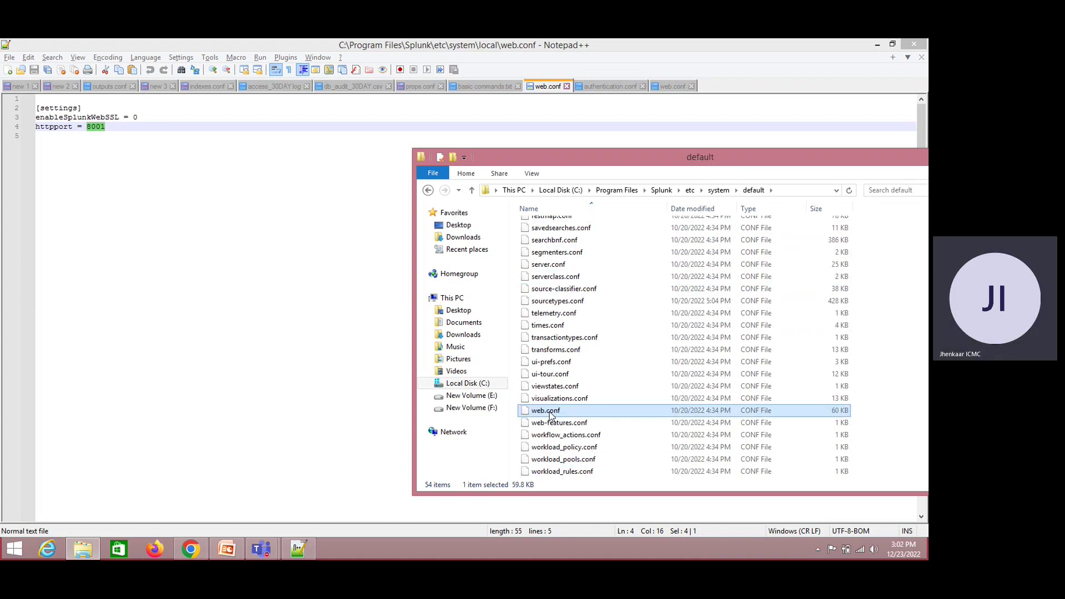
{"action": "right_click", "coordinate": [551, 415]}
{"action": "left_click", "coordinate": [602, 245]}
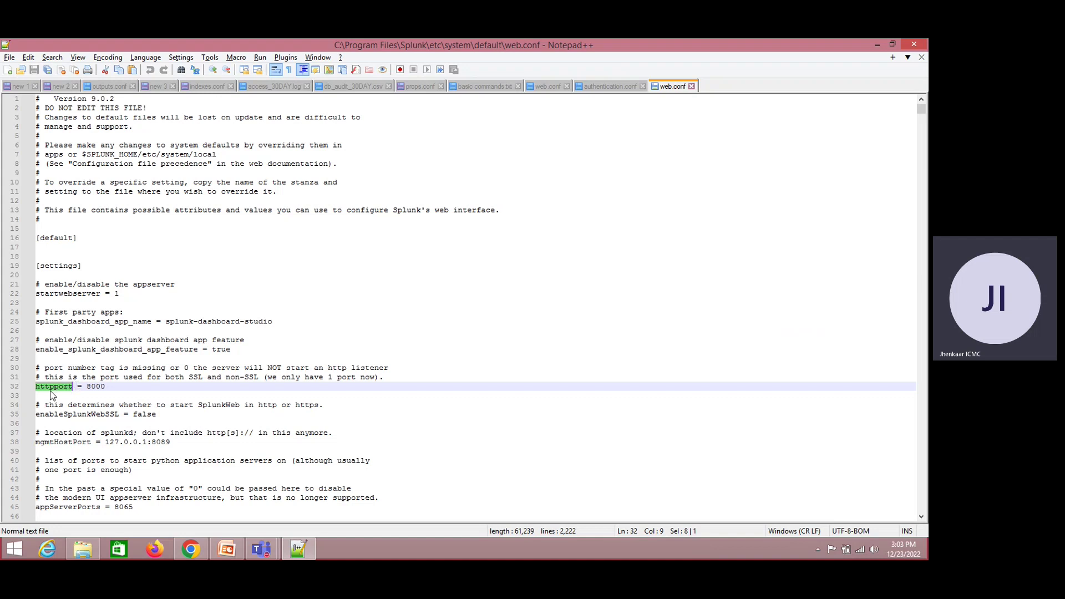
Contrast default web.conf's port 8000 on line 32 with local web.conf's 8001
{"action": "left_click", "coordinate": [540, 88]}
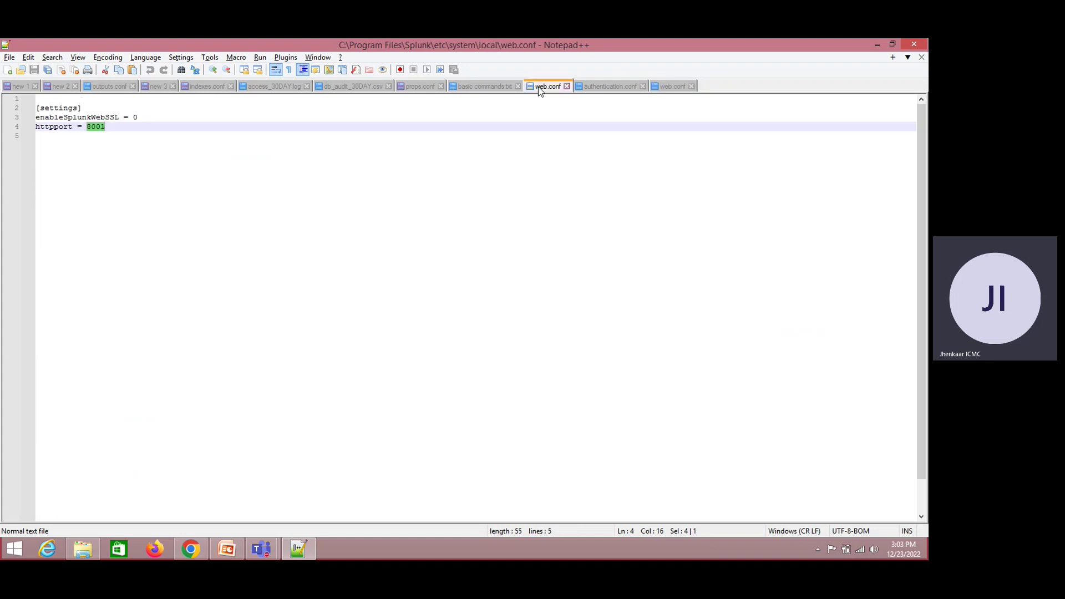
{"action": "left_click", "coordinate": [673, 86]}
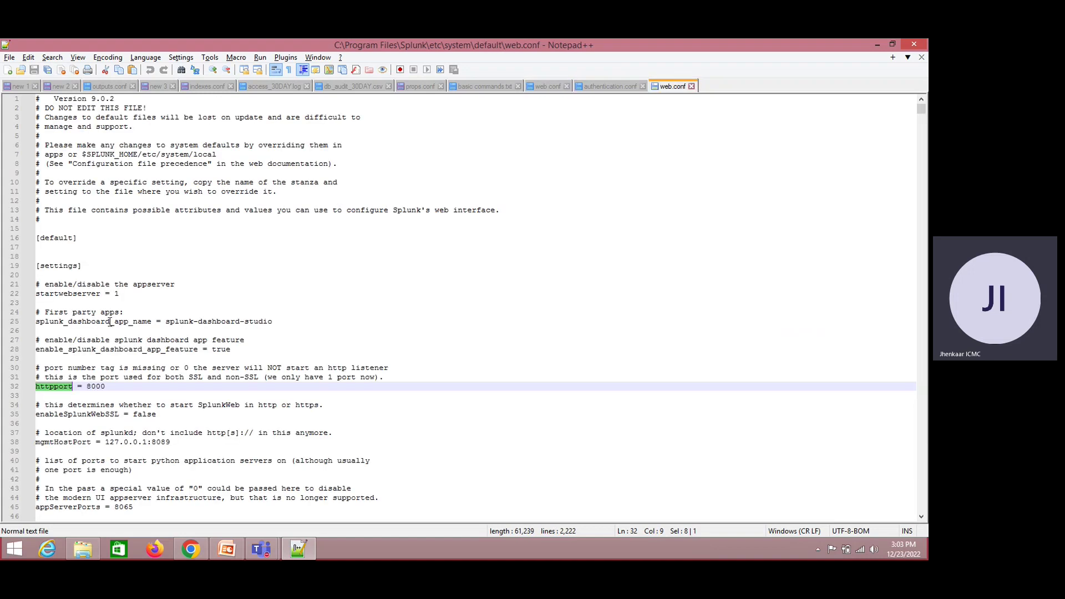
{"action": "double_click", "coordinate": [96, 387]}
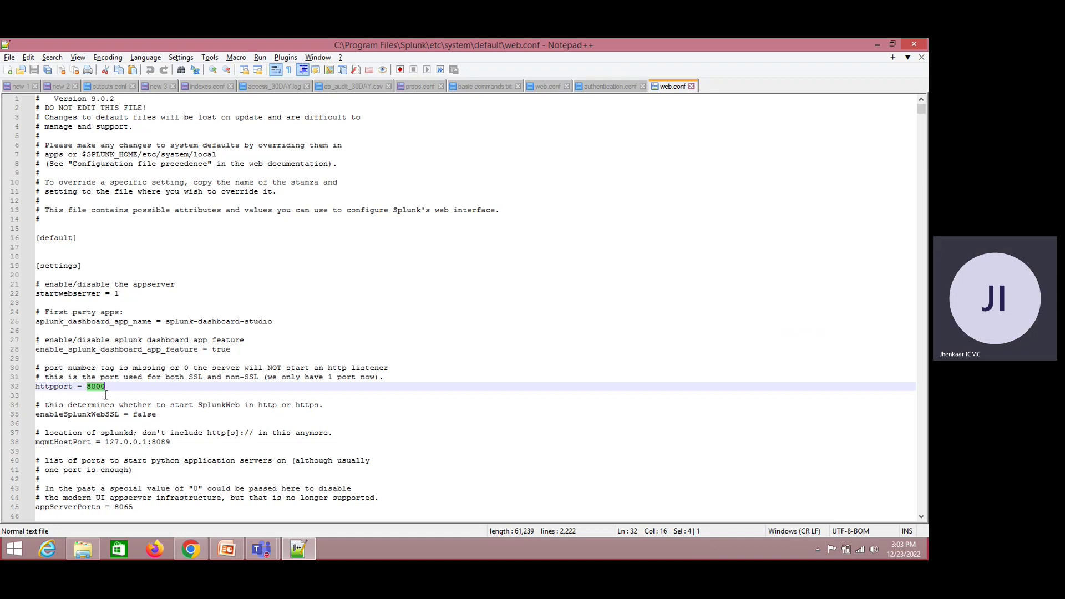
{"action": "left_click", "coordinate": [548, 88]}
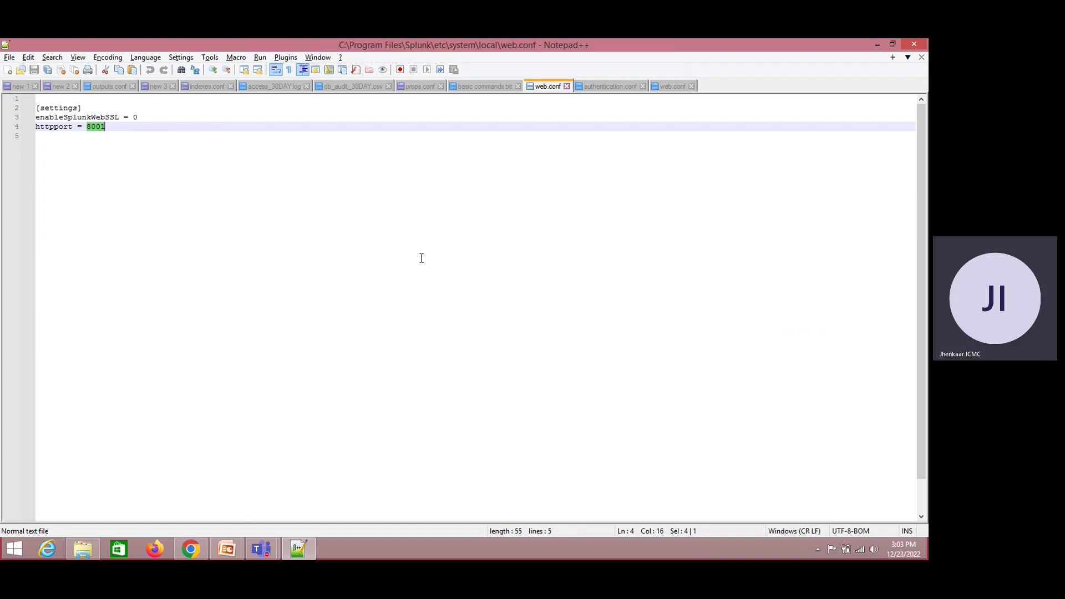
{"action": "left_click", "coordinate": [83, 549]}
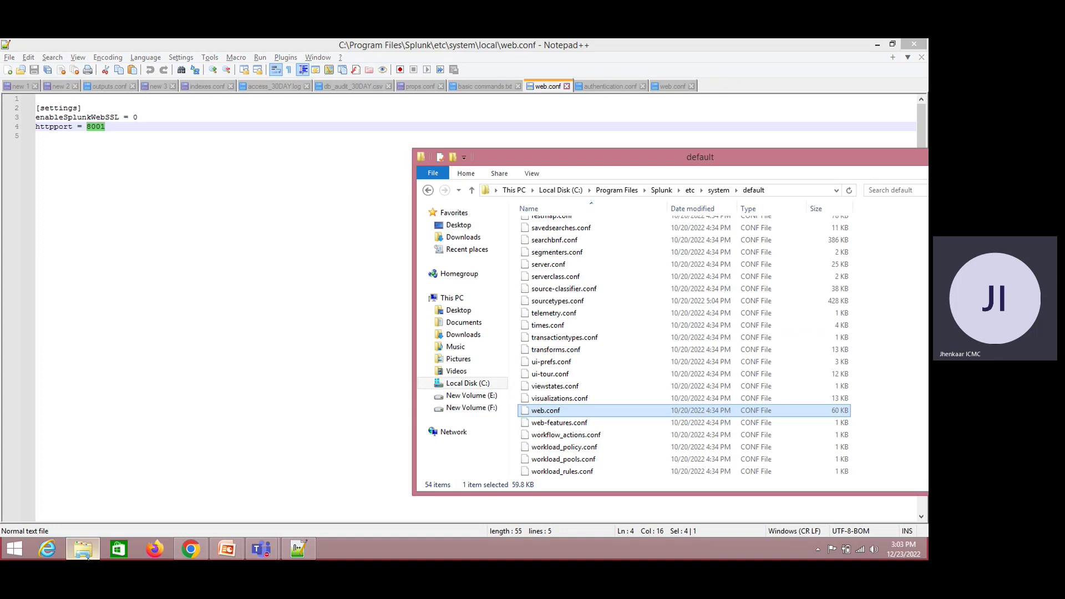
Open etc\system\local in Explorer, positioned beside the precedence slide
{"action": "key", "text": "alt+Tab"}
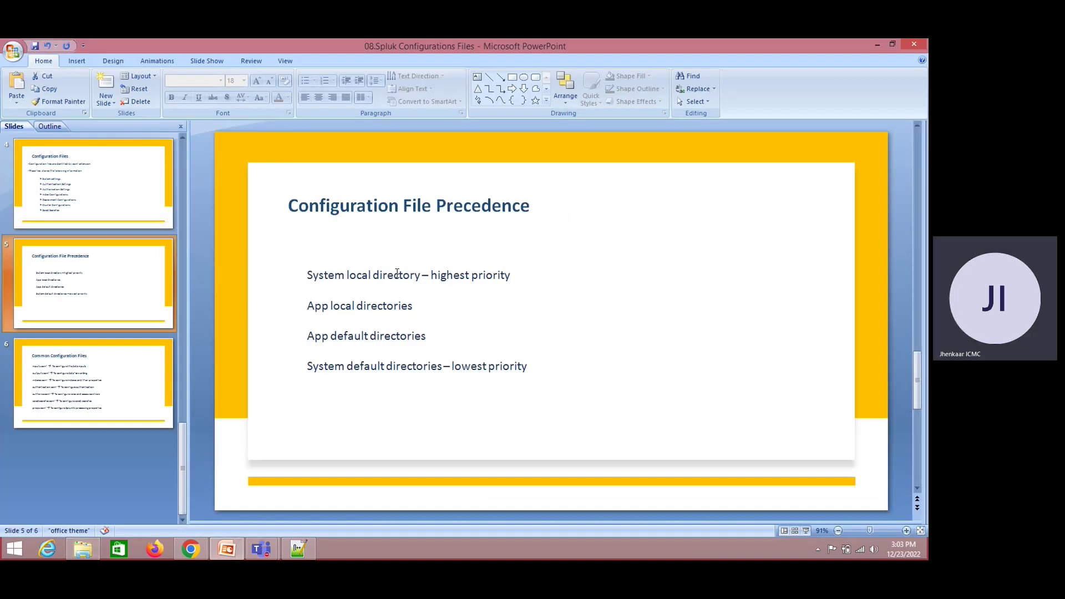
{"action": "left_click", "coordinate": [84, 550]}
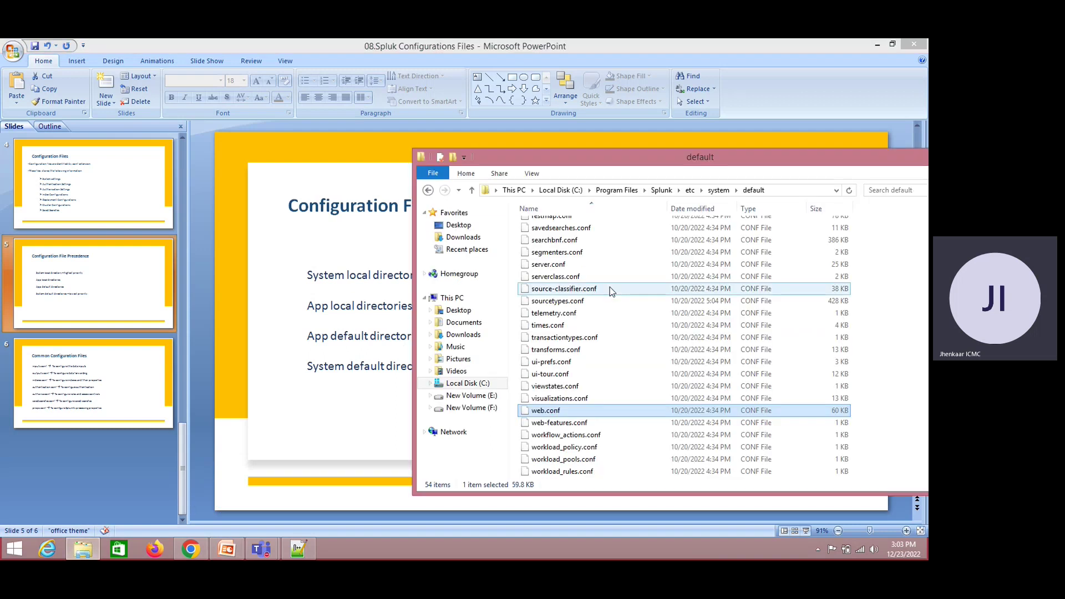
{"action": "left_click", "coordinate": [718, 191]}
{"action": "double_click", "coordinate": [599, 250]}
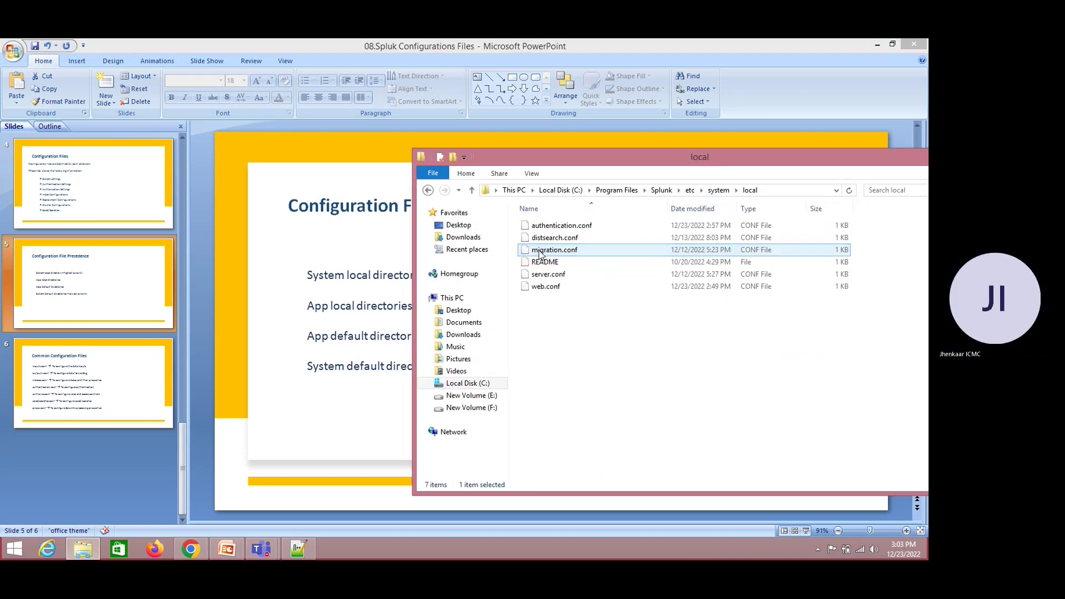
{"action": "left_click_drag", "start_coordinate": [586, 155], "coordinate": [666, 132]}
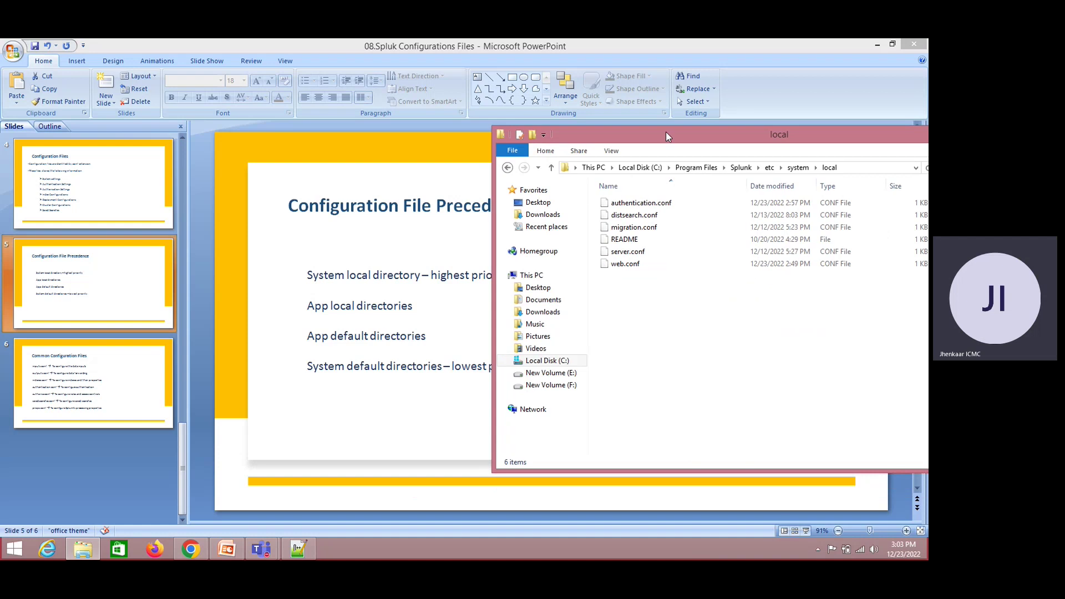
Browse the search app's local and default folders under etc\apps\search
{"action": "left_click", "coordinate": [770, 168]}
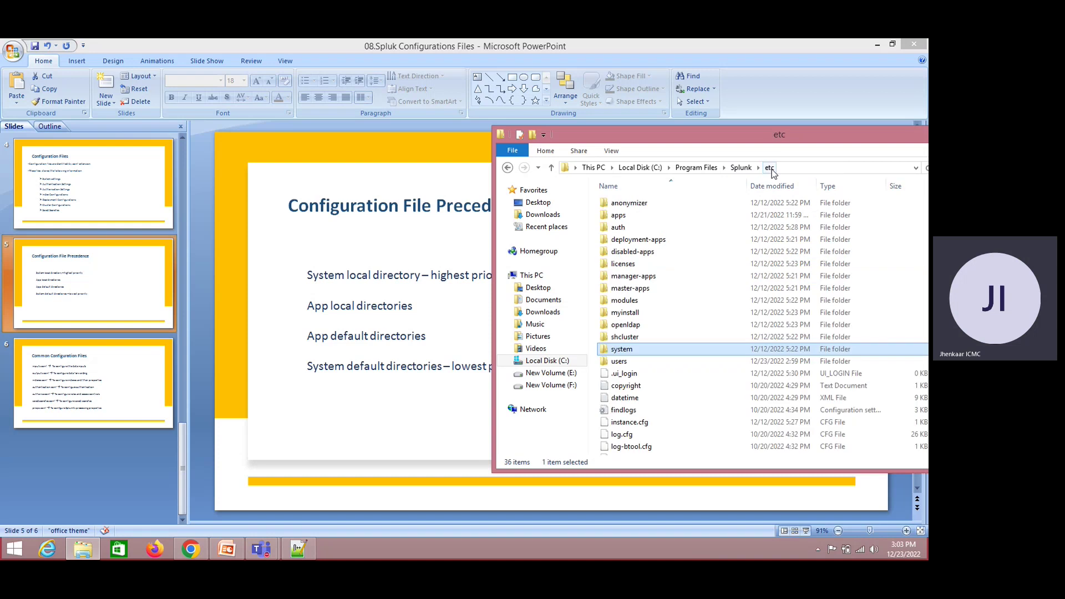
{"action": "double_click", "coordinate": [637, 217]}
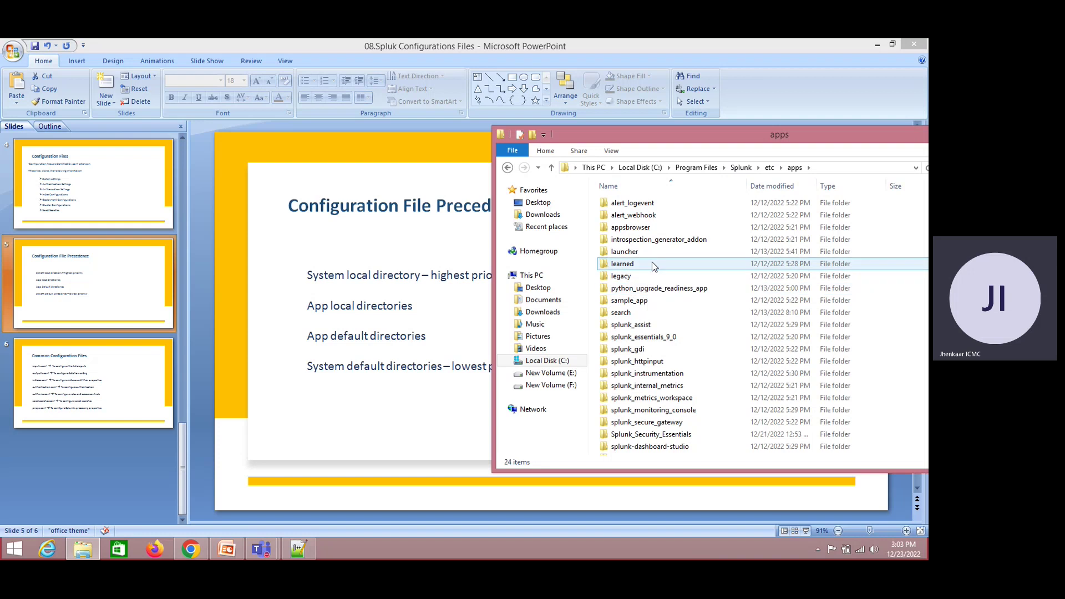
{"action": "double_click", "coordinate": [626, 313]}
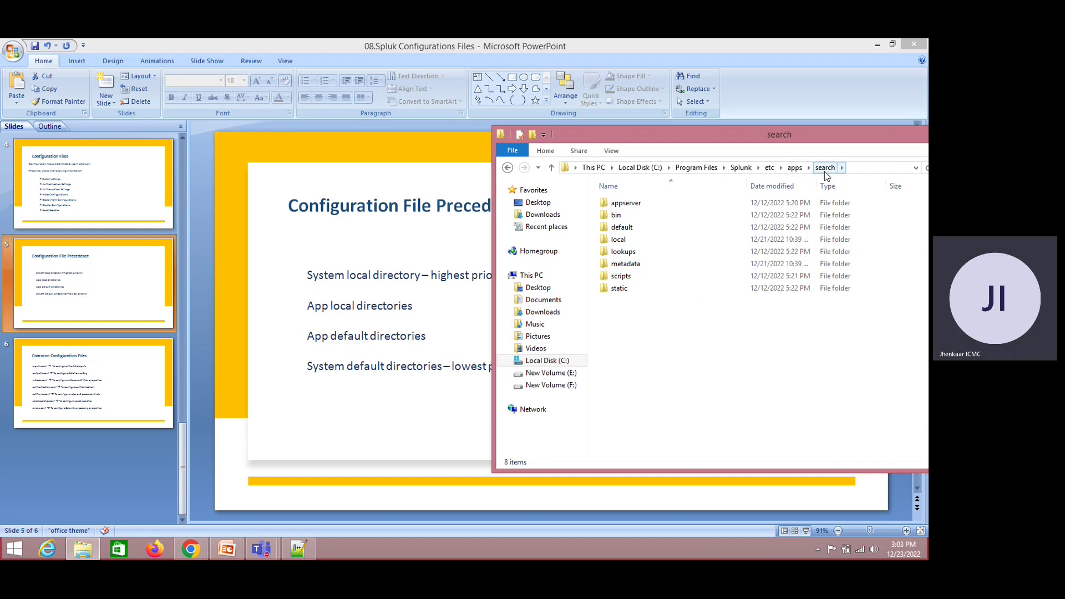
{"action": "double_click", "coordinate": [633, 243]}
{"action": "key", "text": "alt+Left"}
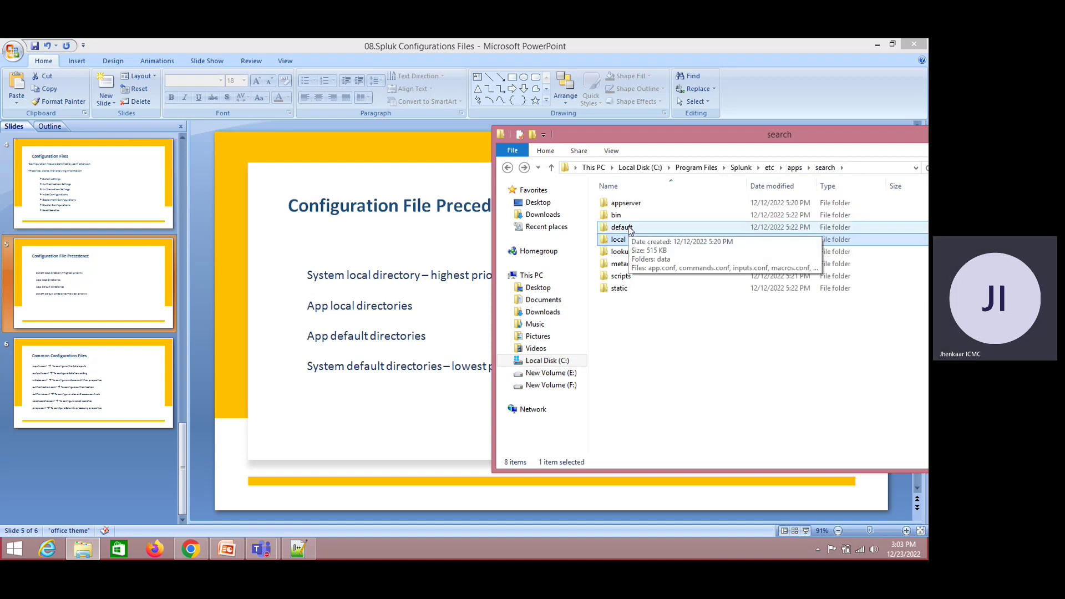
{"action": "double_click", "coordinate": [630, 229]}
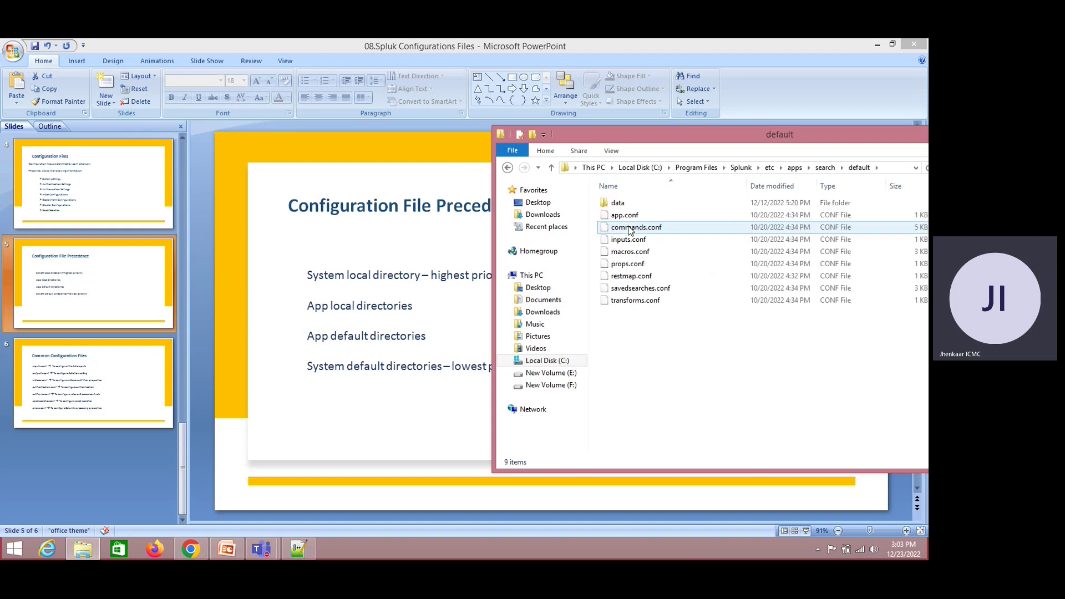
Return to etc\system\default, with 54 items, and reposition the window
{"action": "key", "text": "BackSpace"}
{"action": "key", "text": "BackSpace"}
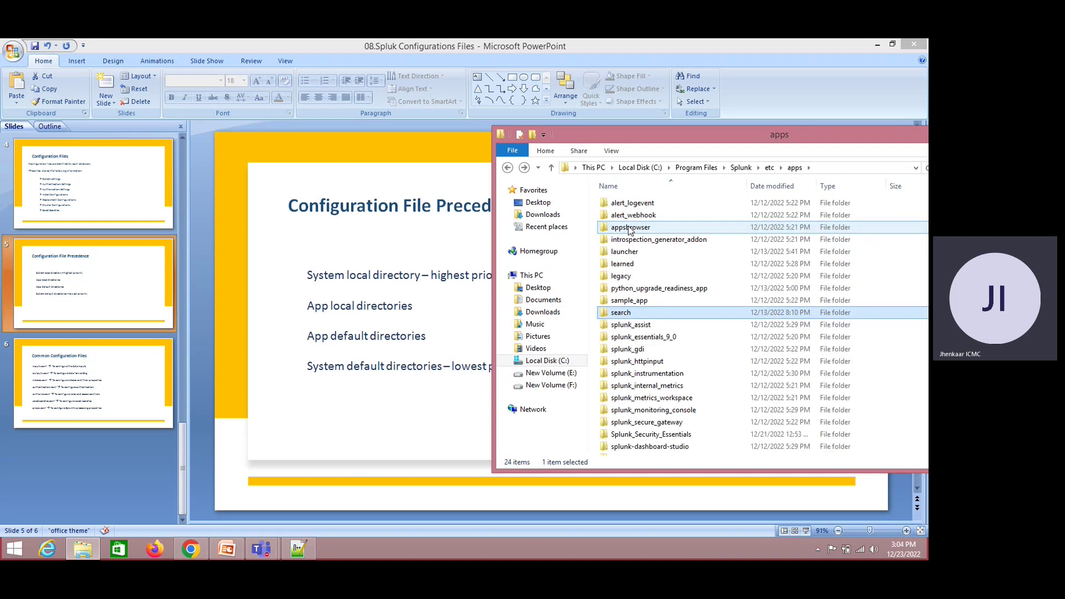
{"action": "key", "text": "BackSpace"}
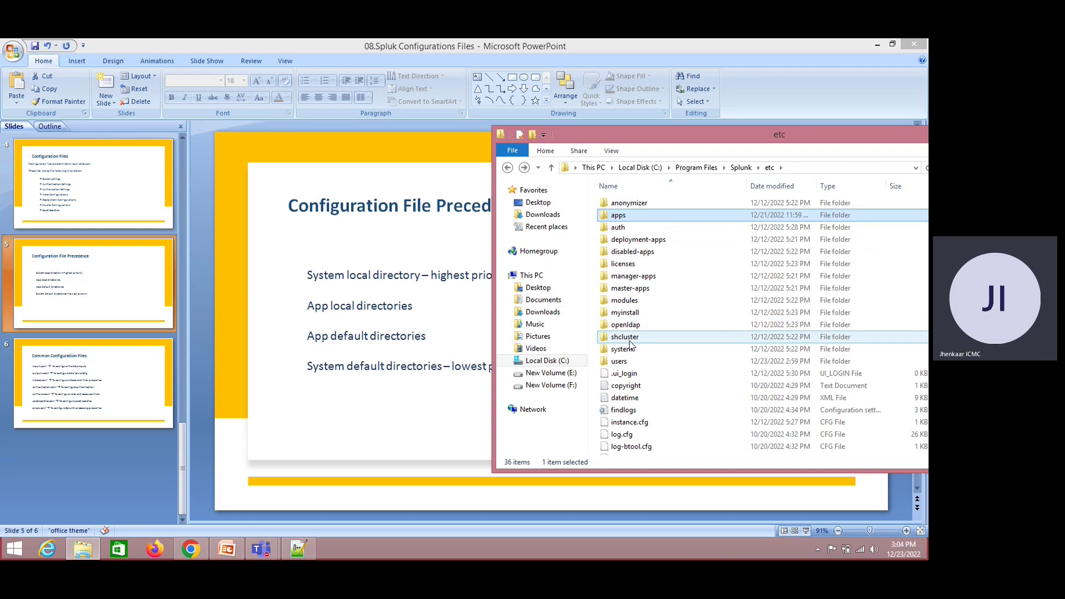
{"action": "double_click", "coordinate": [630, 348]}
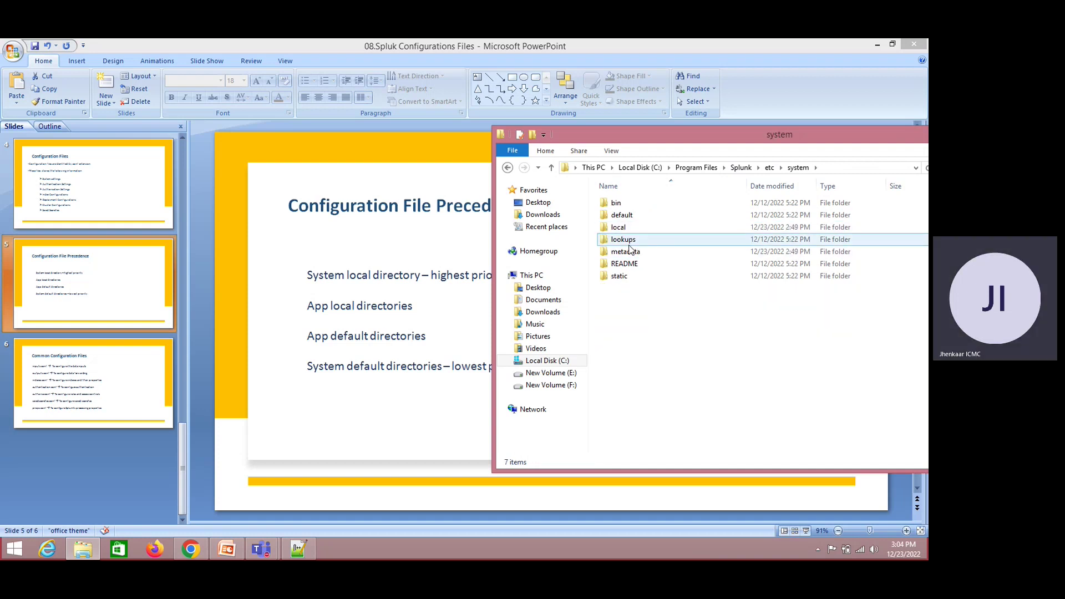
{"action": "double_click", "coordinate": [624, 216]}
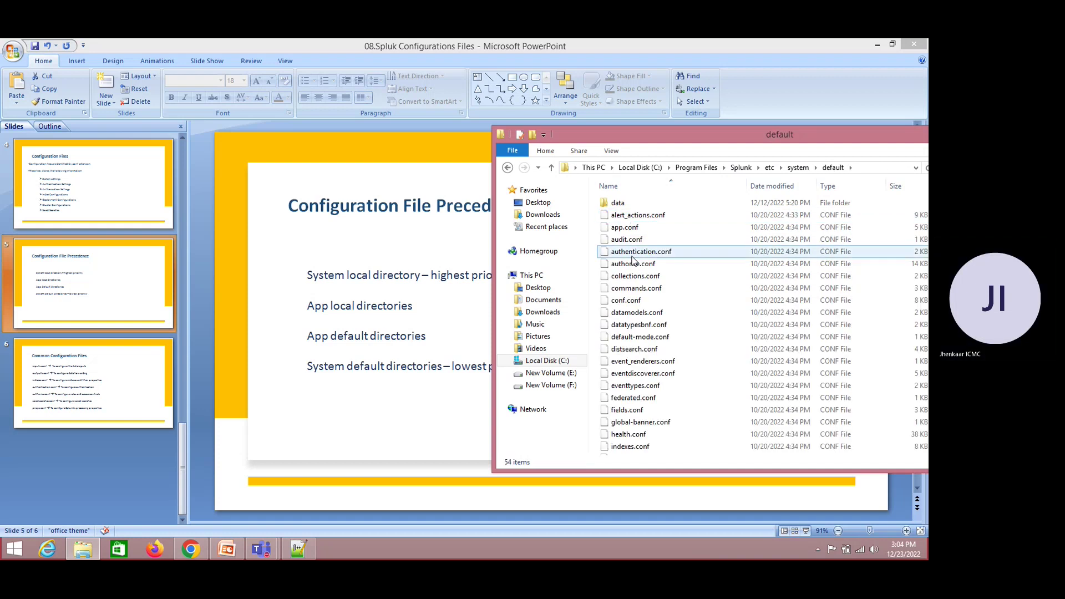
{"action": "left_click_drag", "start_coordinate": [703, 138], "coordinate": [707, 137]}
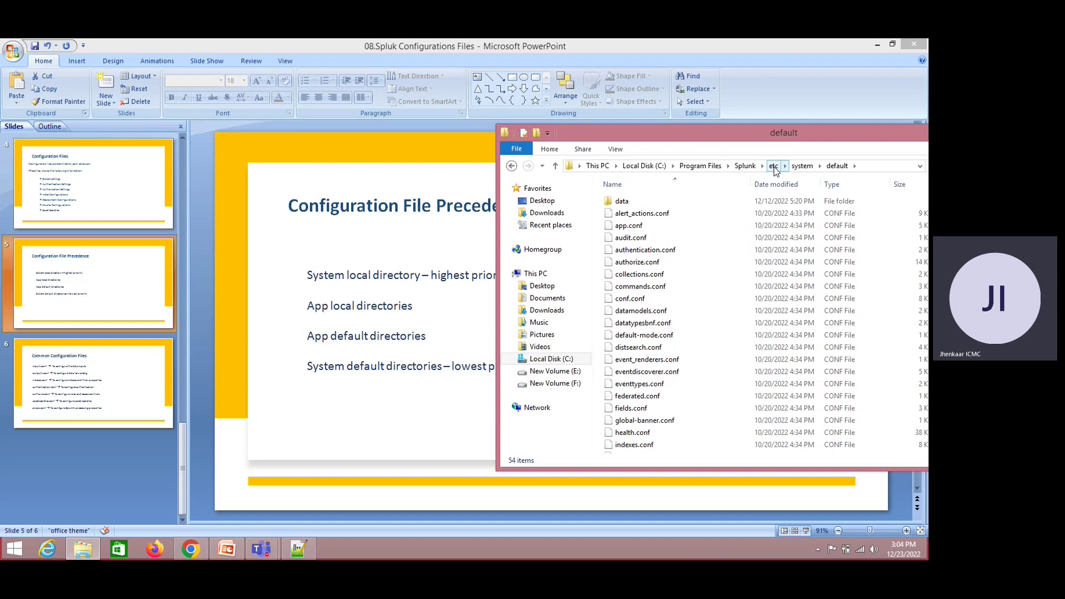
Revisit etc\system\local, then go back up to the etc folder
{"action": "left_click", "coordinate": [801, 165]}
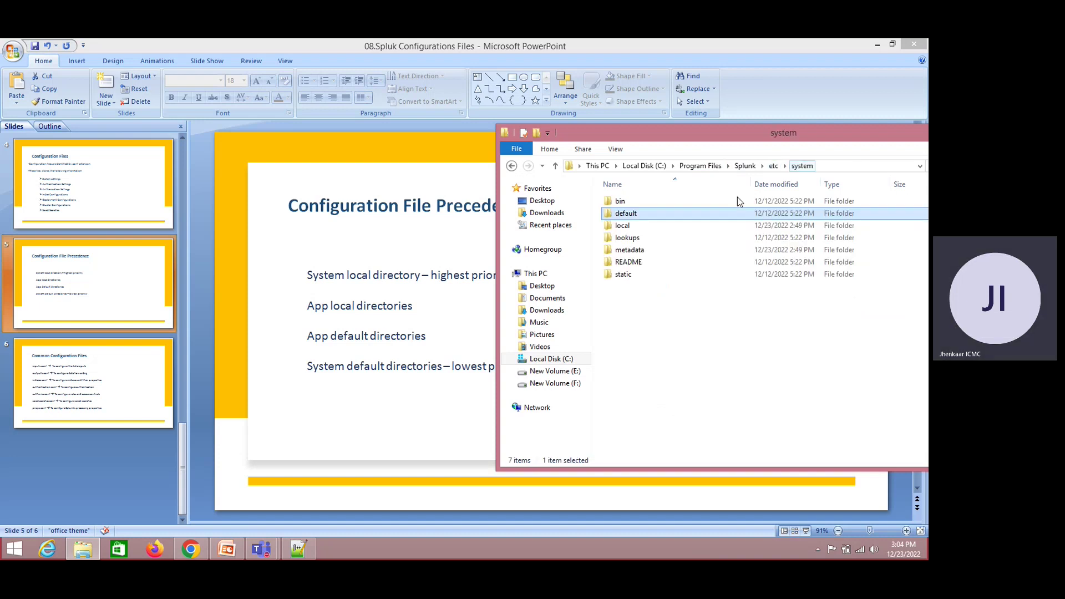
{"action": "double_click", "coordinate": [638, 225]}
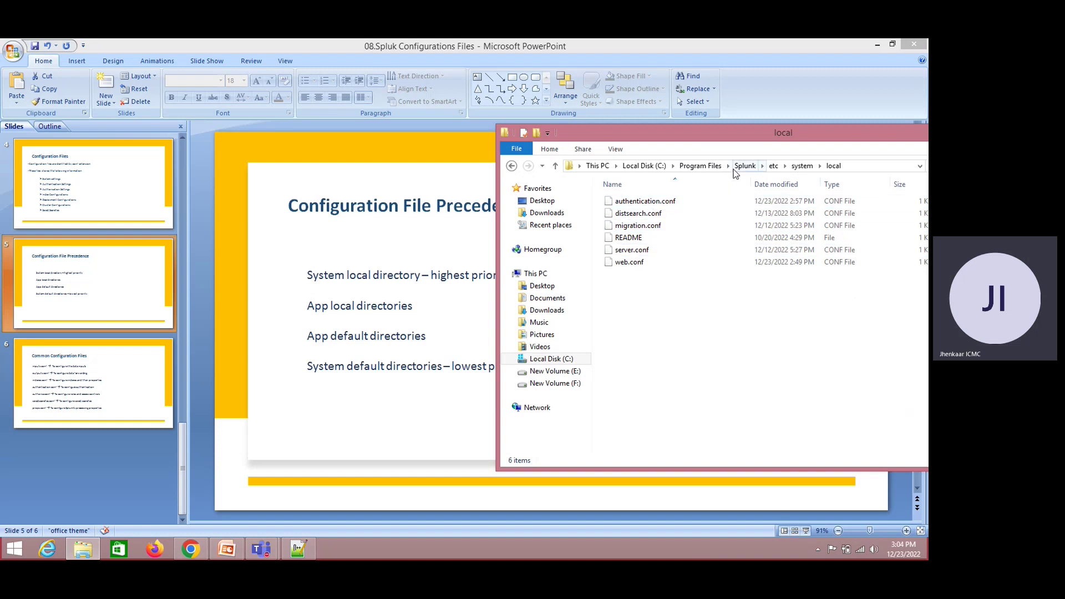
{"action": "left_click", "coordinate": [802, 166]}
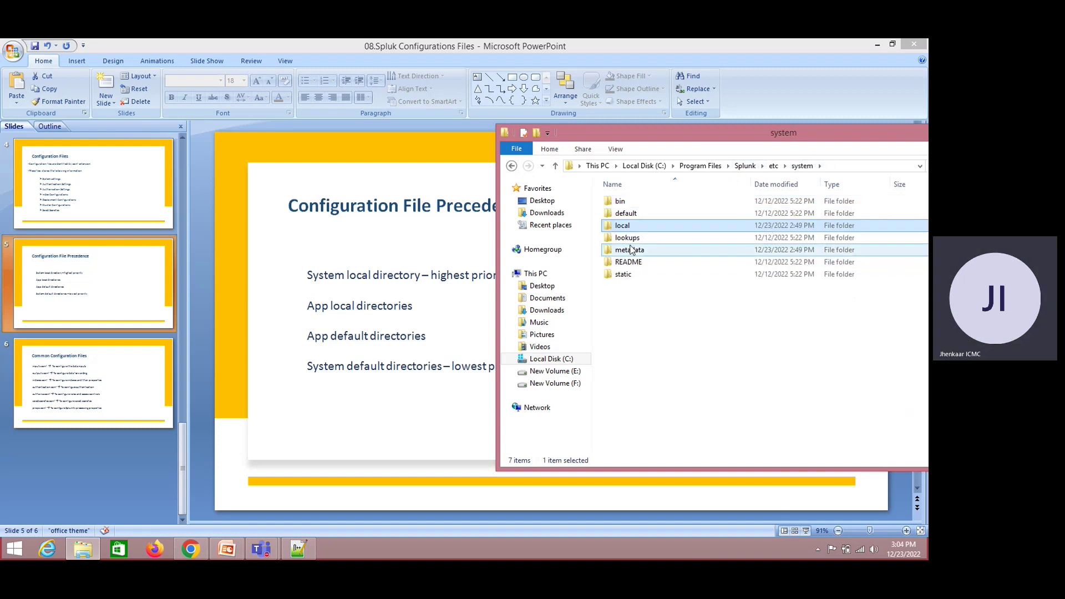
{"action": "left_click", "coordinate": [775, 166]}
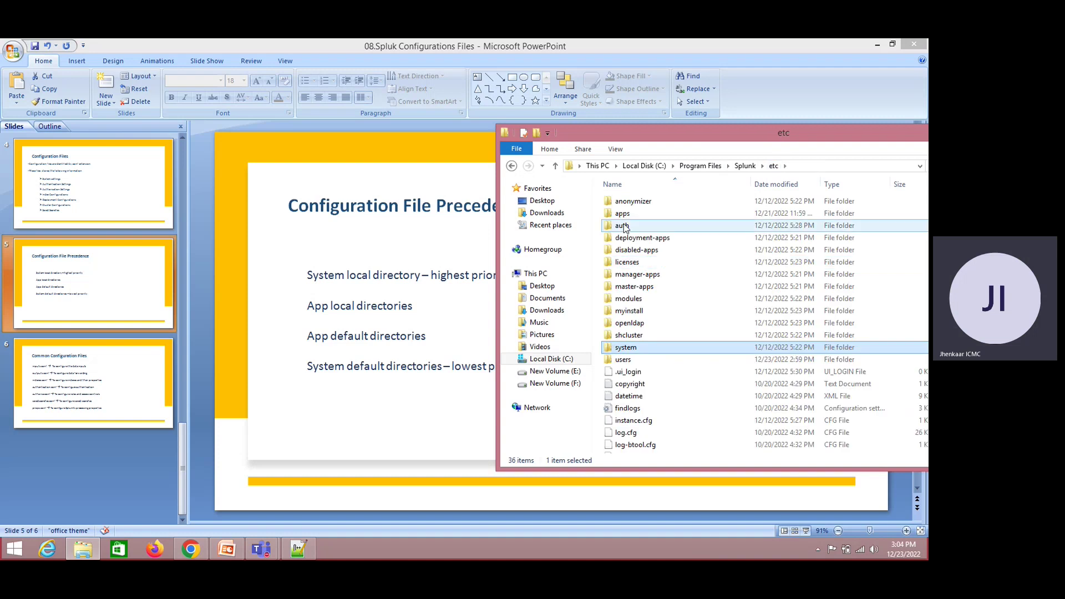
Open the search app's local and default folders under etc\apps\search
{"action": "double_click", "coordinate": [655, 215]}
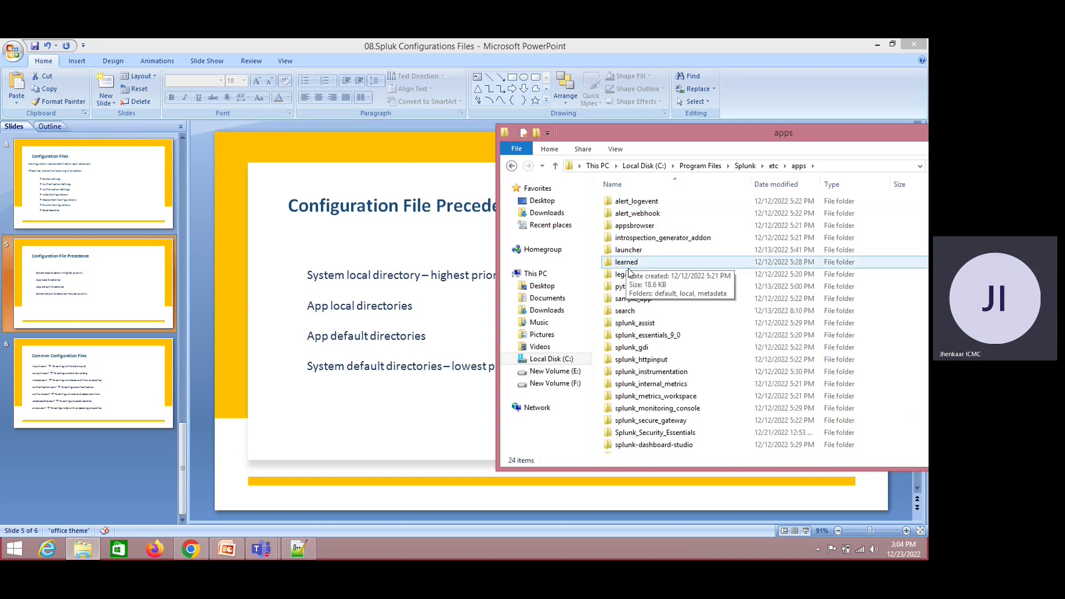
{"action": "double_click", "coordinate": [634, 312]}
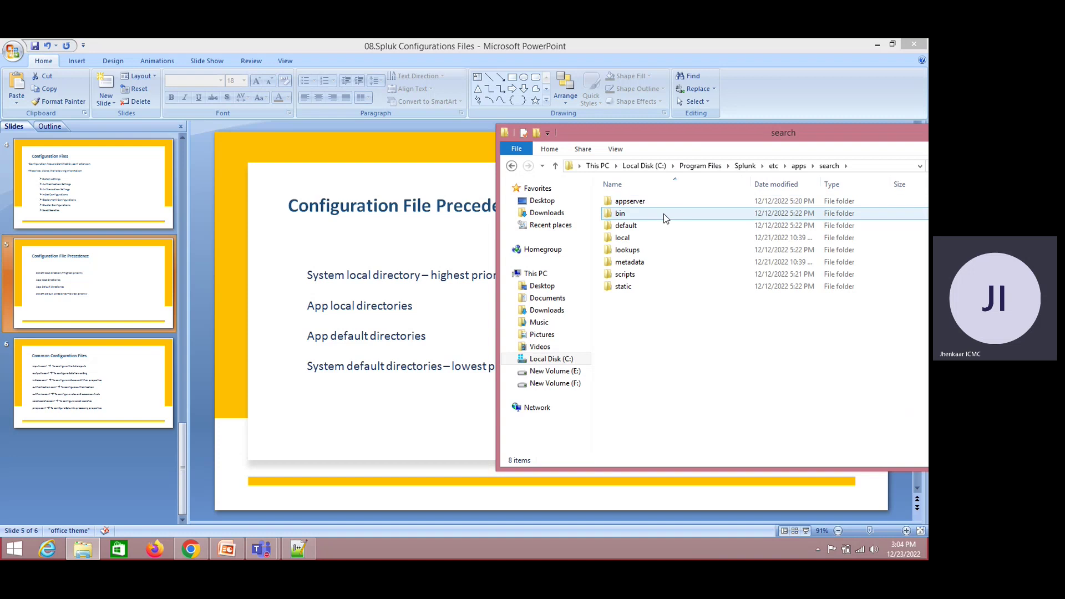
{"action": "double_click", "coordinate": [635, 238]}
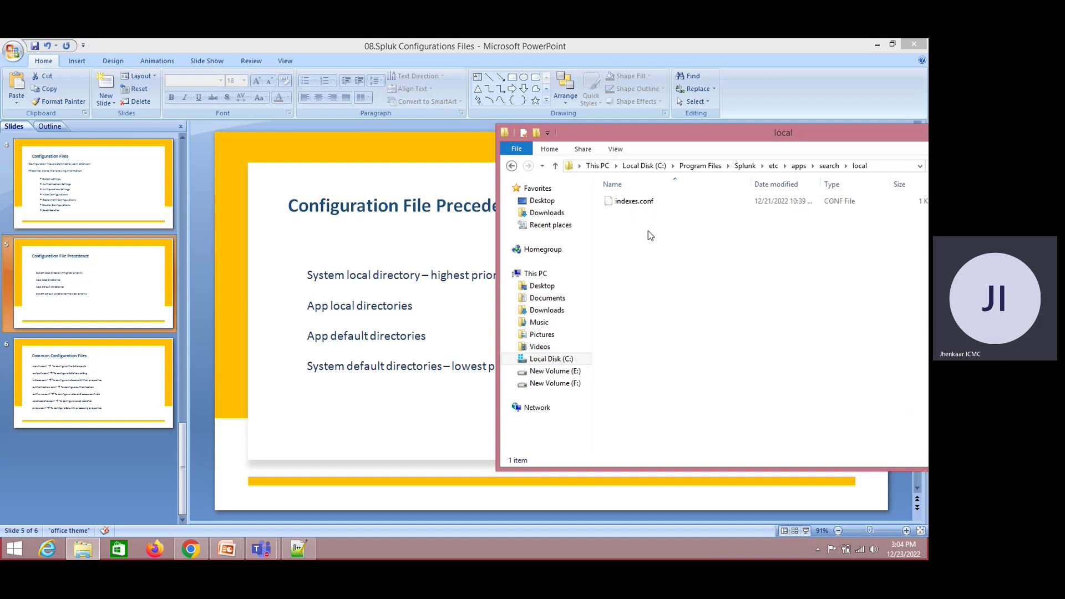
{"action": "key", "text": "BackSpace"}
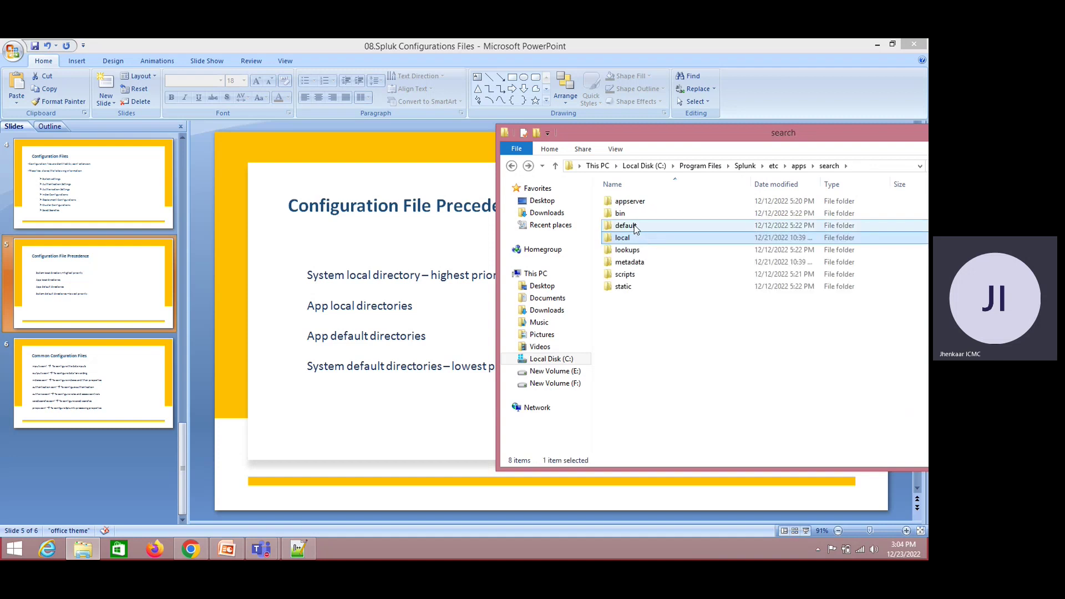
{"action": "left_click", "coordinate": [631, 242]}
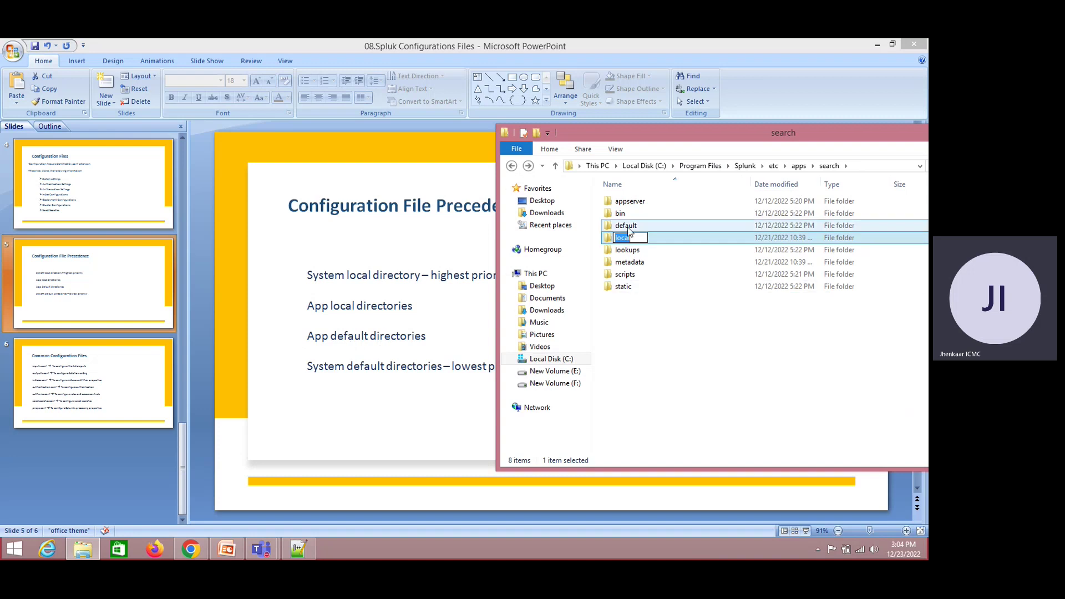
{"action": "left_click", "coordinate": [628, 227]}
{"action": "double_click", "coordinate": [627, 226]}
Return to etc\system\default and bring the precedence slide to the front
{"action": "key", "text": "BackSpace"}
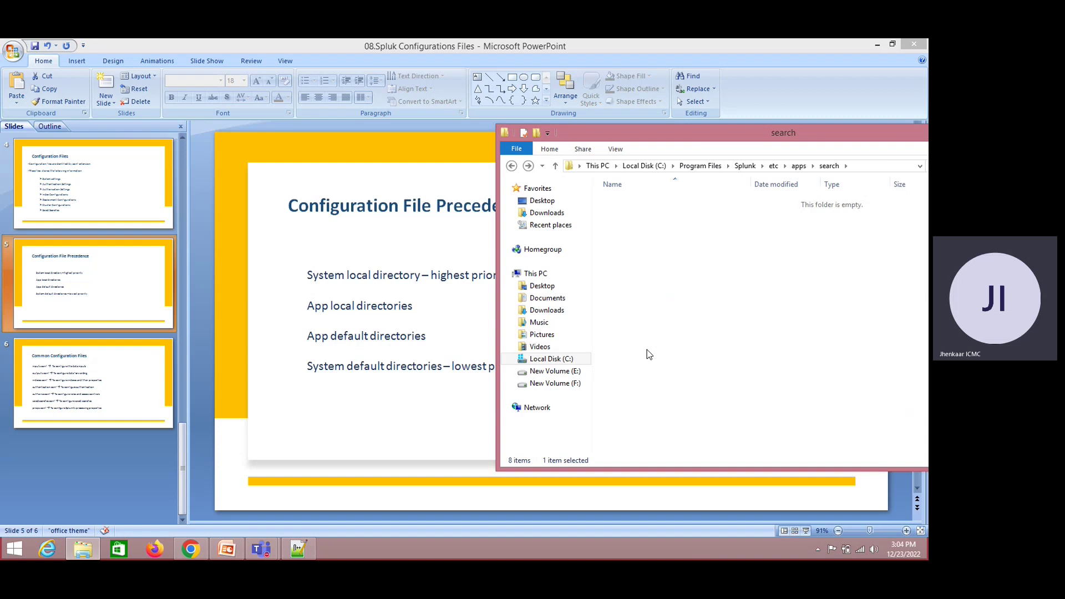
{"action": "key", "text": "BackSpace"}
{"action": "key", "text": "BackSpace"}
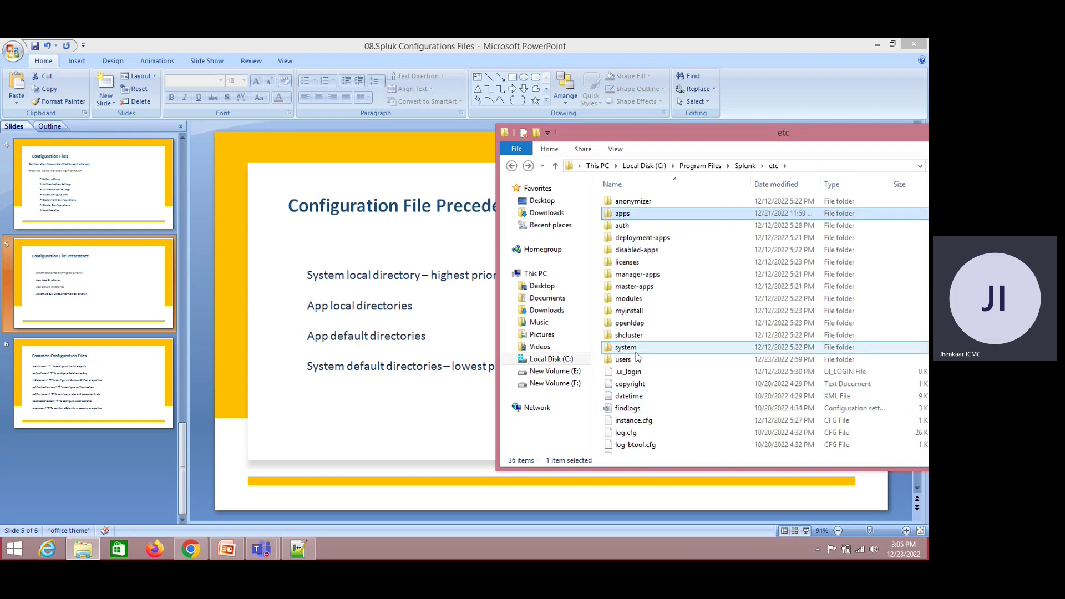
{"action": "double_click", "coordinate": [636, 347]}
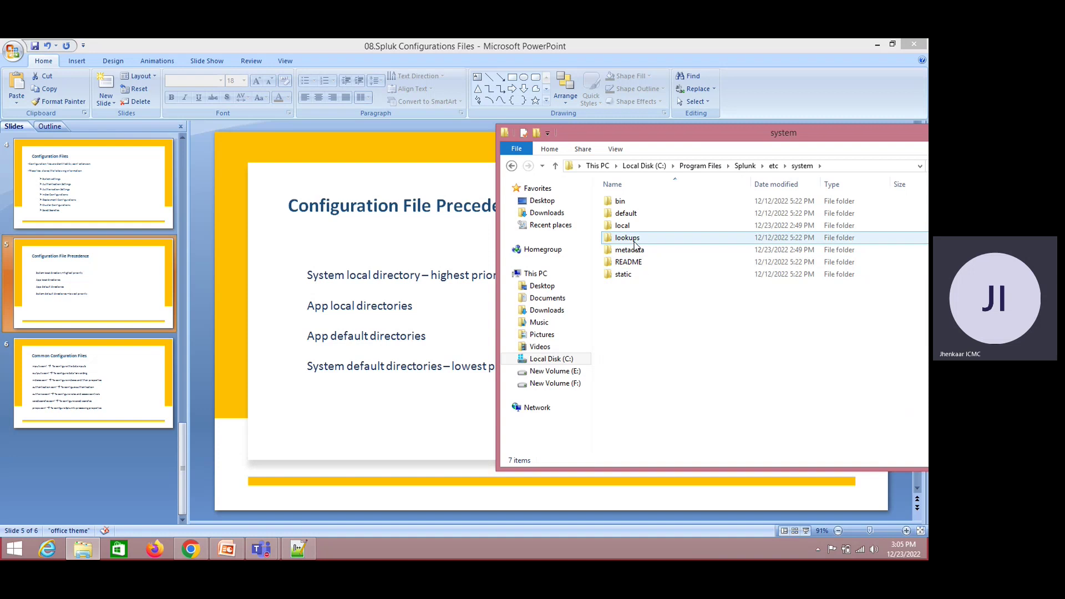
{"action": "double_click", "coordinate": [630, 214]}
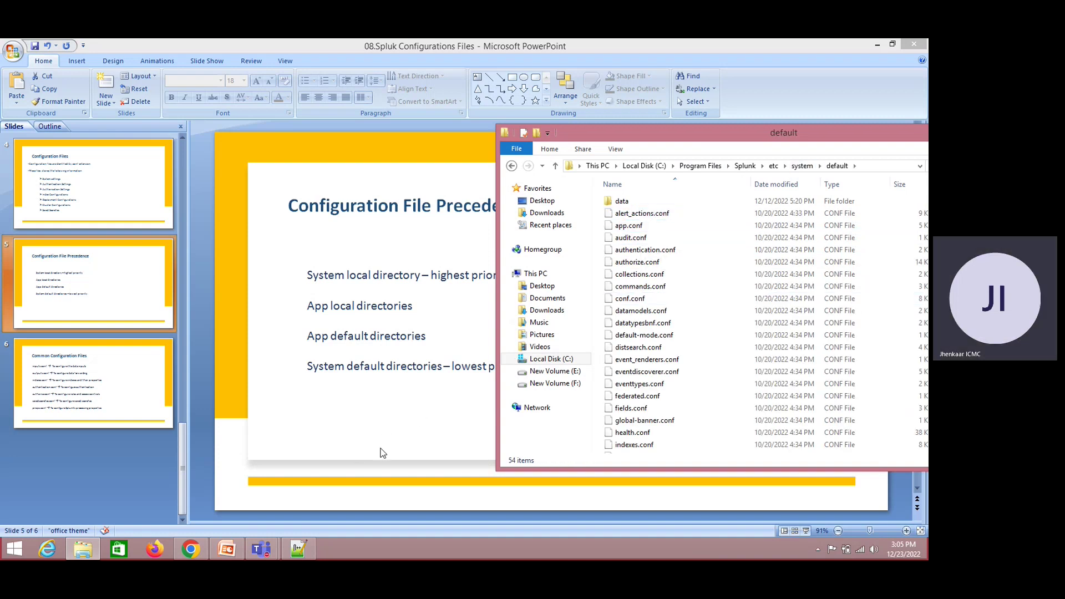
{"action": "left_click", "coordinate": [388, 494]}
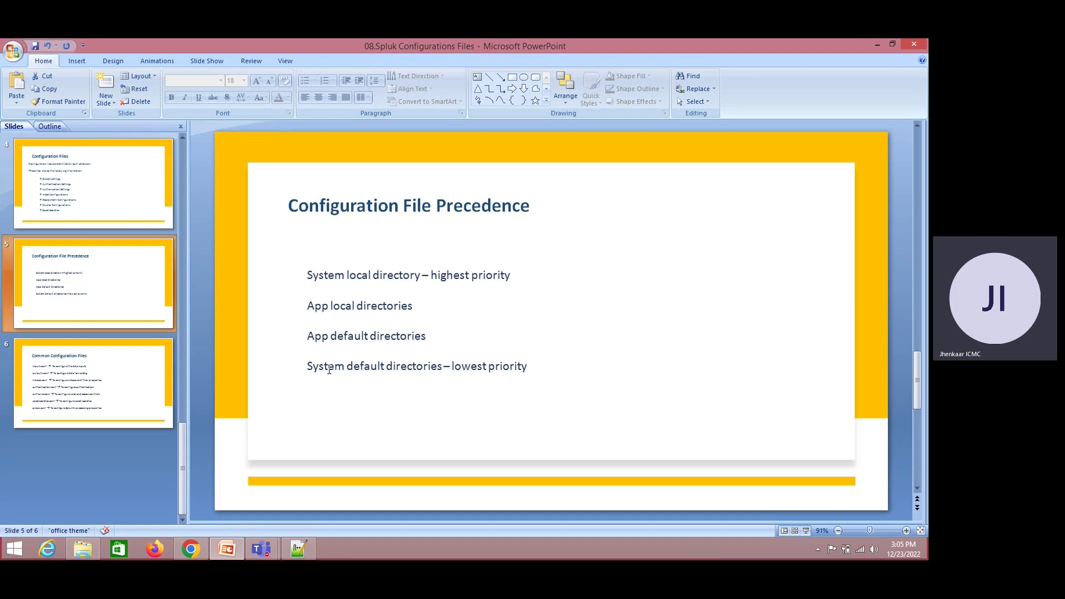
Go to slide 6, 'Common Configuration Files'
{"action": "left_click", "coordinate": [92, 364]}
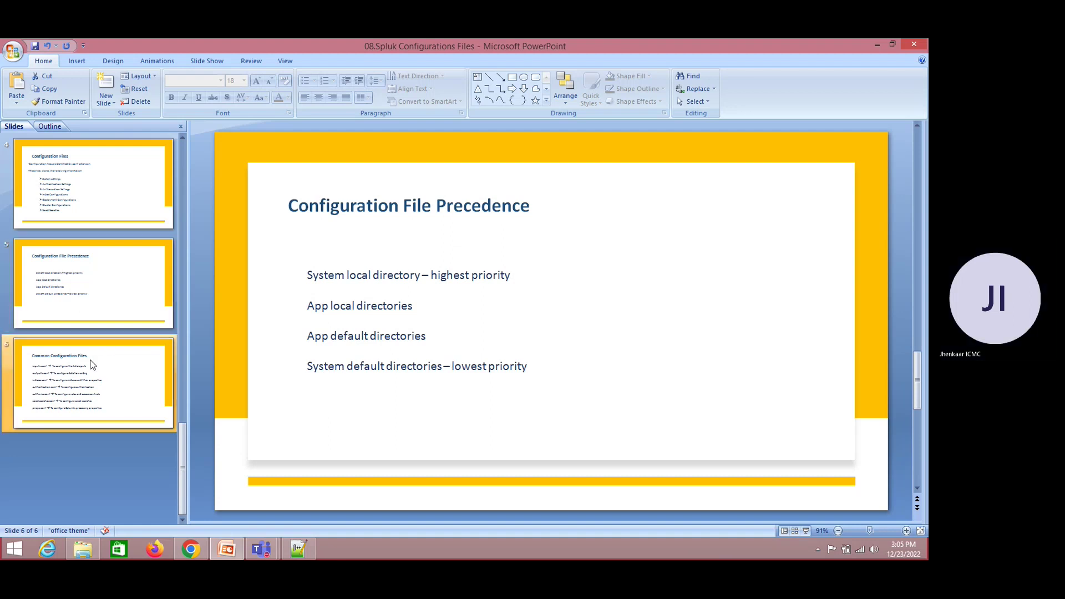